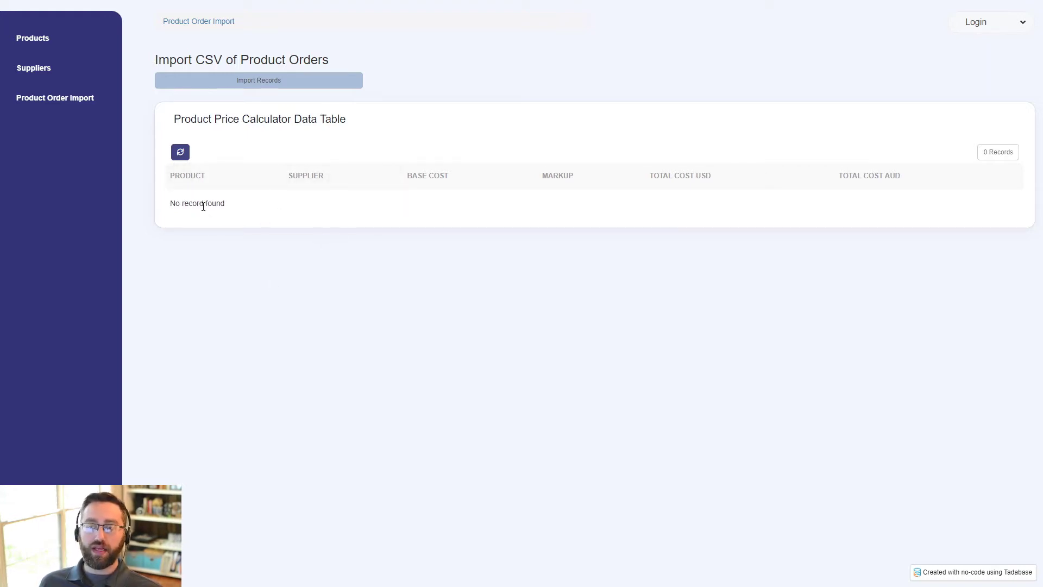
# - Browse the Products, Suppliers and Product Order Import pages of the finished app
pyautogui.click(50, 41)
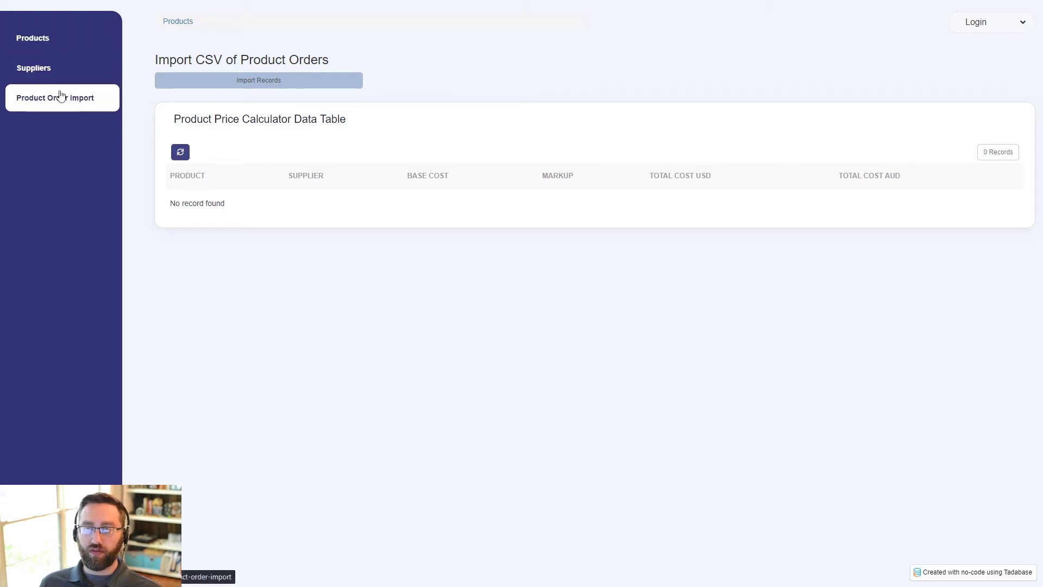
pyautogui.click(51, 70)
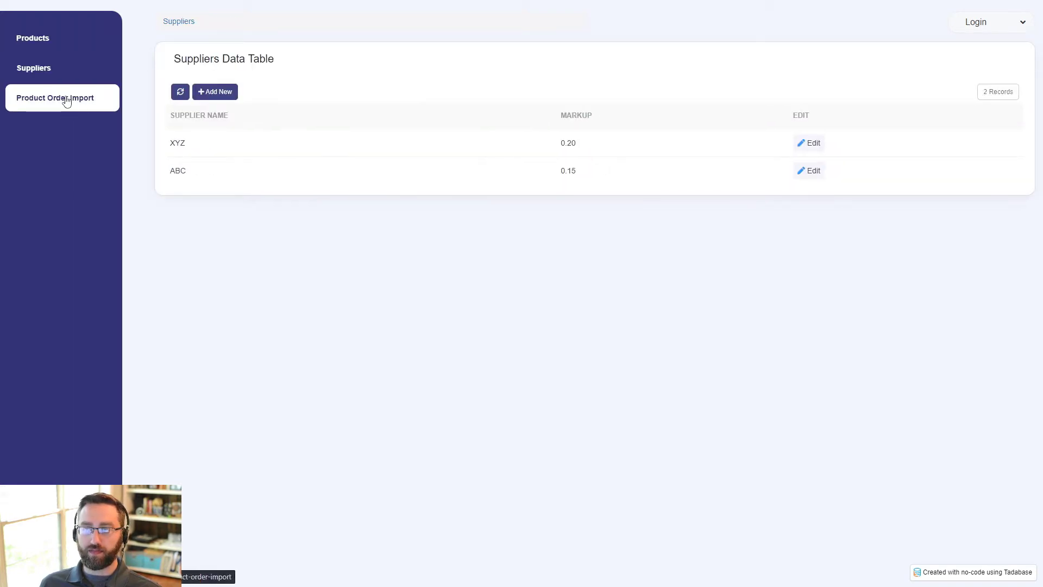
pyautogui.click(67, 101)
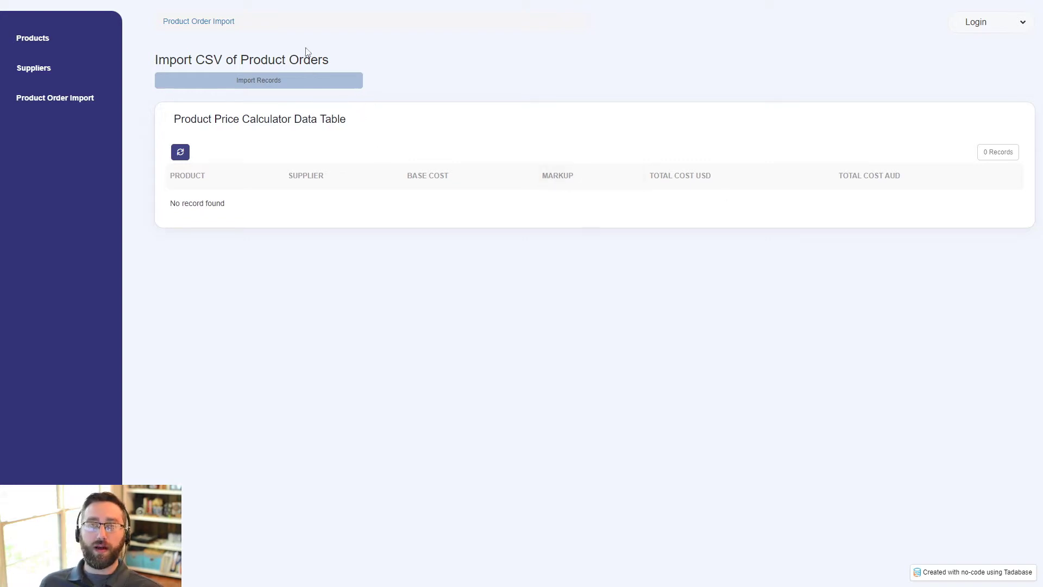
# - Start a product order import by selecting products.csv and moving past the file step
pyautogui.click(233, 83)
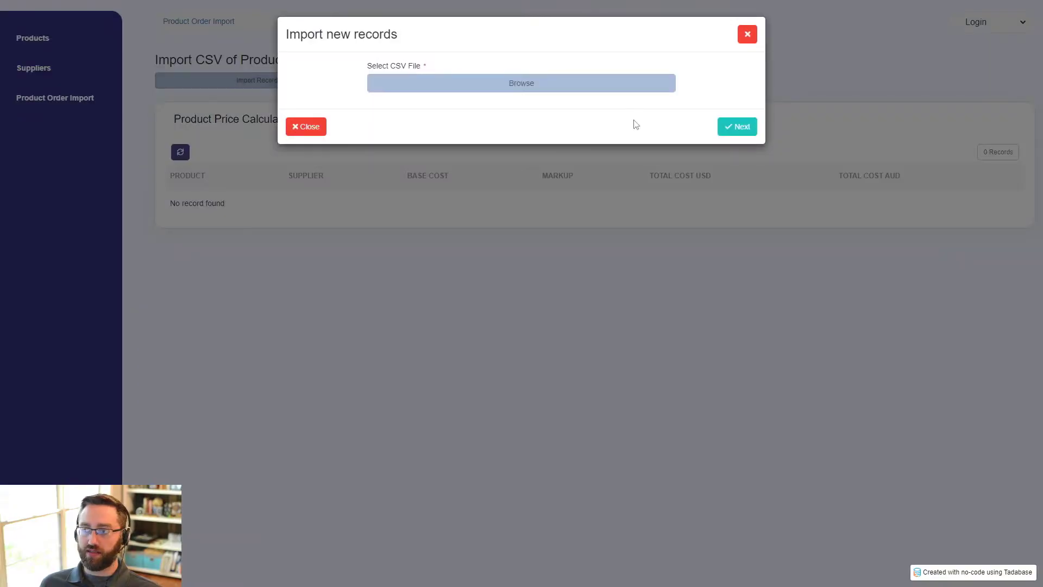
pyautogui.click(522, 88)
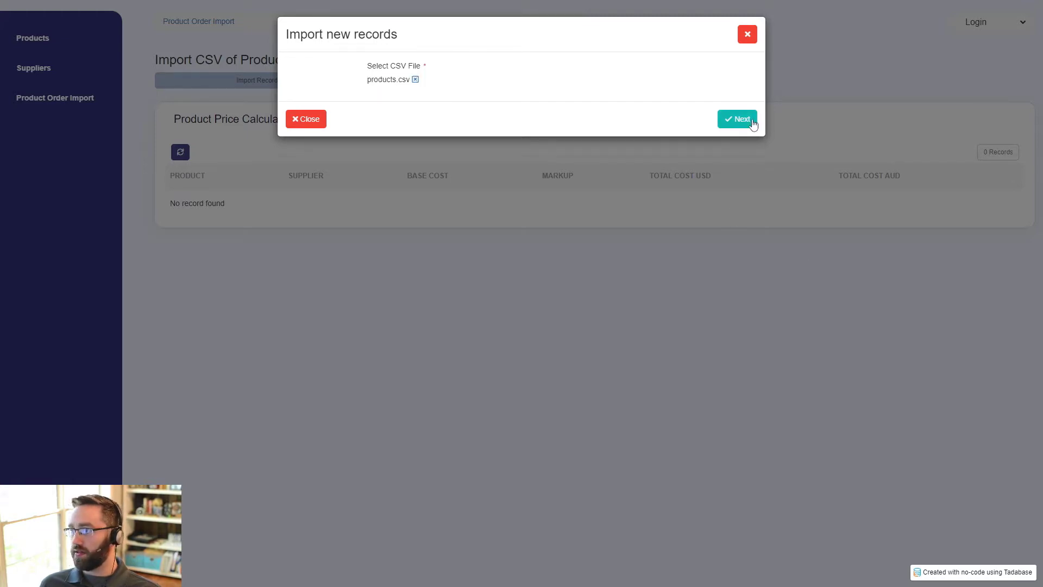
pyautogui.click(737, 126)
pyautogui.click(180, 172)
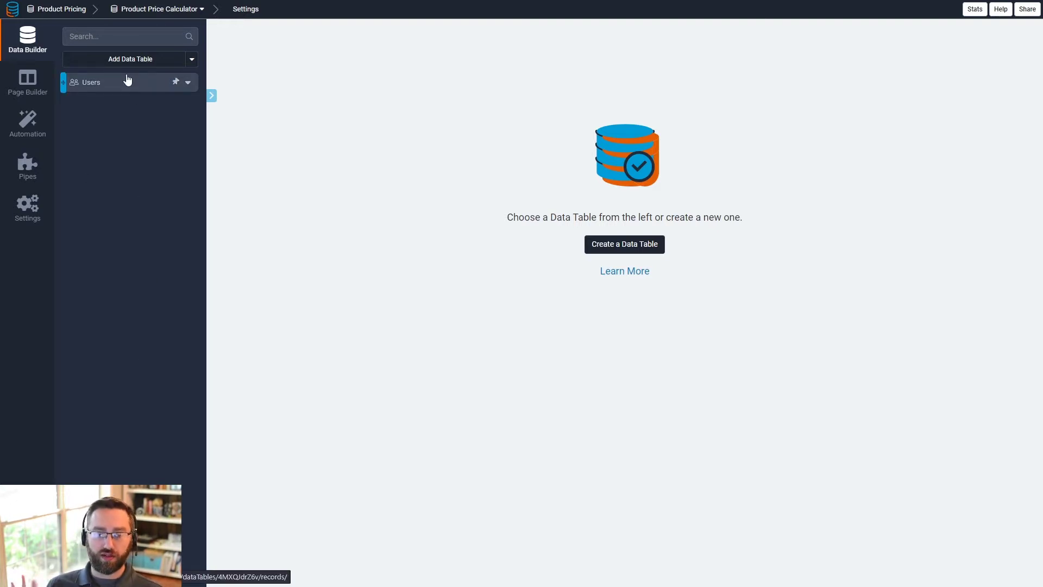
# - Create a new data table named Products
pyautogui.click(147, 62)
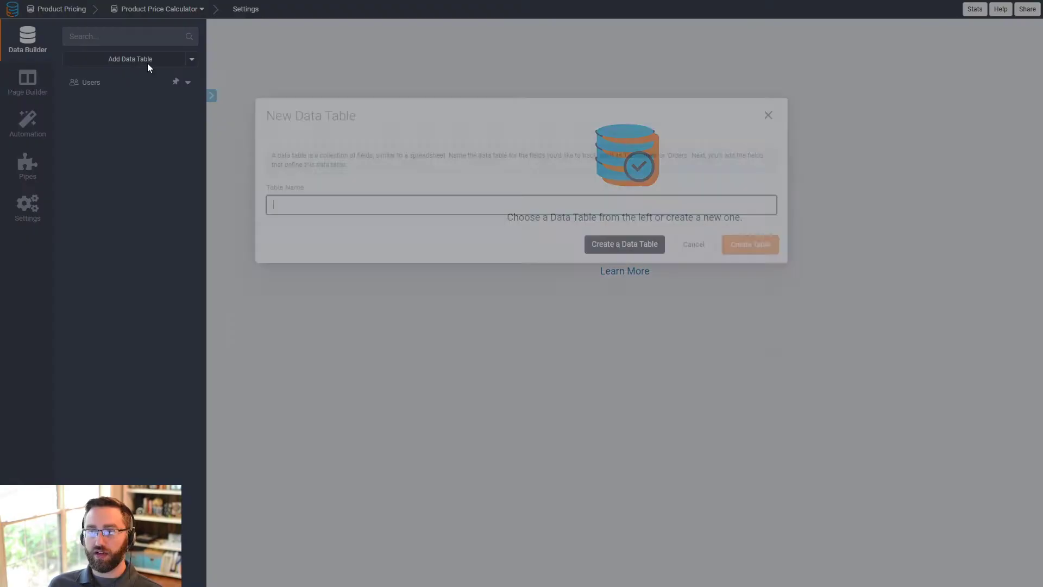
pyautogui.write('Products')
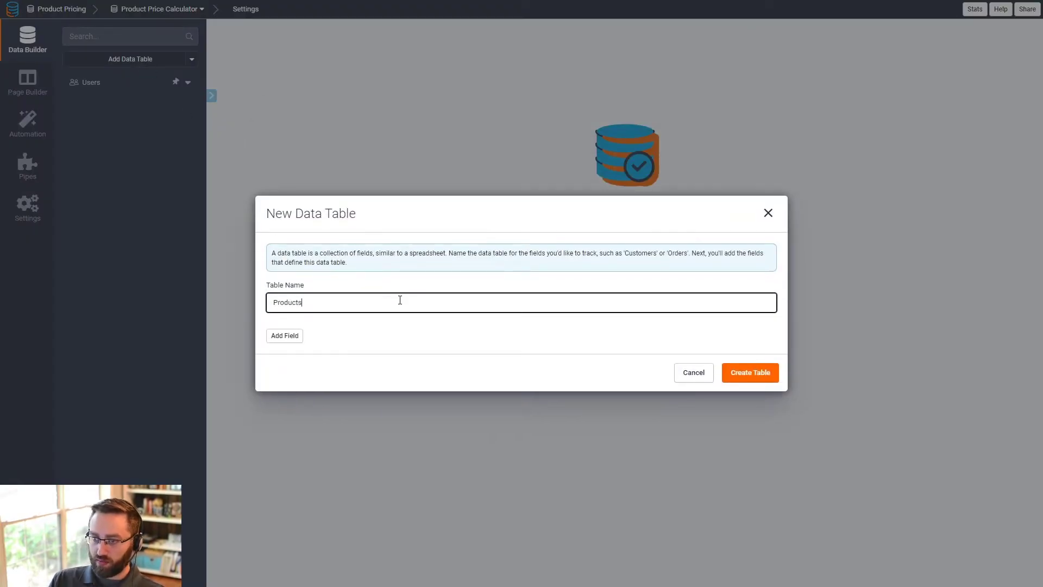
pyautogui.click(750, 374)
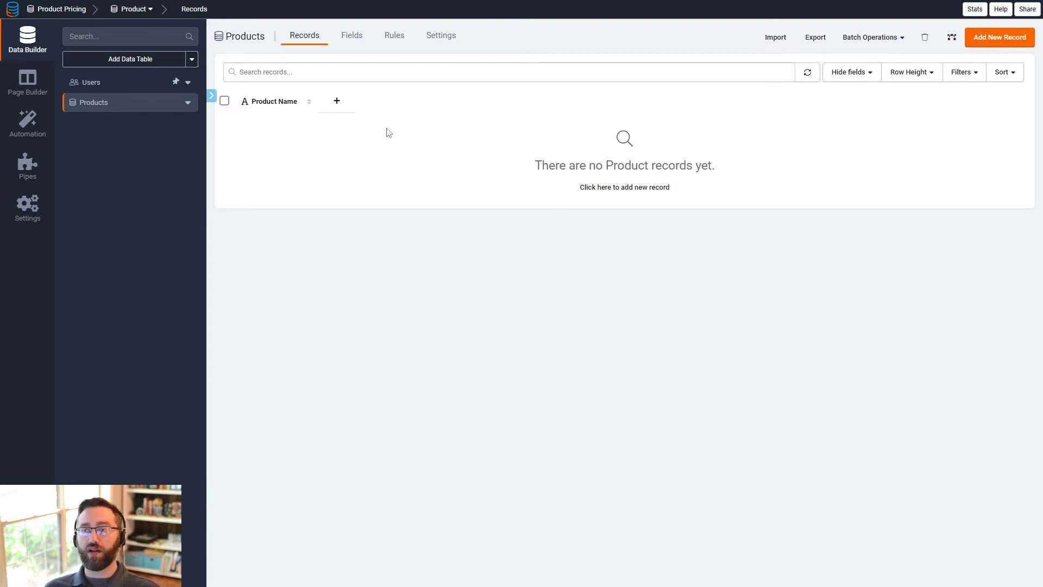
# - Add a text field named SKU to the Products table
pyautogui.click(352, 38)
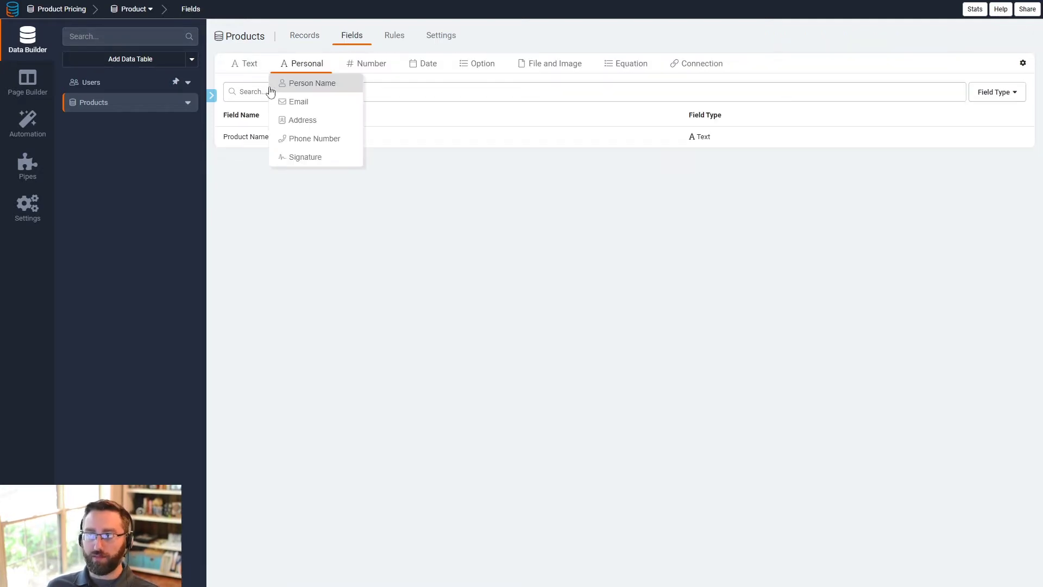
pyautogui.click(250, 81)
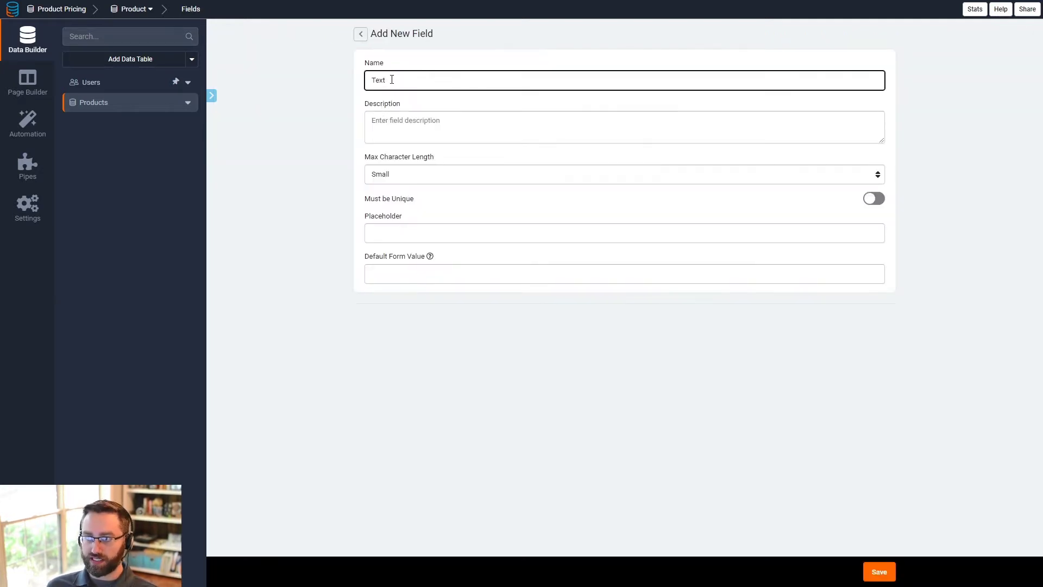
pyautogui.moveTo(391, 80); pyautogui.dragTo(321, 79)
pyautogui.write('SKU')
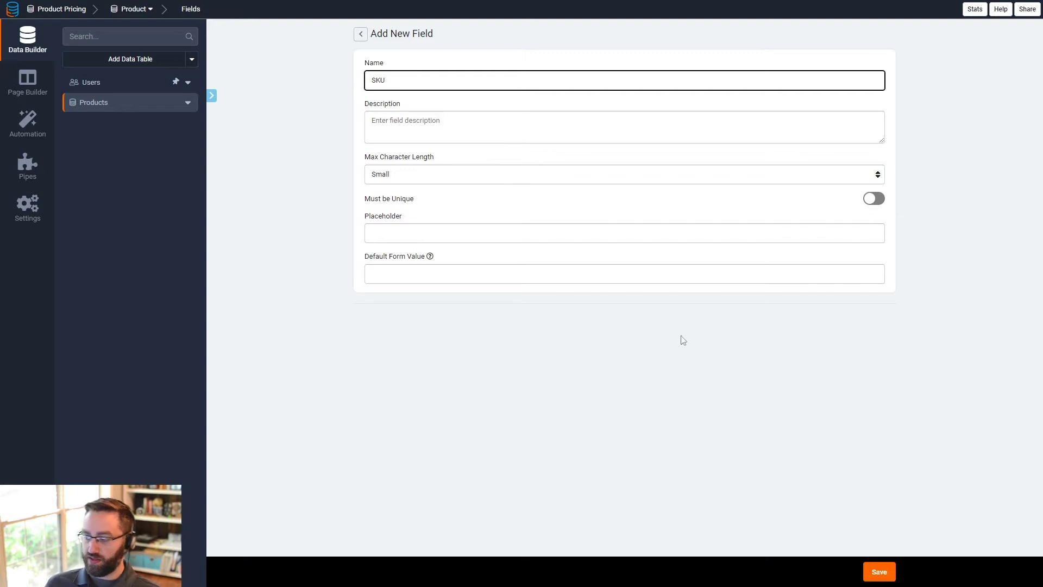
pyautogui.click(884, 572)
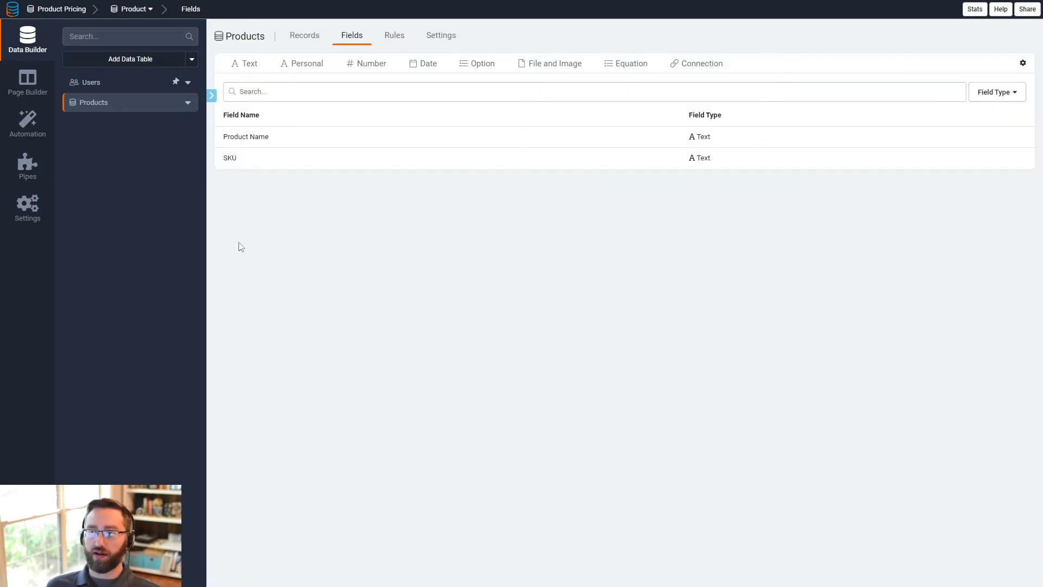
# - Create a new data table named Suppliers
pyautogui.click(132, 60)
pyautogui.write('Suppliers')
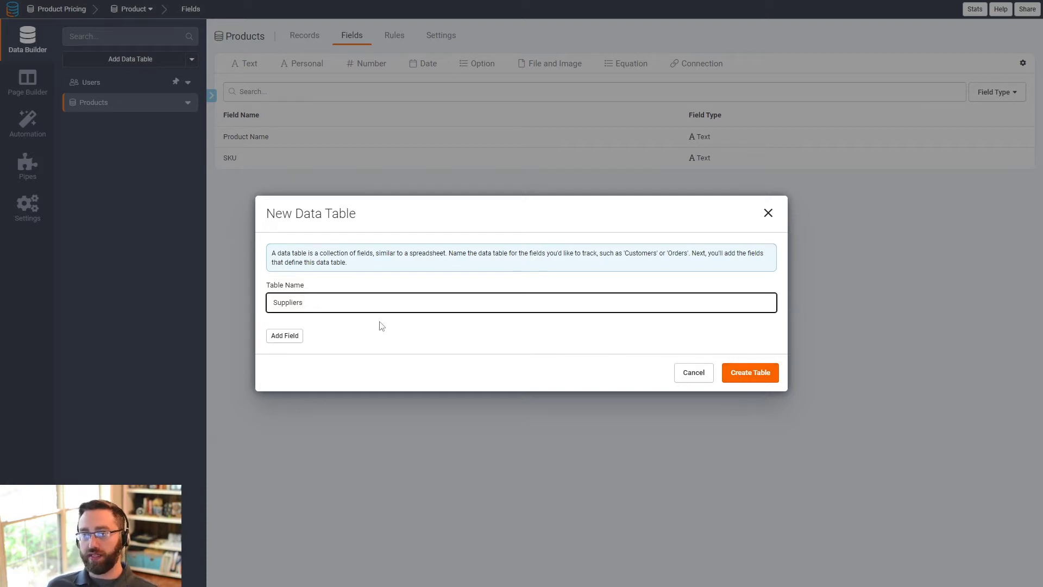
pyautogui.click(750, 374)
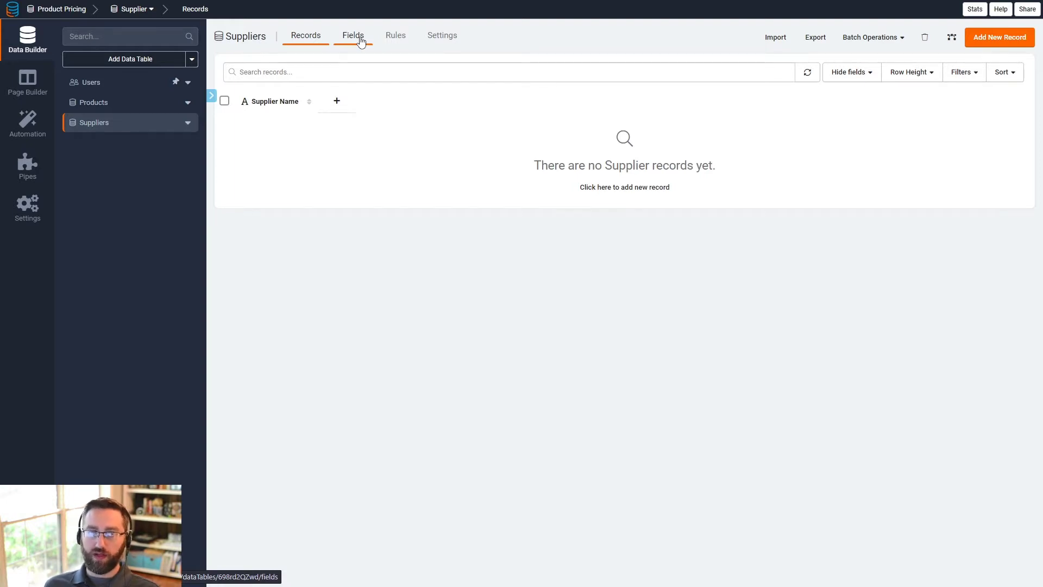
# - Add a number field named Markup with 2 decimal places to the Suppliers table
pyautogui.click(83, 103)
pyautogui.click(110, 127)
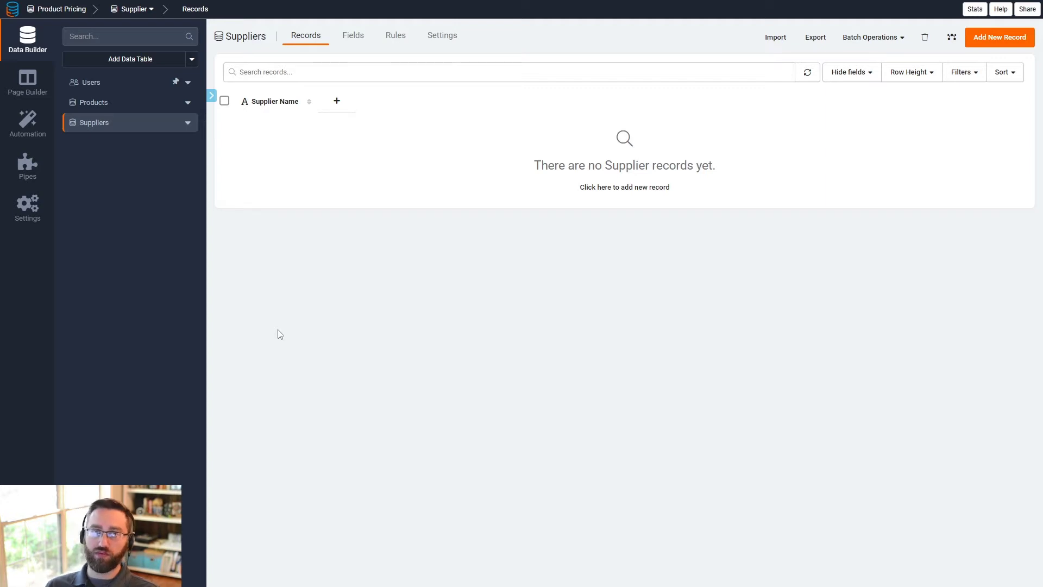
pyautogui.click(352, 38)
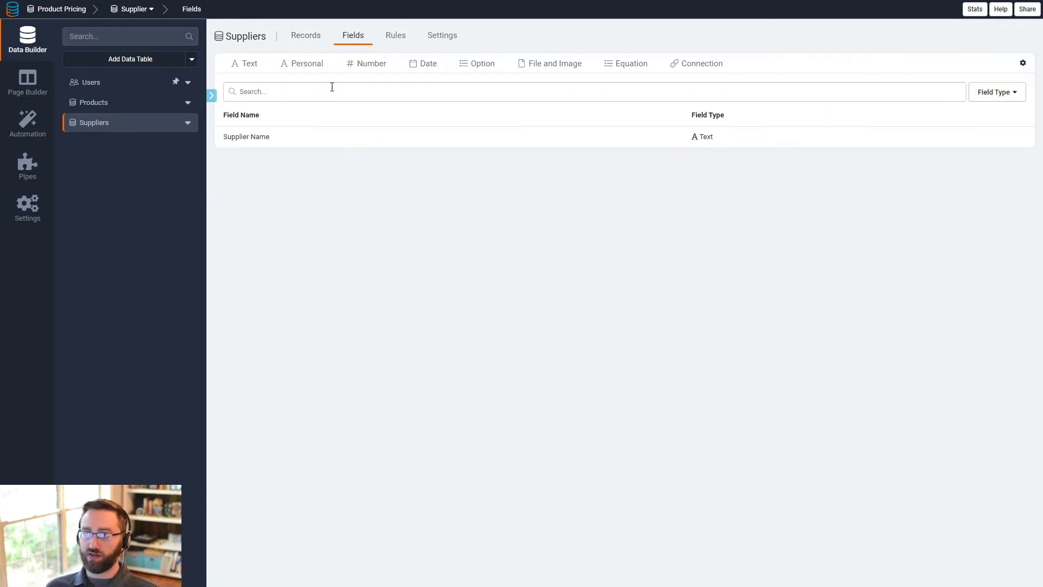
pyautogui.moveTo(361, 64)
pyautogui.click(372, 90)
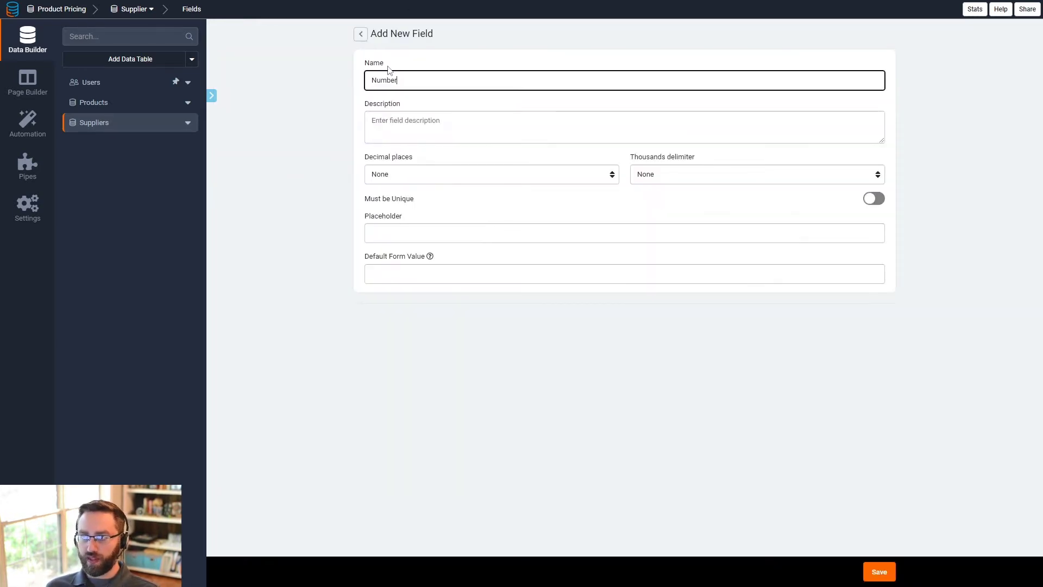
pyautogui.moveTo(402, 80); pyautogui.dragTo(364, 82)
pyautogui.write('Markup')
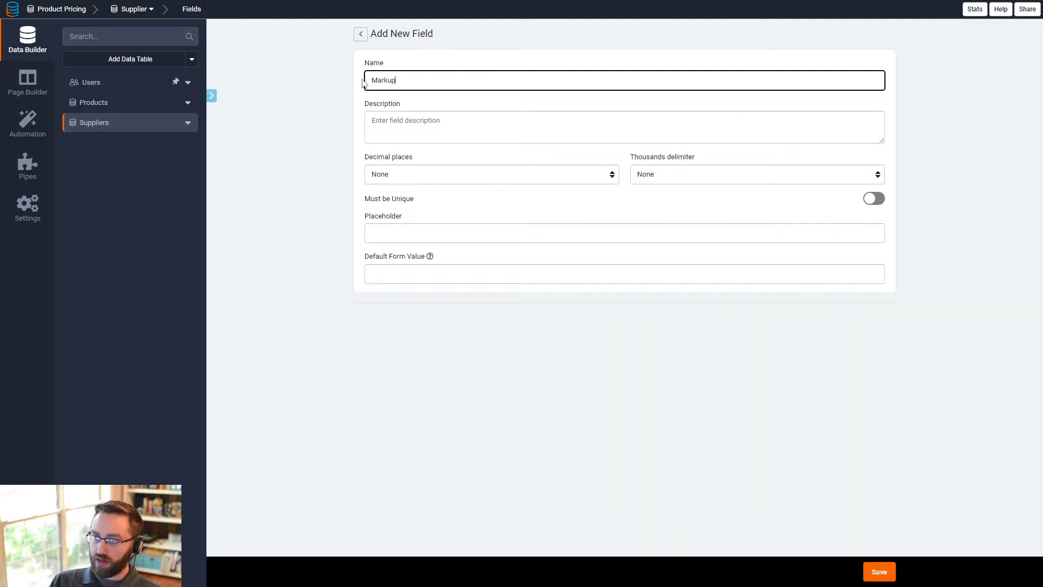
pyautogui.click(402, 174)
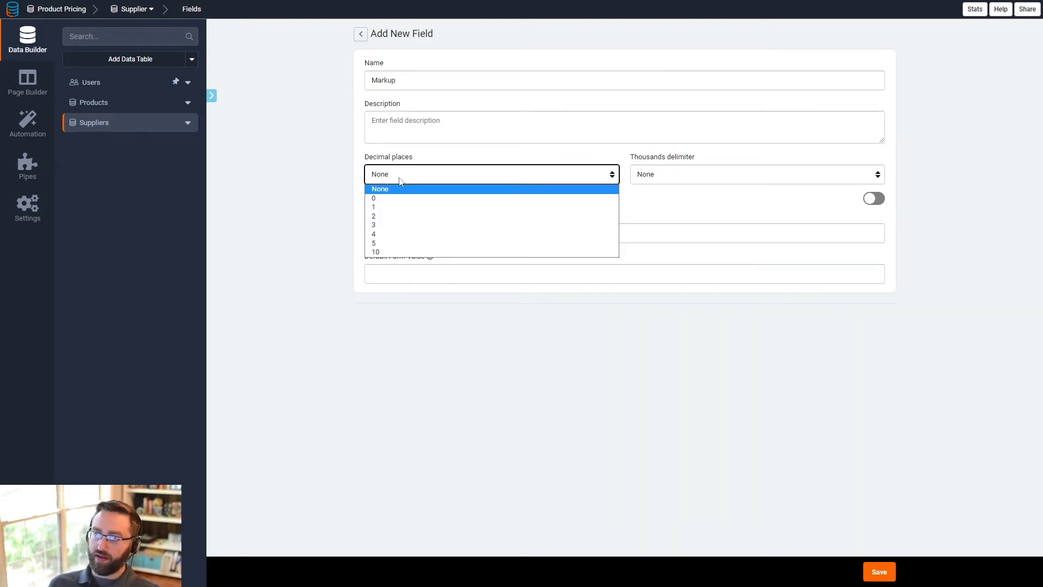
pyautogui.click(386, 217)
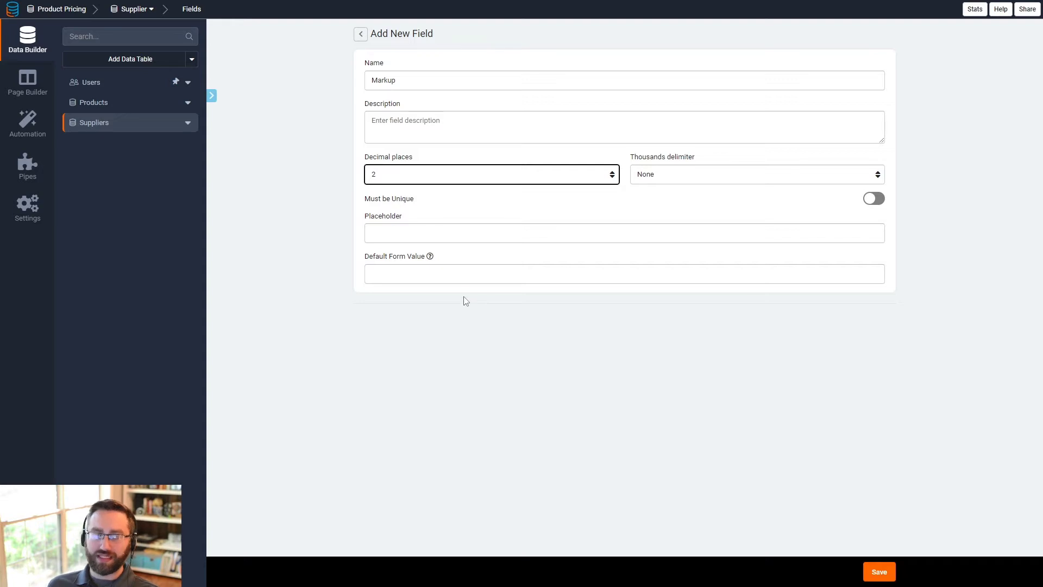
pyautogui.click(872, 573)
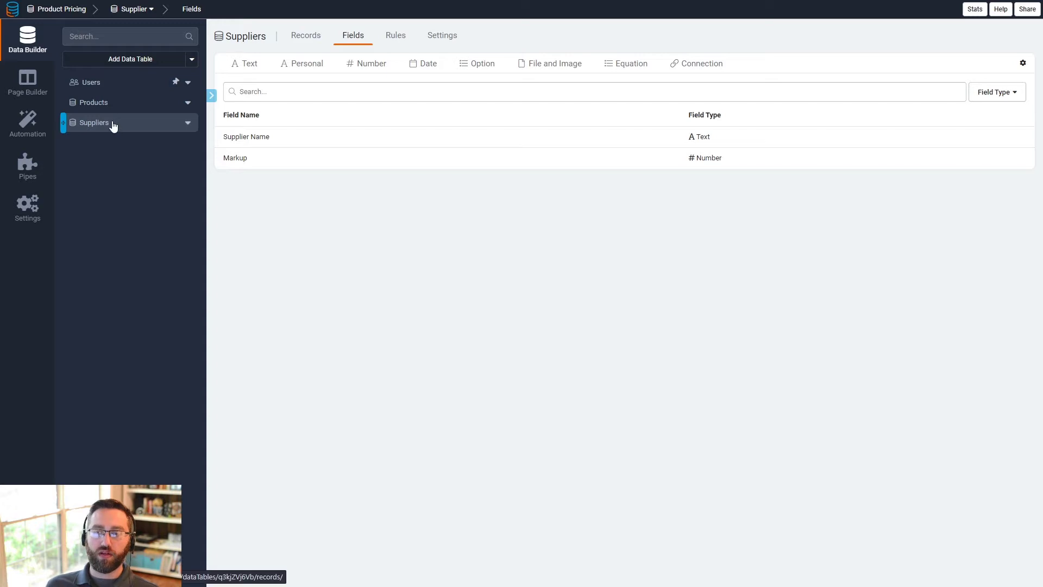
# - Check the table connections of the Products and Suppliers tables
pyautogui.click(107, 106)
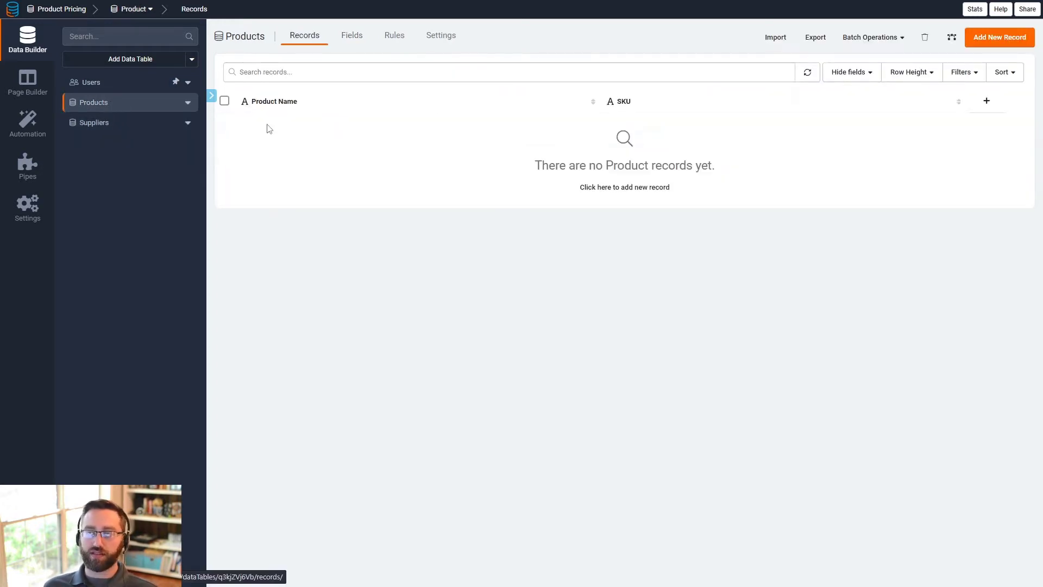
pyautogui.click(952, 37)
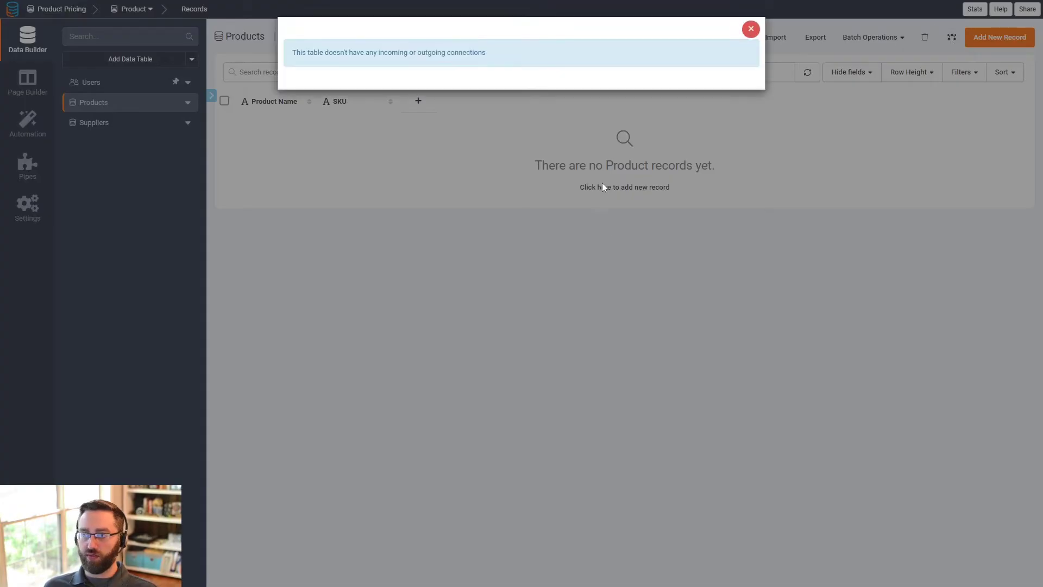
pyautogui.click(751, 29)
pyautogui.click(126, 125)
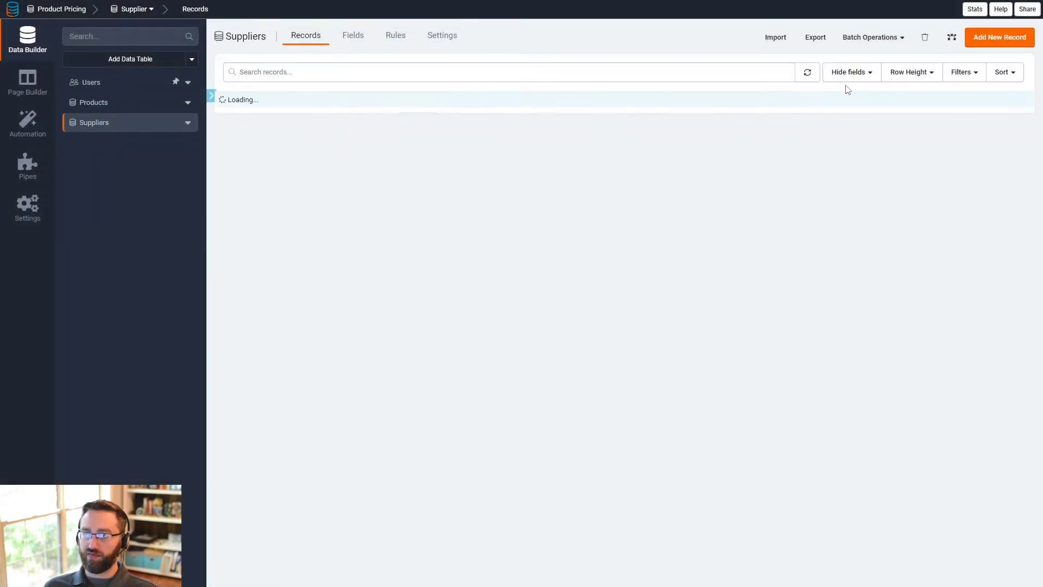
pyautogui.click(948, 38)
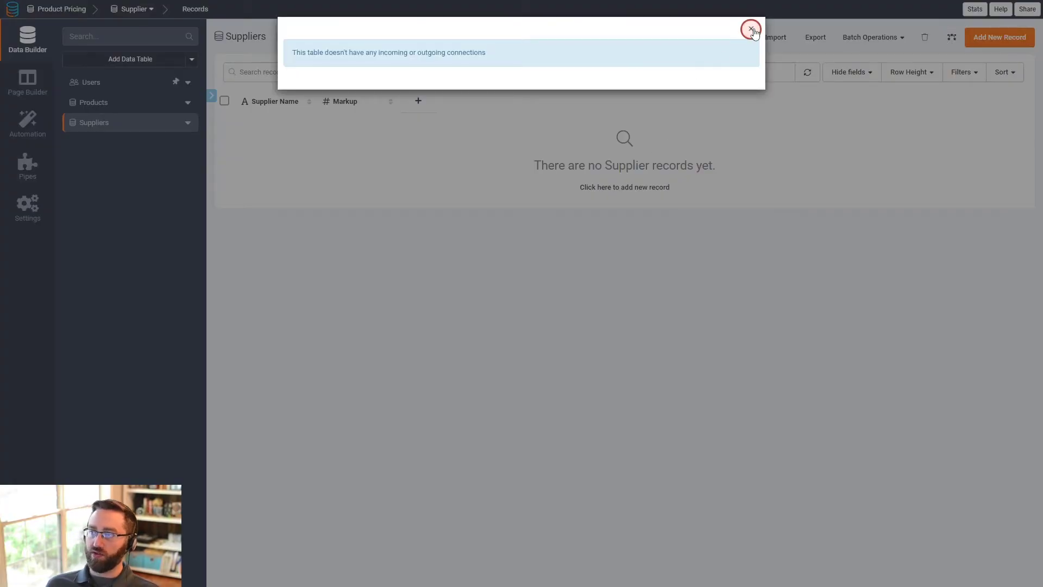
pyautogui.click(752, 29)
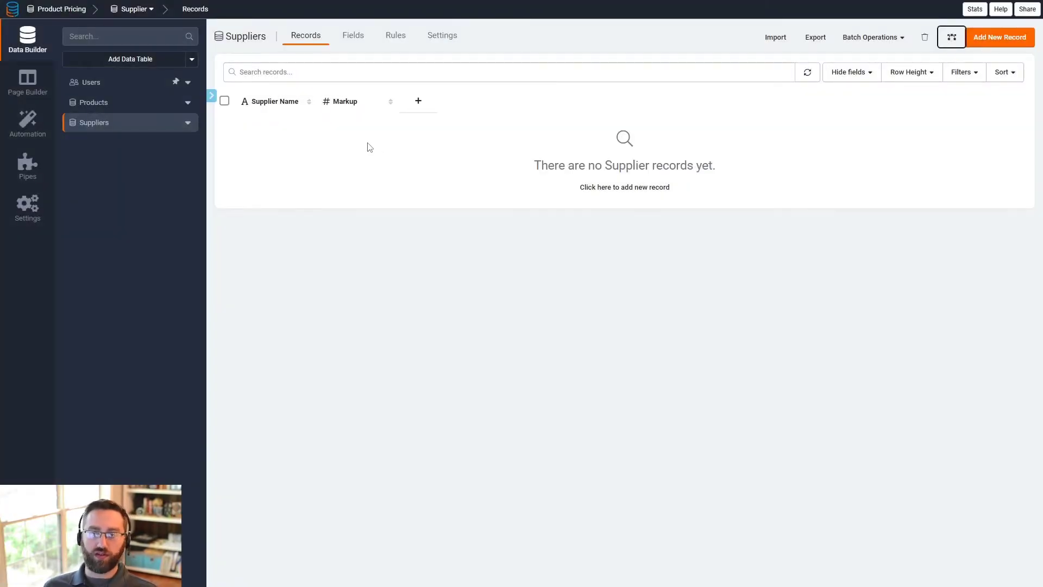
# - Create a new data table named Product Price Calculator
pyautogui.click(132, 60)
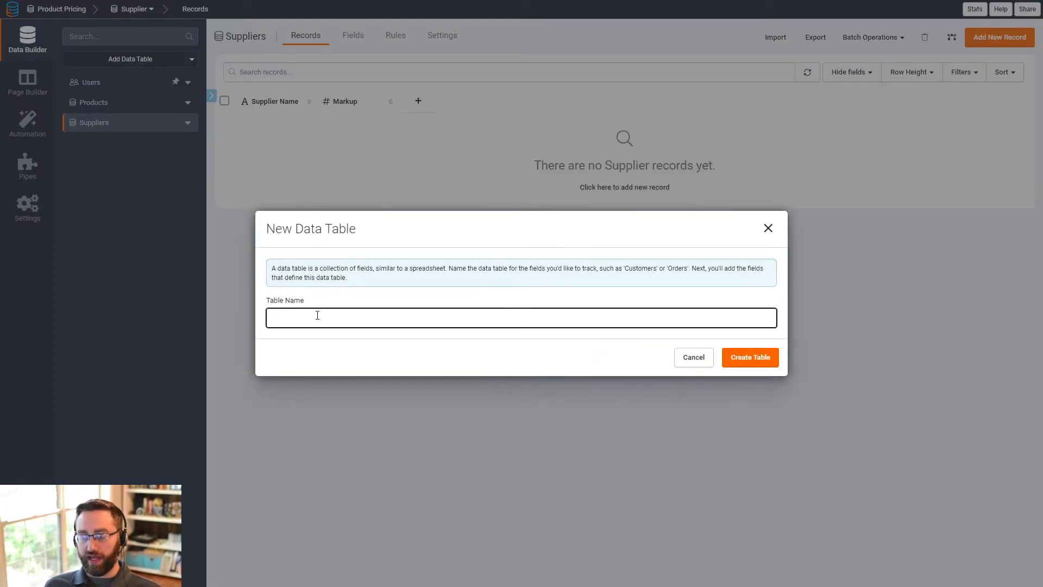
pyautogui.write('Produc')
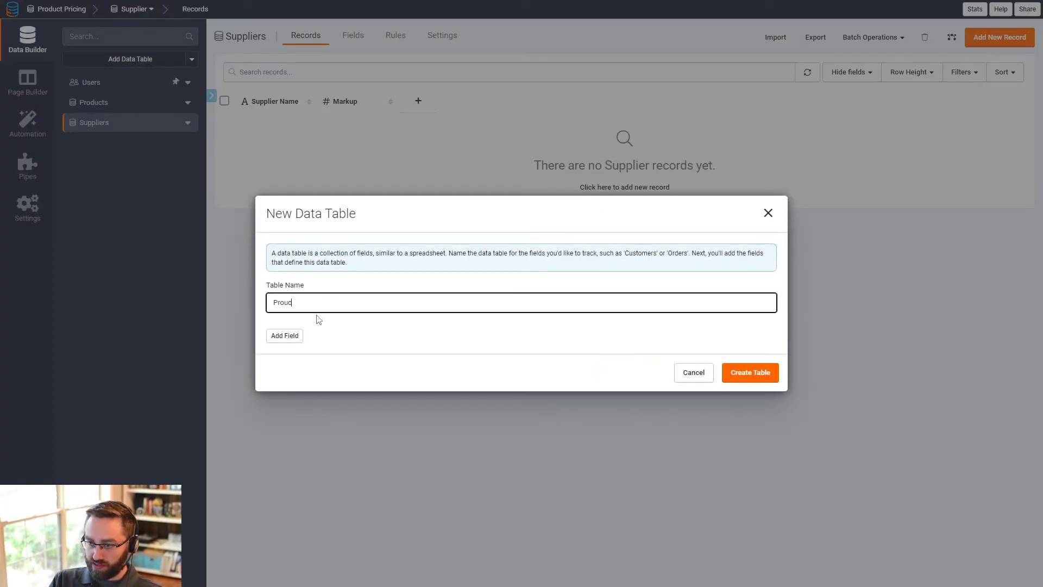
pyautogui.press('BackSpace')
pyautogui.press('BackSpace')
pyautogui.write('duct Pr')
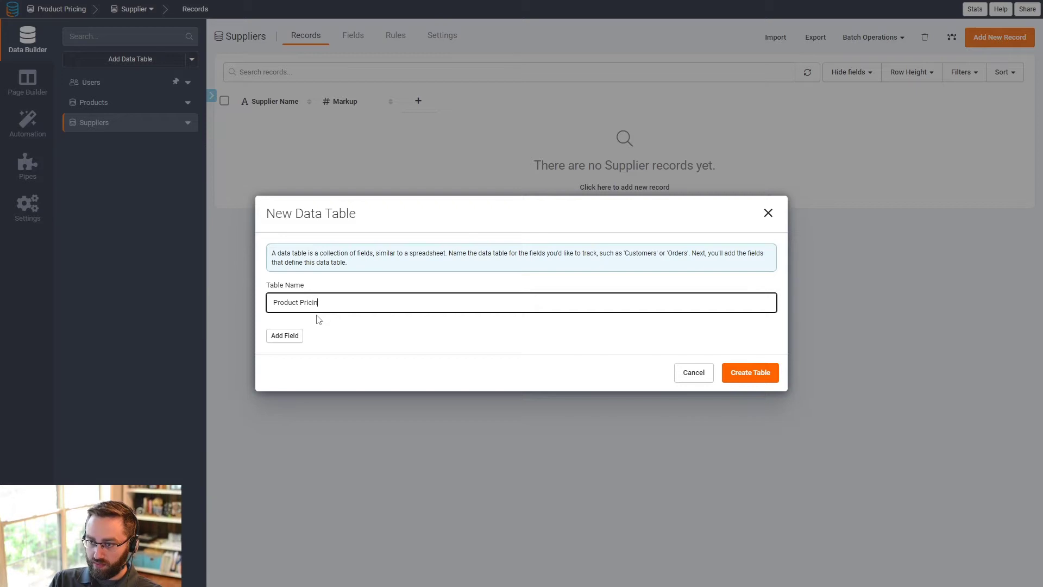
pyautogui.write('ice Calu')
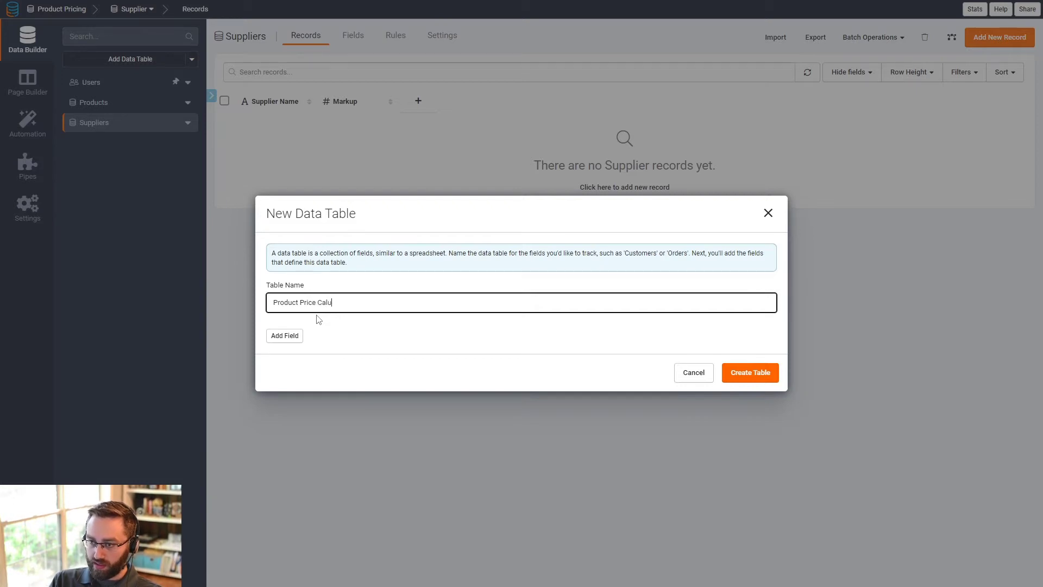
pyautogui.press('BackSpace')
pyautogui.write('culator')
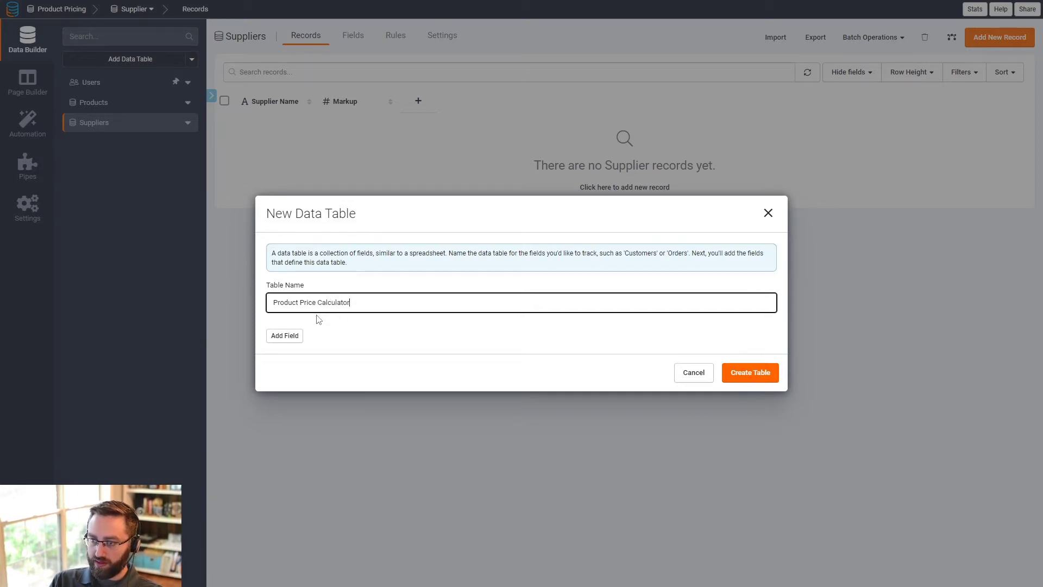
pyautogui.click(743, 371)
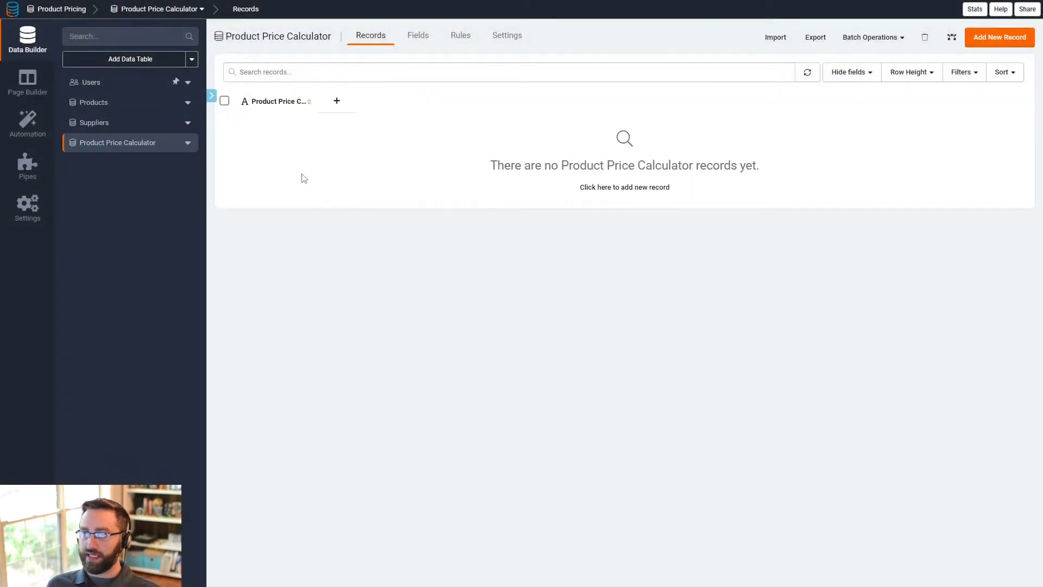
# - Add a connection field to the Products table in Product Price Calculator, one-to-one, displaying SKU
pyautogui.click(402, 39)
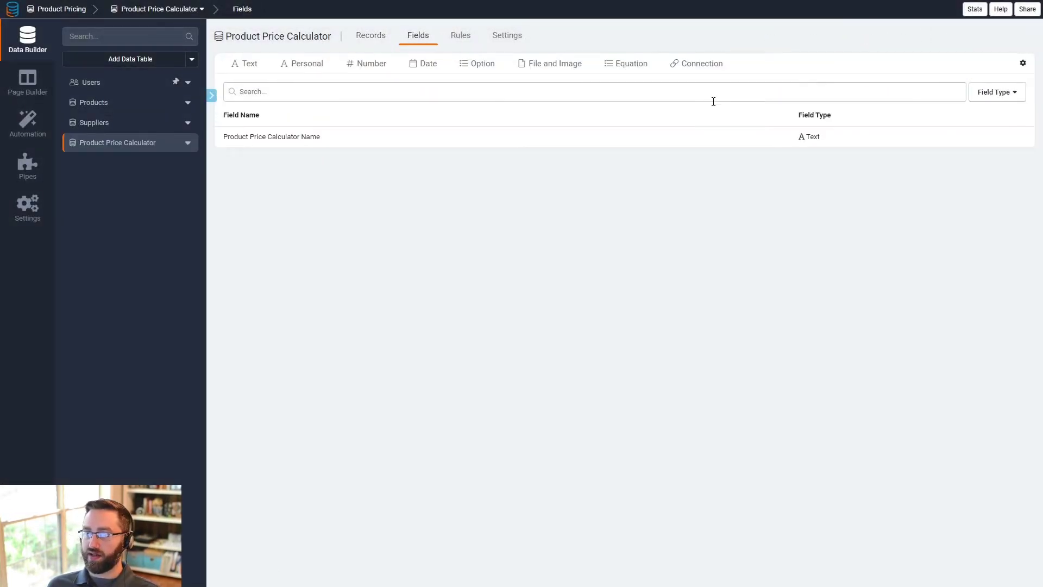
pyautogui.click(705, 64)
pyautogui.click(652, 85)
pyautogui.click(516, 113)
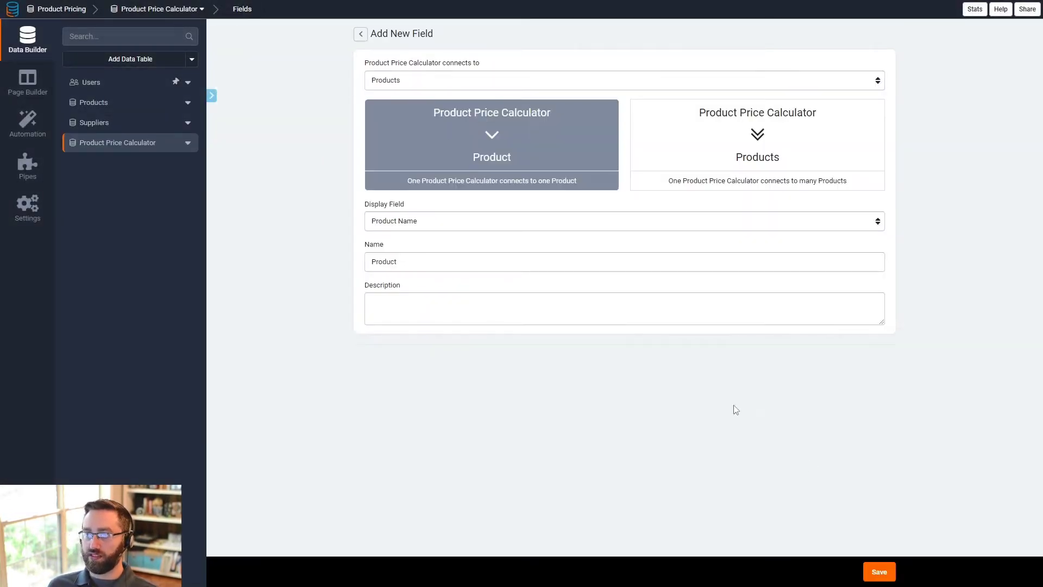
pyautogui.click(443, 221)
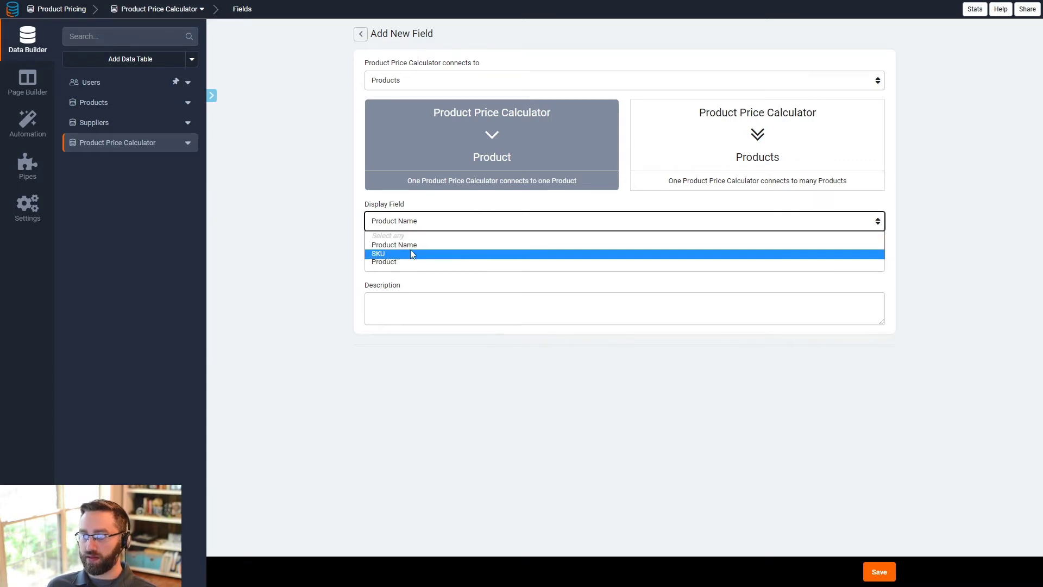
pyautogui.click(414, 252)
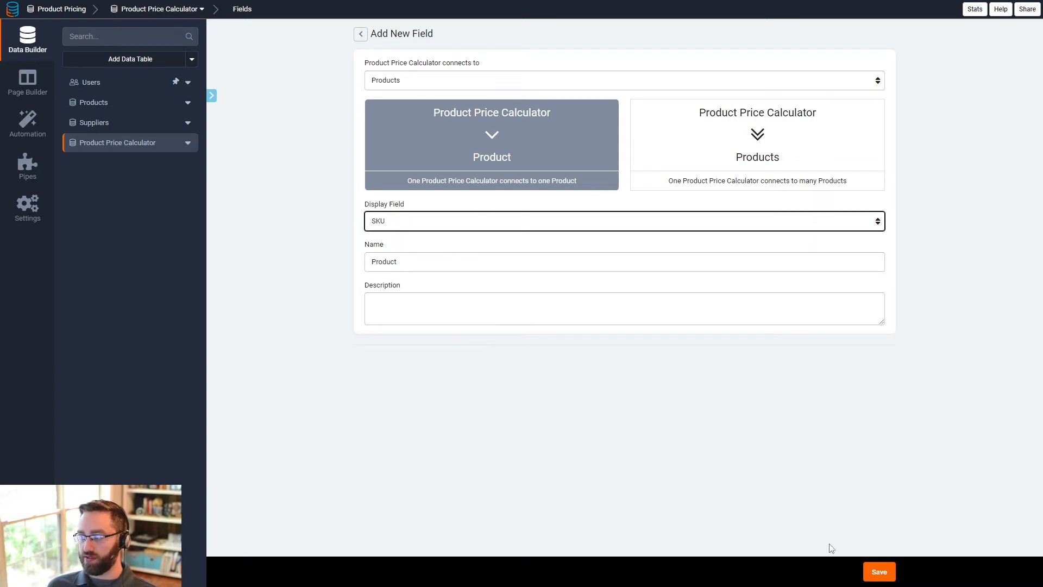
pyautogui.click(880, 572)
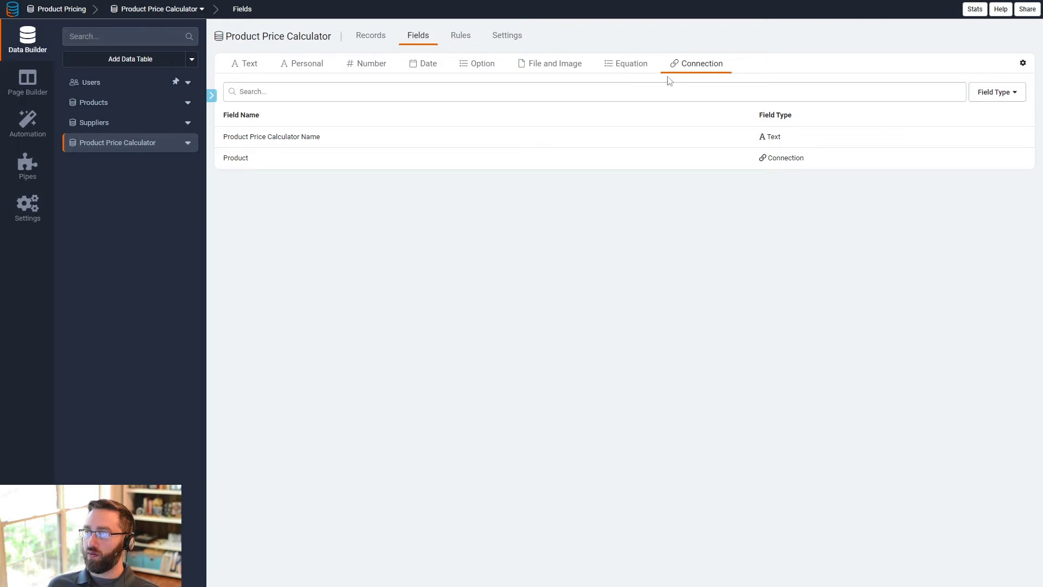
# - Add a one-to-one connection field to the Suppliers table, keeping Supplier Name as the display field
pyautogui.click(676, 67)
pyautogui.click(433, 86)
pyautogui.click(410, 121)
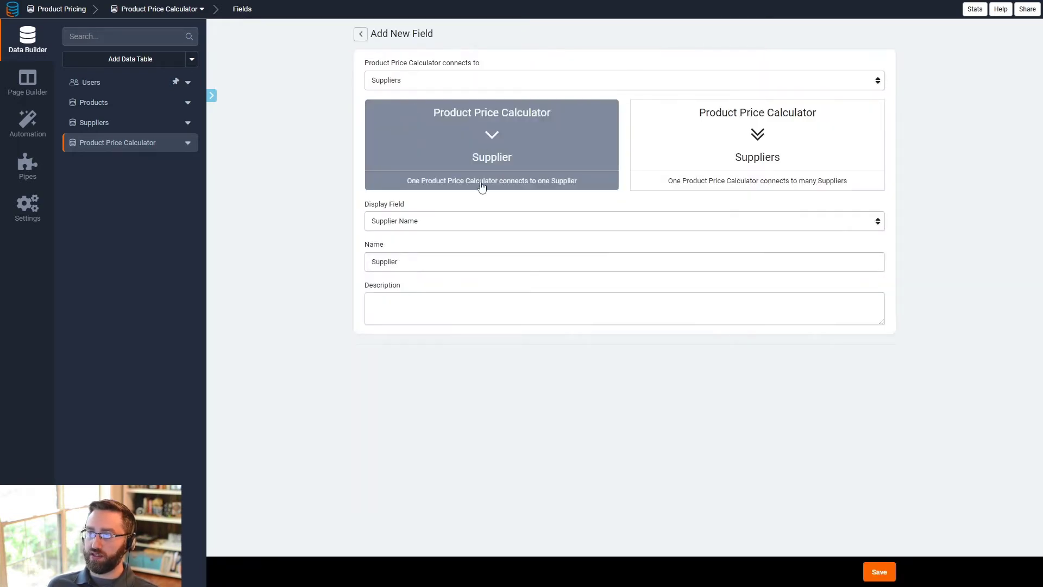
pyautogui.click(881, 572)
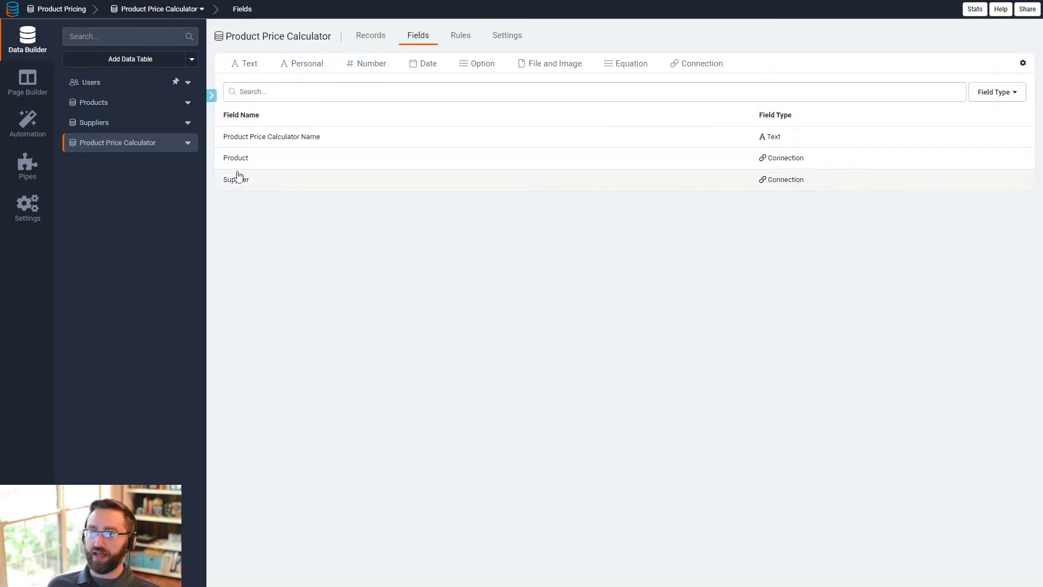
# - Delete the Product Price Calculator Name field
pyautogui.click(256, 140)
pyautogui.click(368, 325)
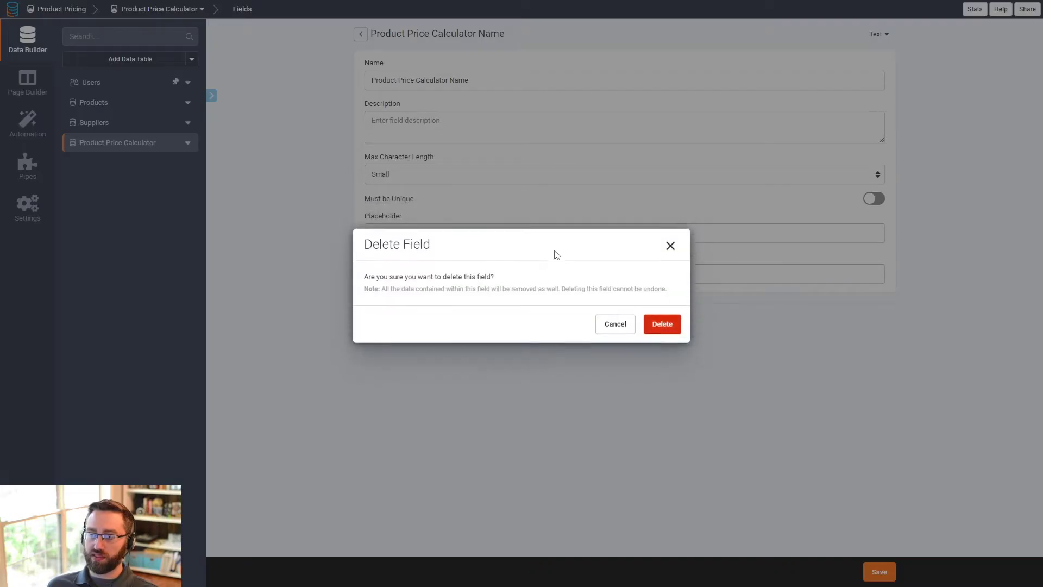
pyautogui.click(660, 326)
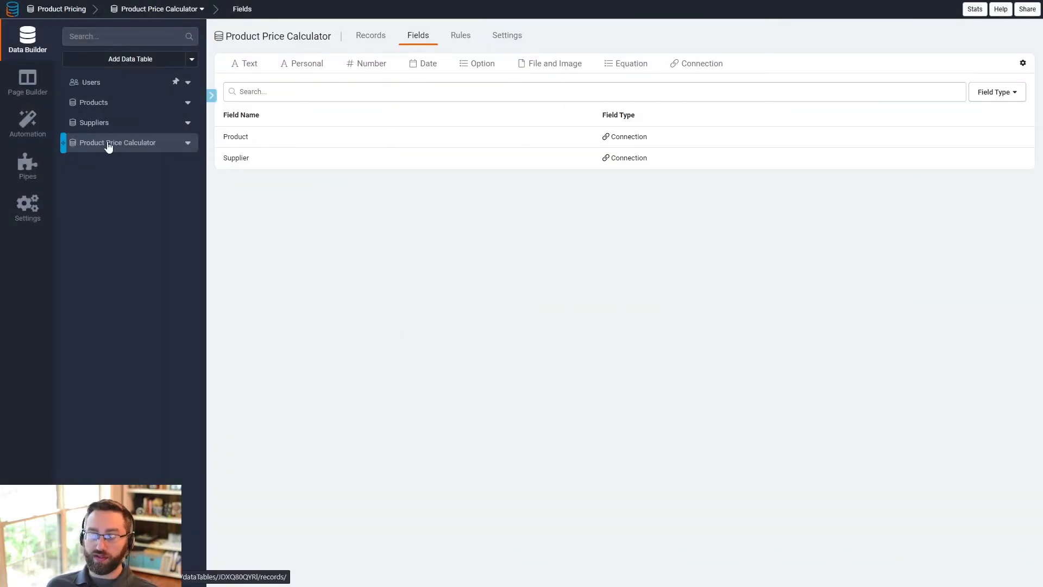
# - Add a currency field named Base Cost with 2 decimal places and a comma thousands delimiter
pyautogui.click(354, 38)
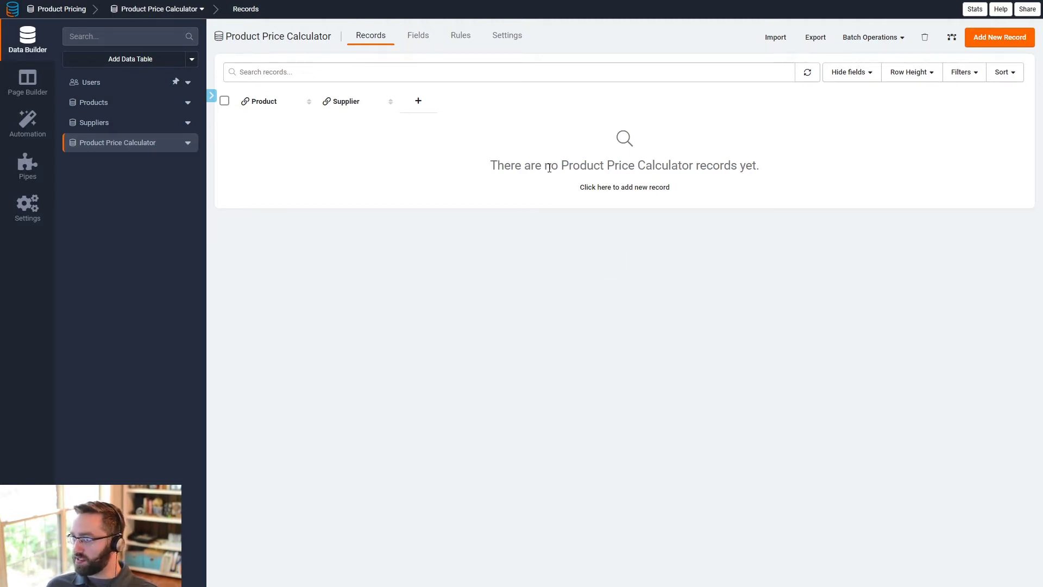
pyautogui.click(411, 38)
pyautogui.moveTo(456, 64)
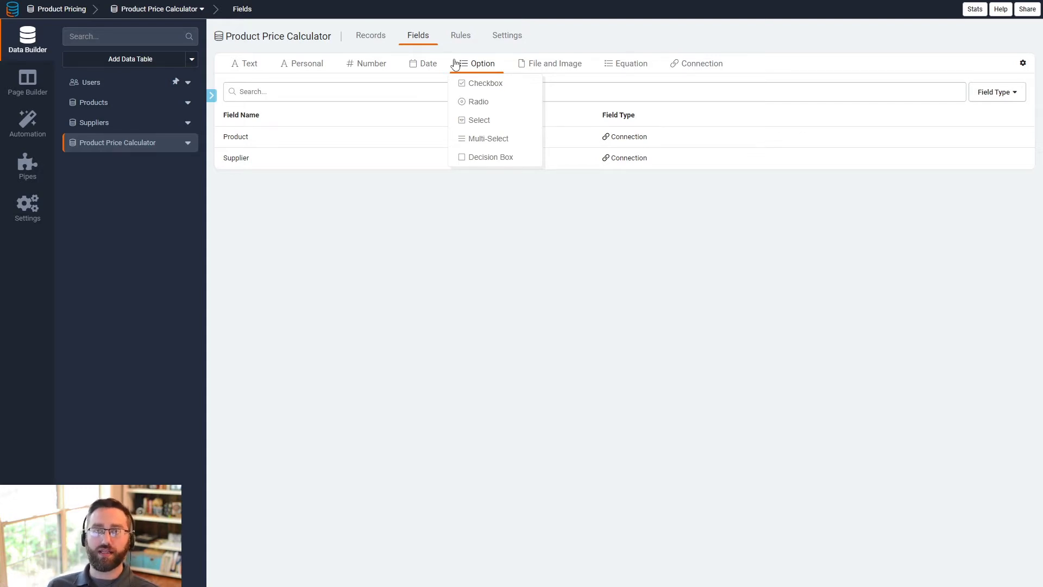
pyautogui.moveTo(367, 64)
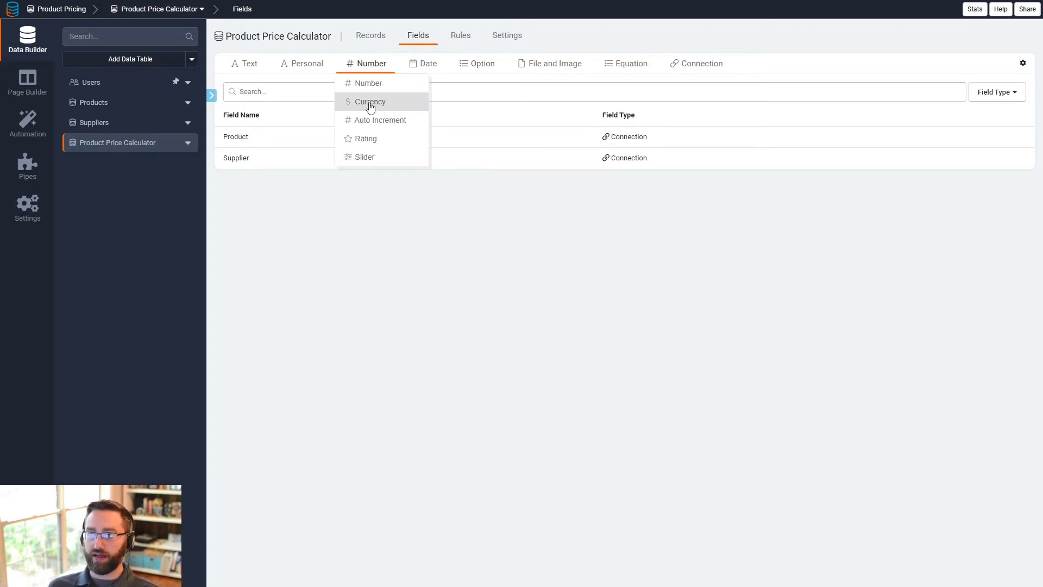
pyautogui.click(367, 103)
pyautogui.moveTo(403, 81); pyautogui.dragTo(330, 74)
pyautogui.write('B')
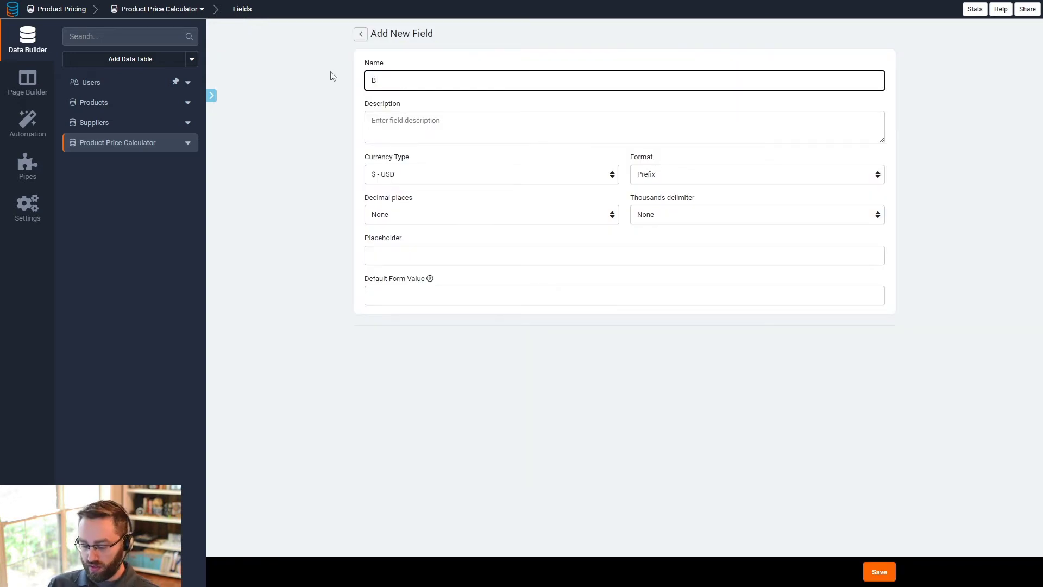
pyautogui.write('ase Cost')
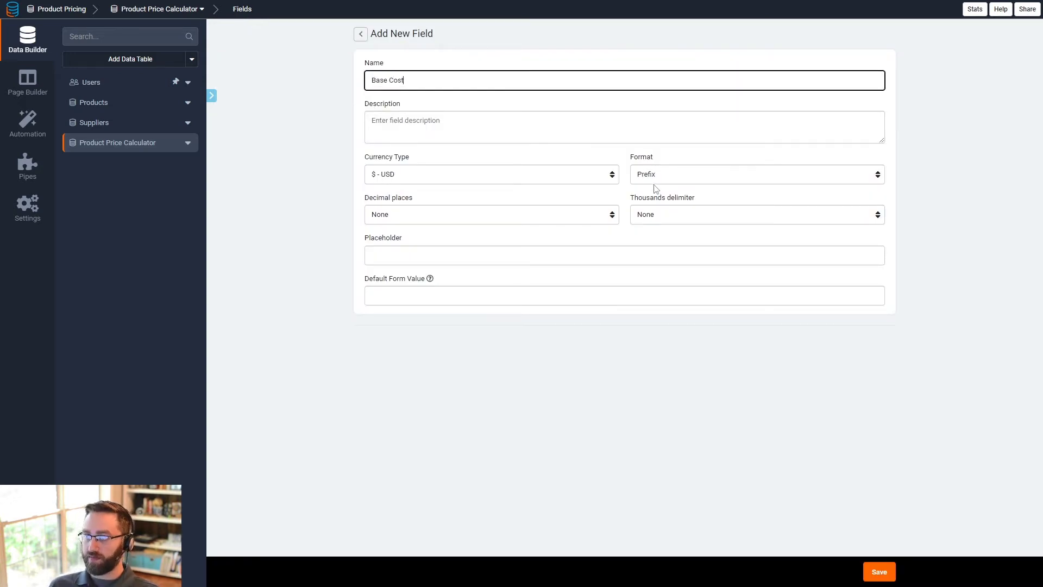
pyautogui.click(383, 215)
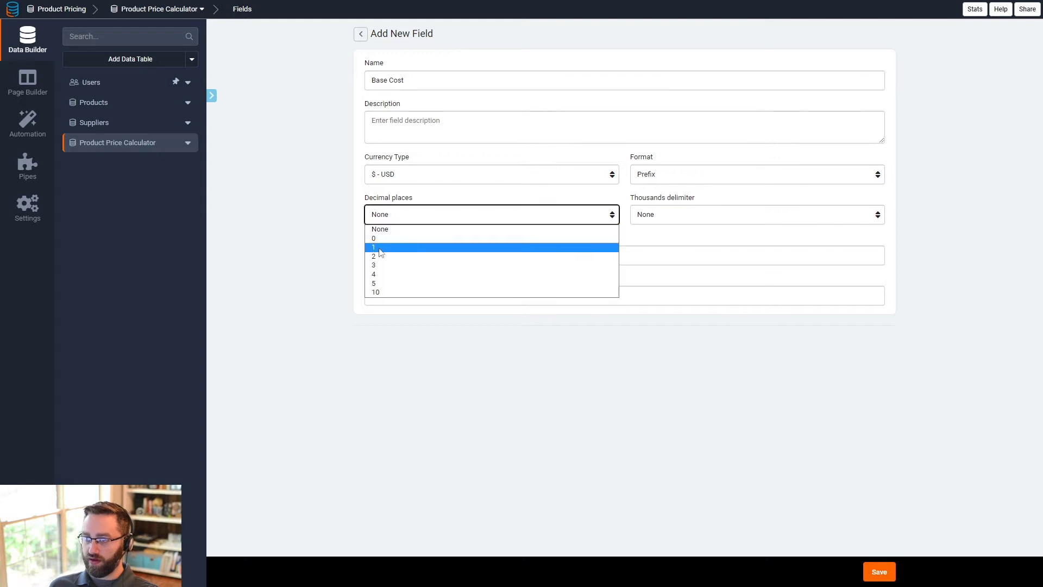
pyautogui.click(383, 257)
pyautogui.click(709, 218)
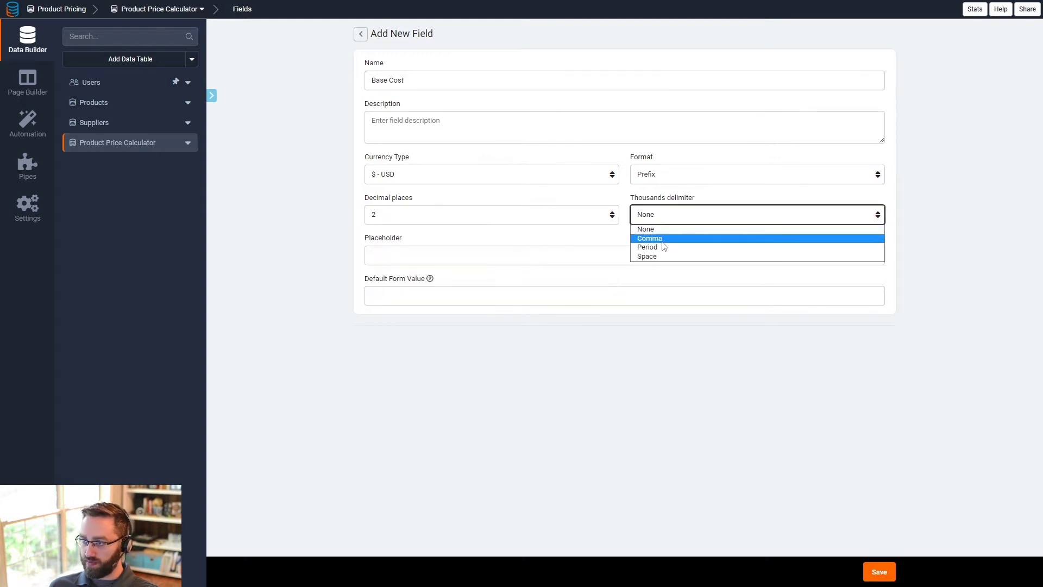
pyautogui.click(664, 239)
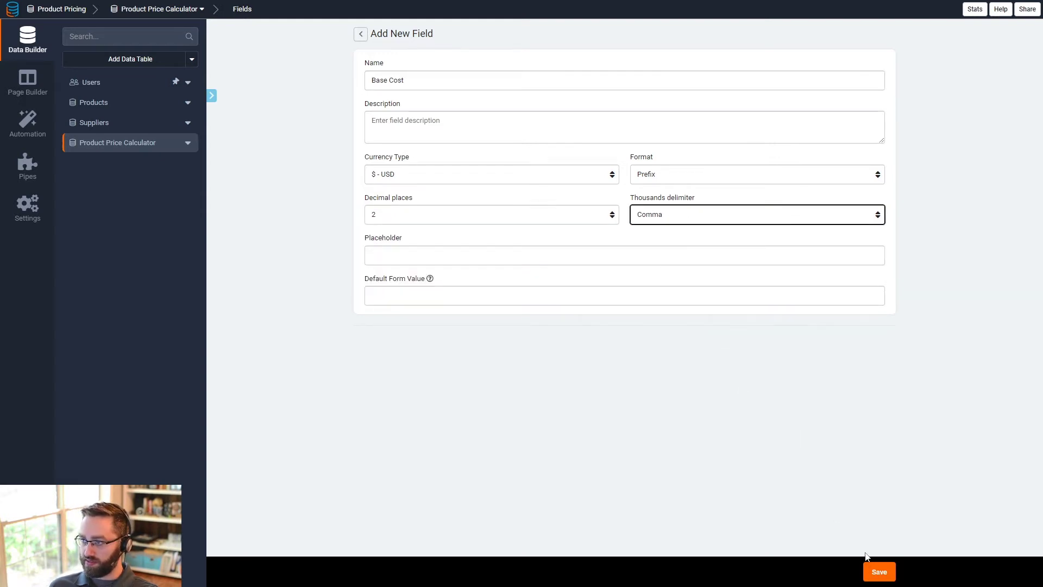
pyautogui.click(874, 571)
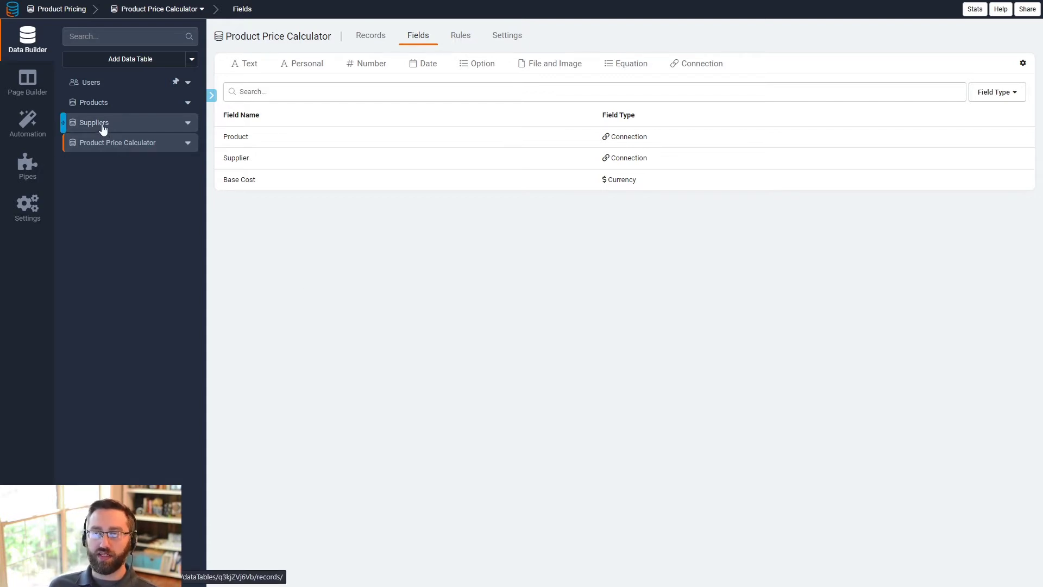
# - Add a Products record named White T Shirt with SKU WT-01
pyautogui.click(89, 102)
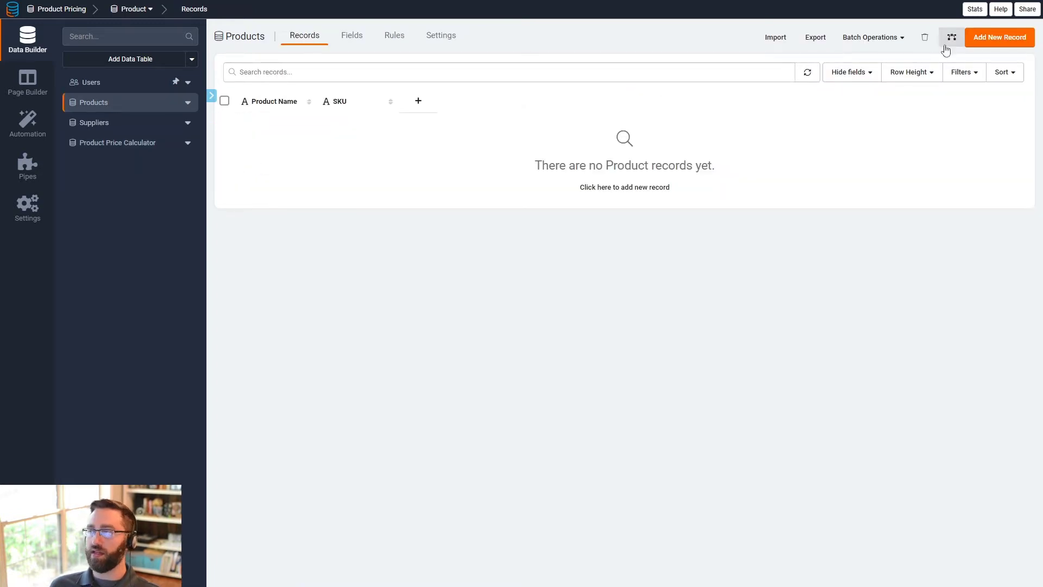
pyautogui.click(987, 44)
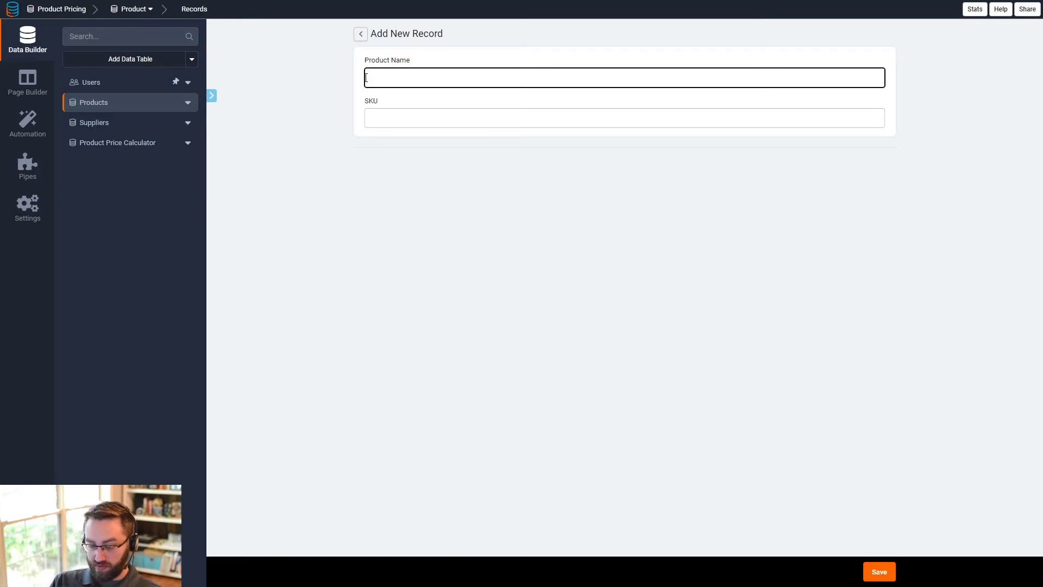
pyautogui.write('Whiute C')
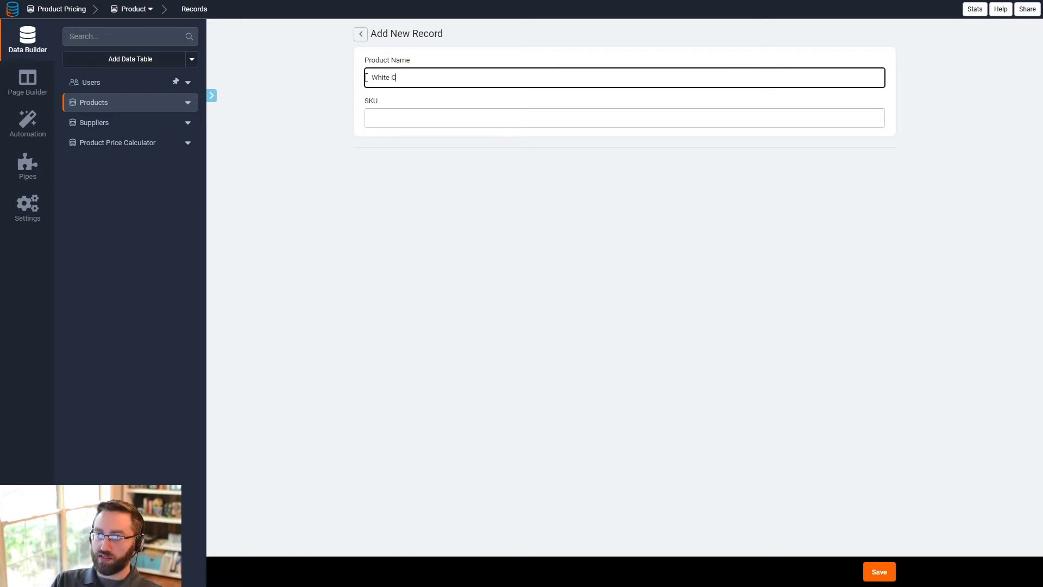
pyautogui.write(' T Shirt')
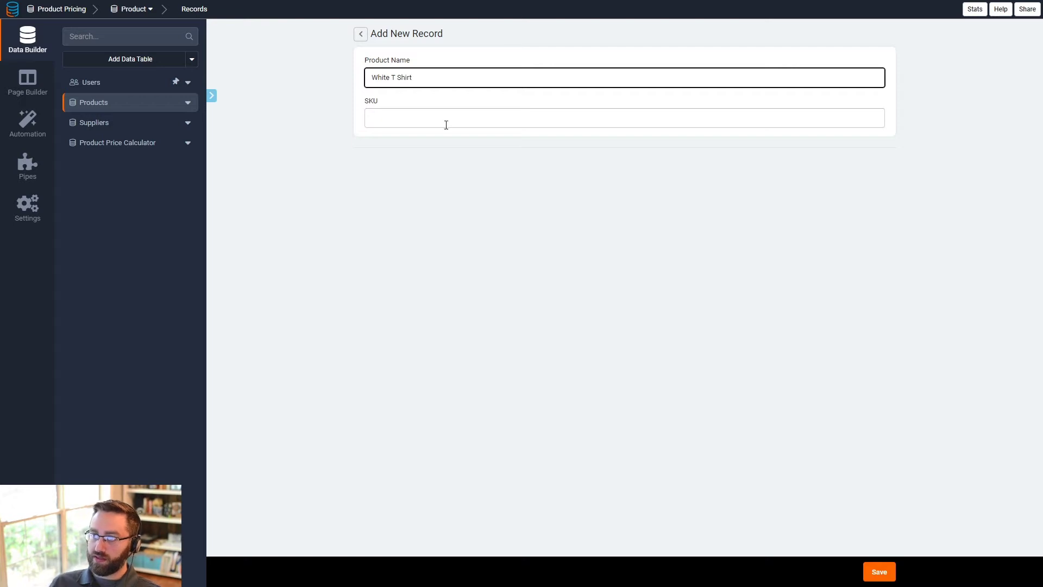
pyautogui.click(447, 124)
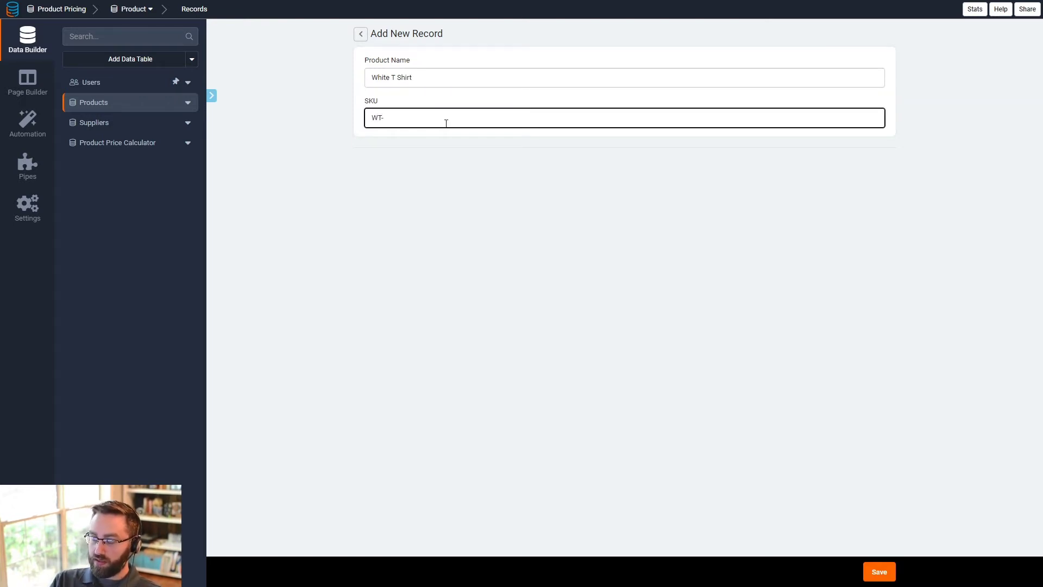
pyautogui.write('WT-01')
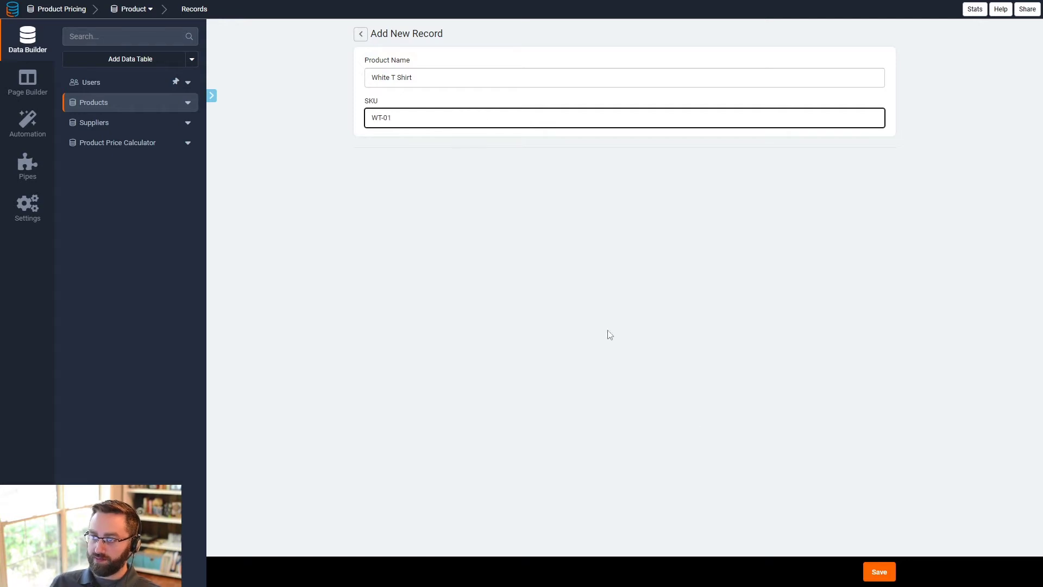
pyautogui.click(879, 572)
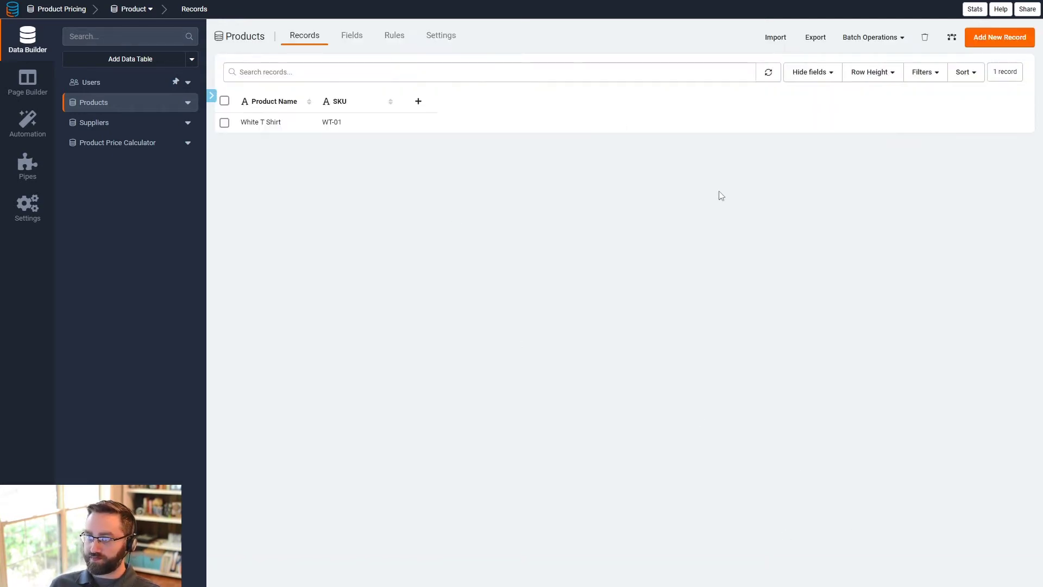
# - Add a Products record named Black T Shirt with SKU BT-01
pyautogui.click(1003, 37)
pyautogui.write('Bl')
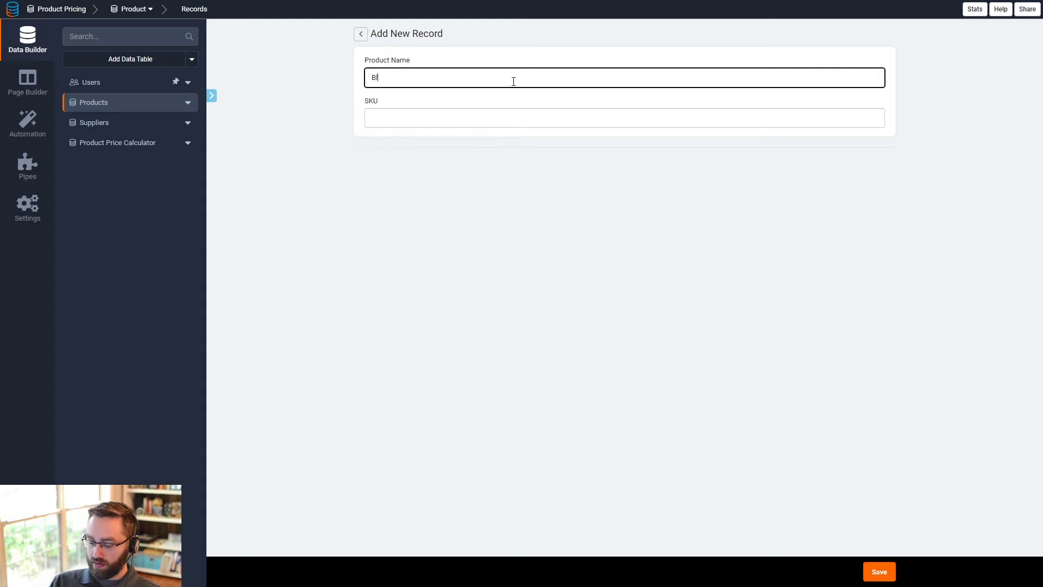
pyautogui.write('ack T Shirt')
pyautogui.press('Tab')
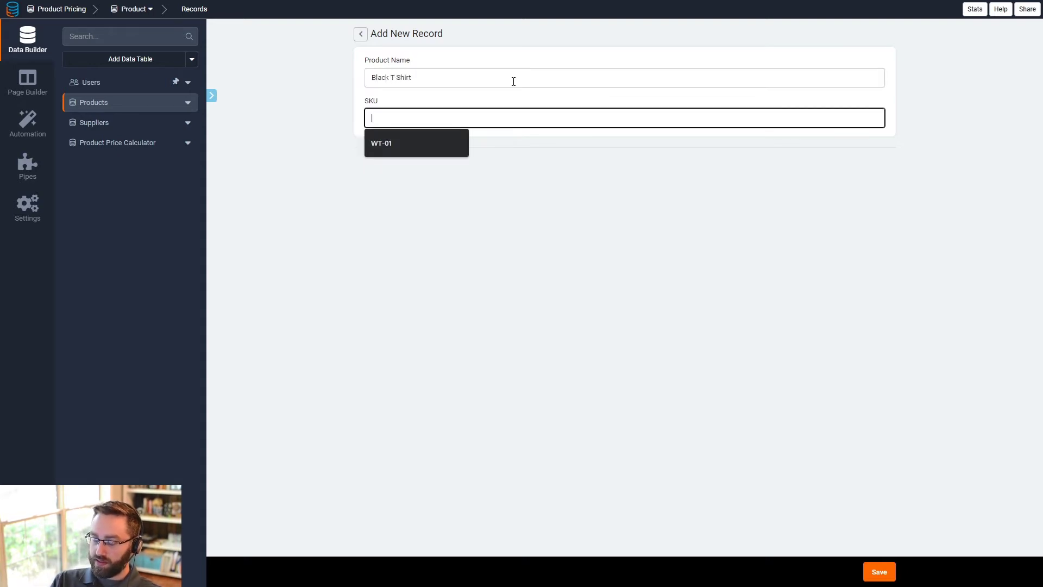
pyautogui.write('BT')
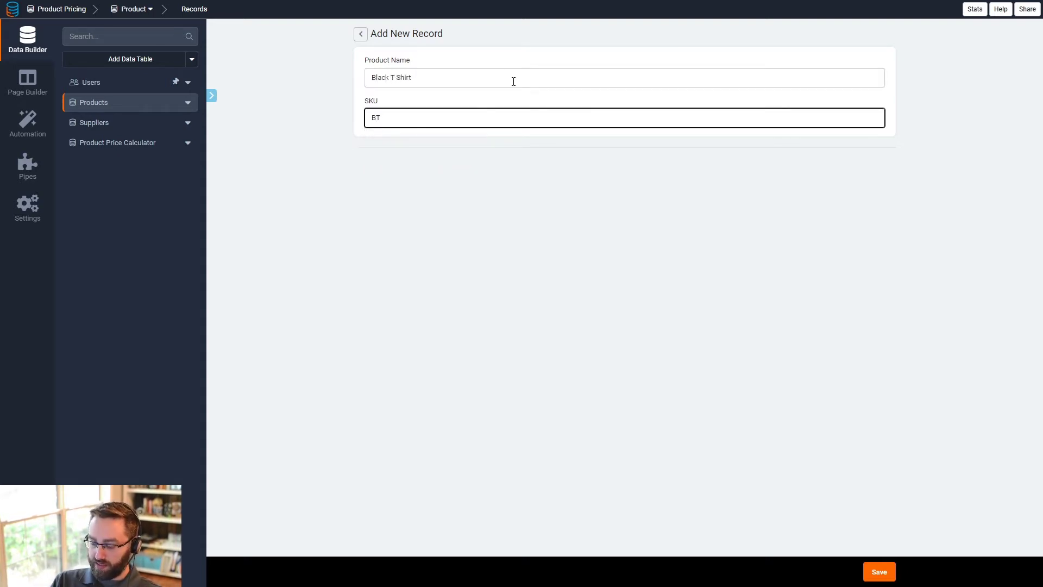
pyautogui.write('-01')
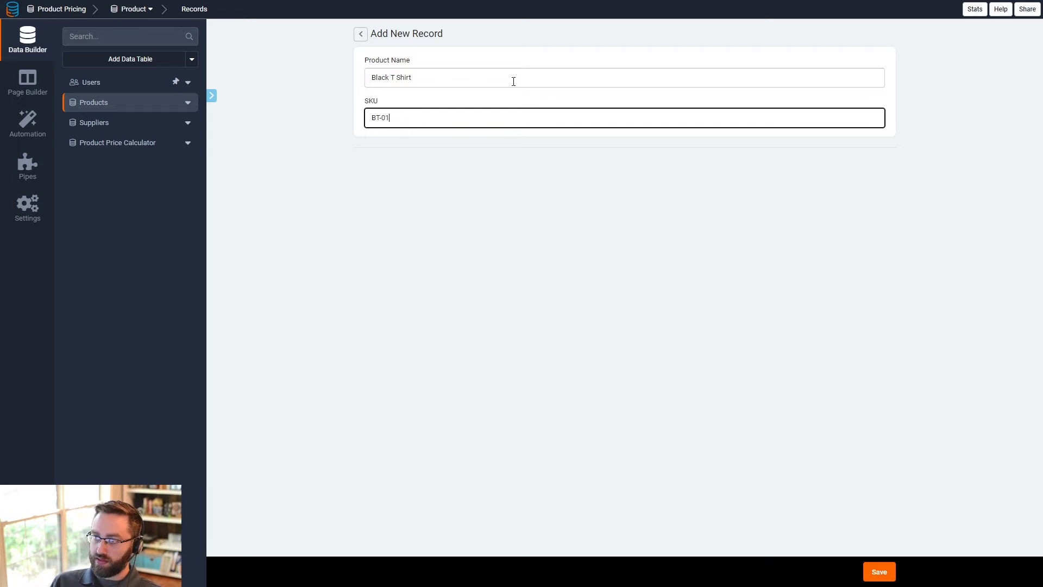
pyautogui.click(885, 576)
# - Add a Products record named Red T Shirt with SKU RT-01
pyautogui.click(970, 44)
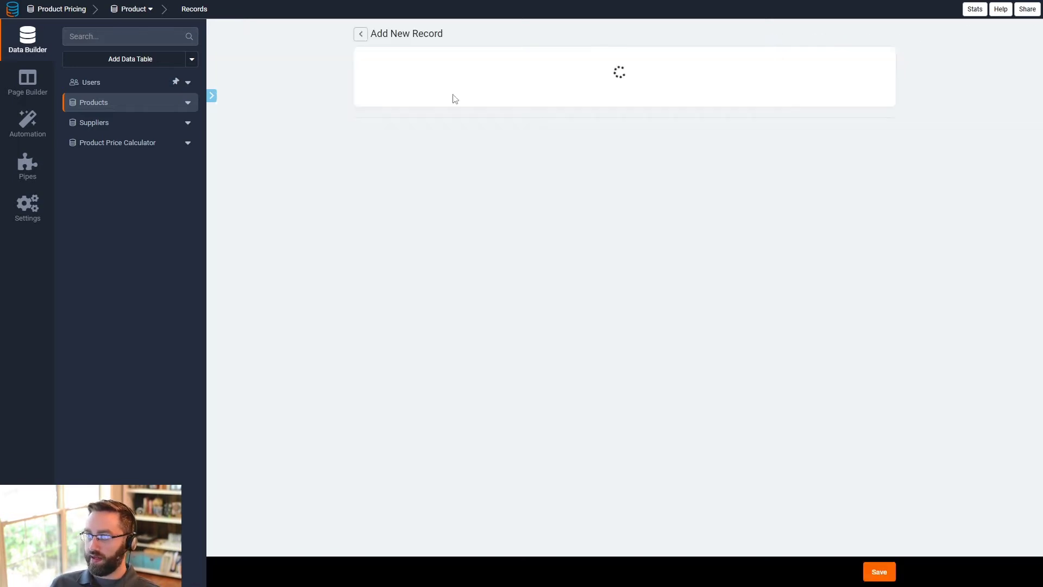
pyautogui.click(424, 80)
pyautogui.write('Red T Shirt')
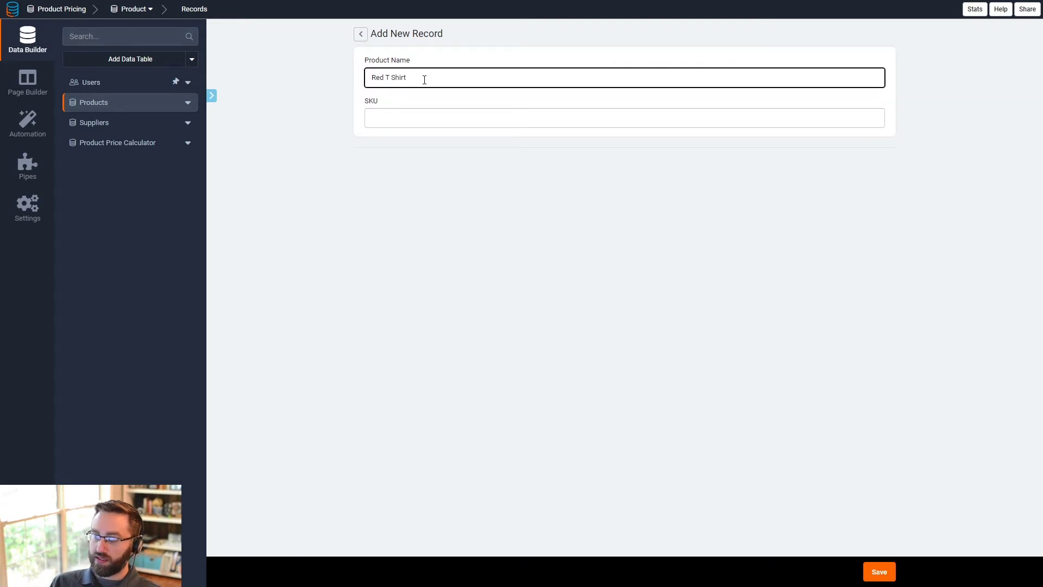
pyautogui.click(425, 116)
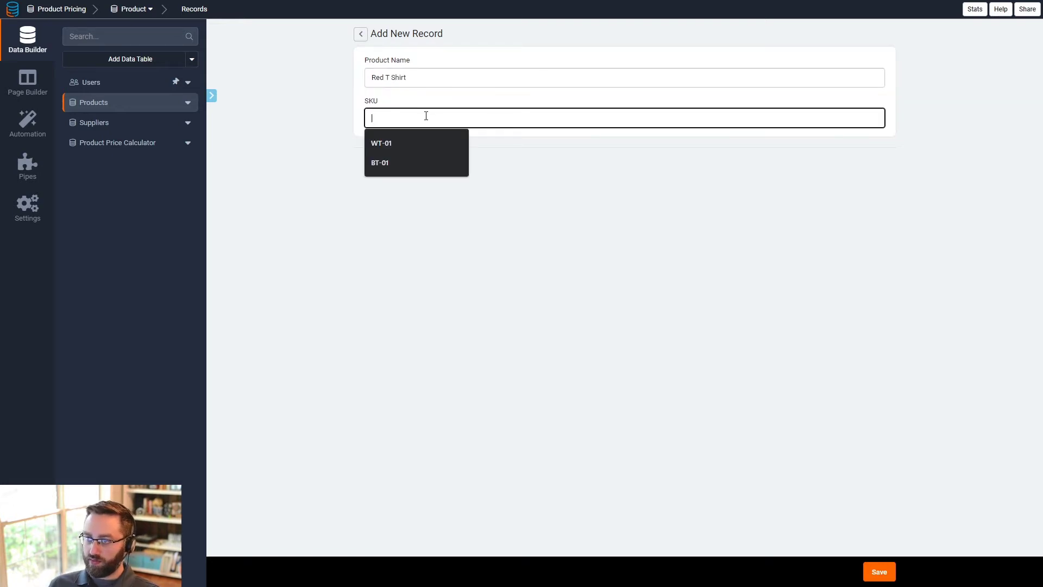
pyautogui.write('RT-01')
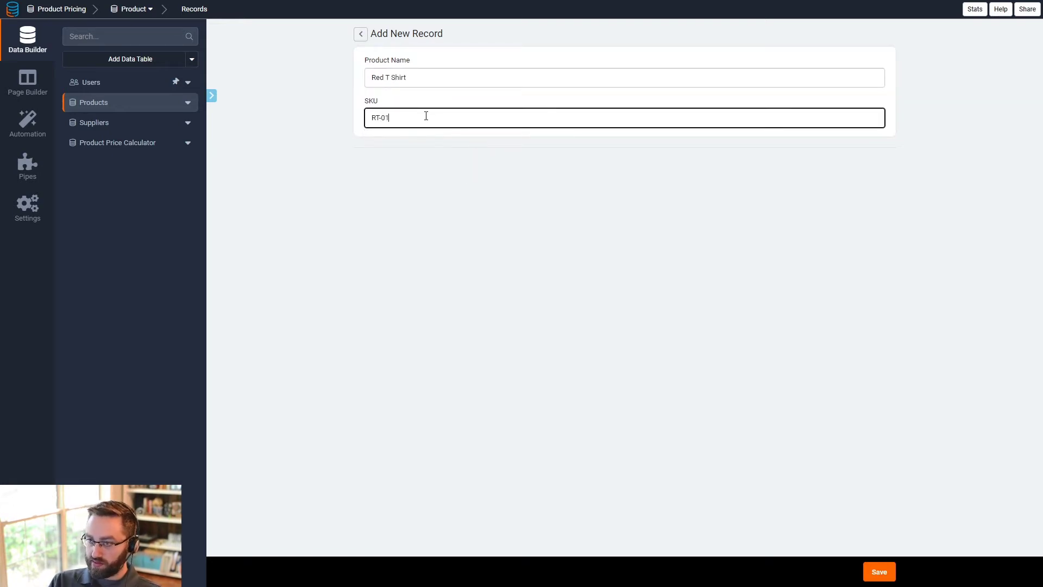
pyautogui.click(881, 573)
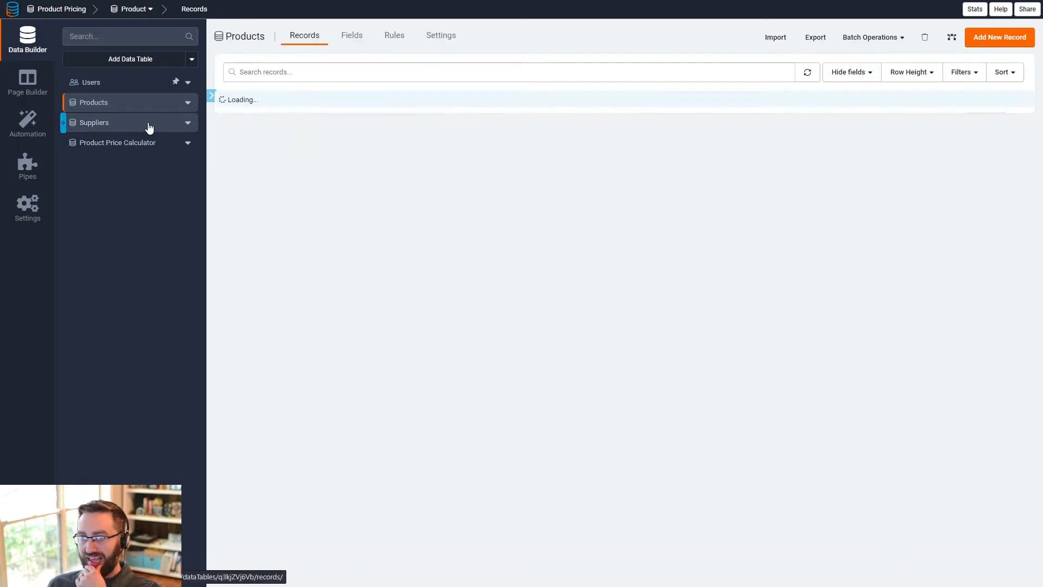
# - Add a Suppliers record named ABC with a markup of .10
pyautogui.click(140, 123)
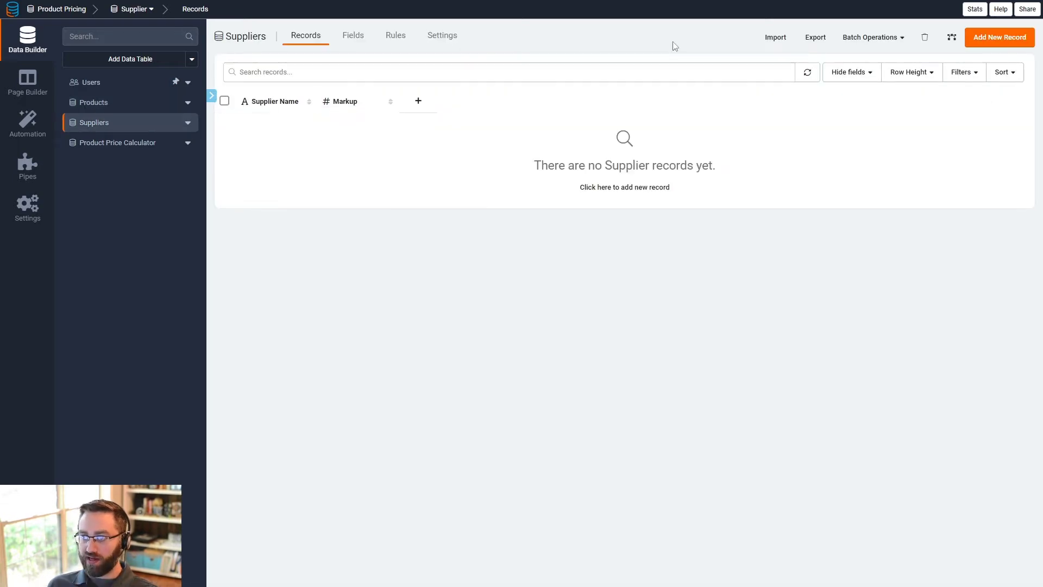
pyautogui.click(1000, 37)
pyautogui.write('ABC')
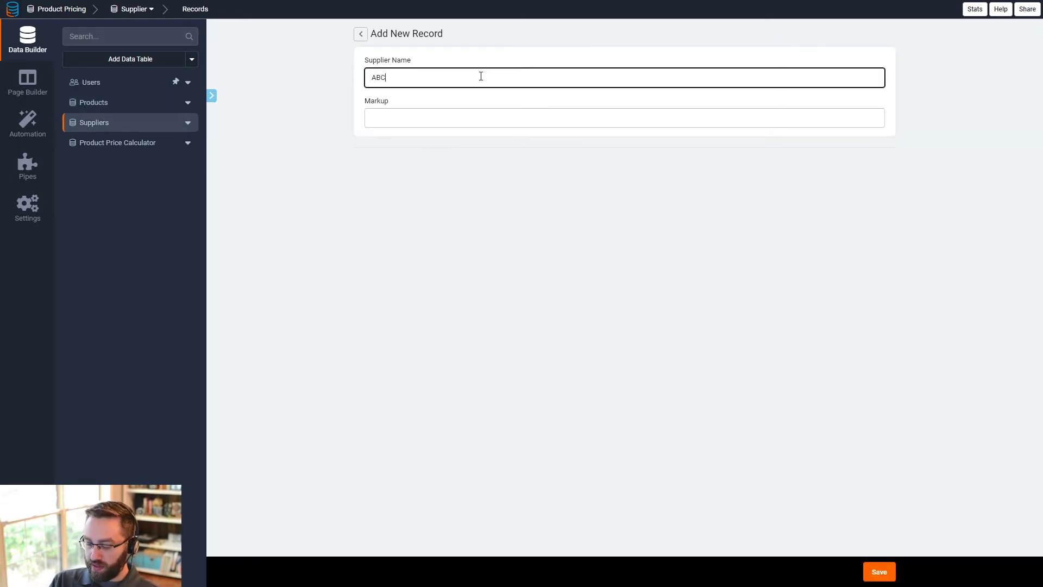
pyautogui.click(482, 122)
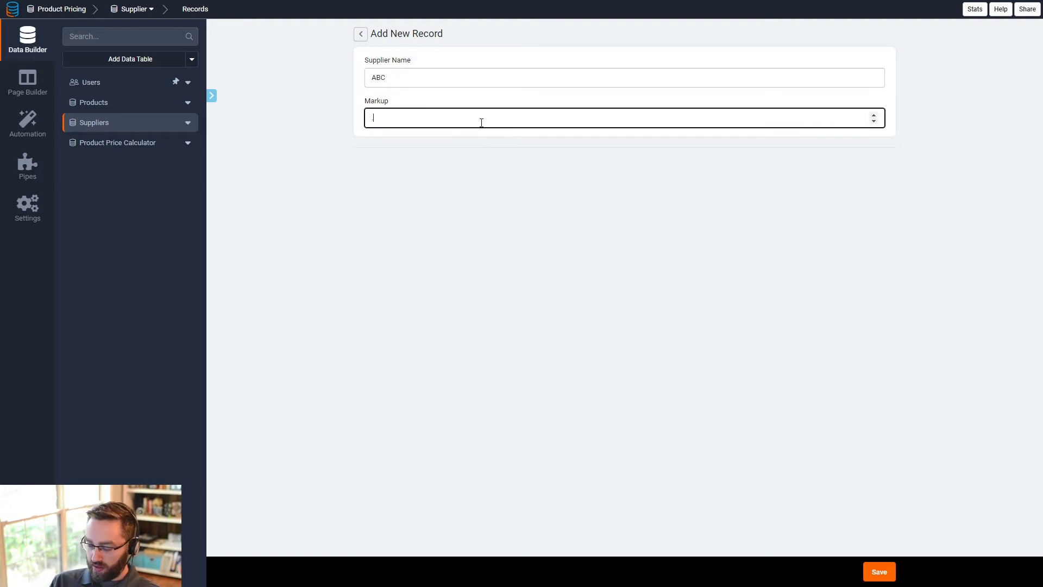
pyautogui.write('.10')
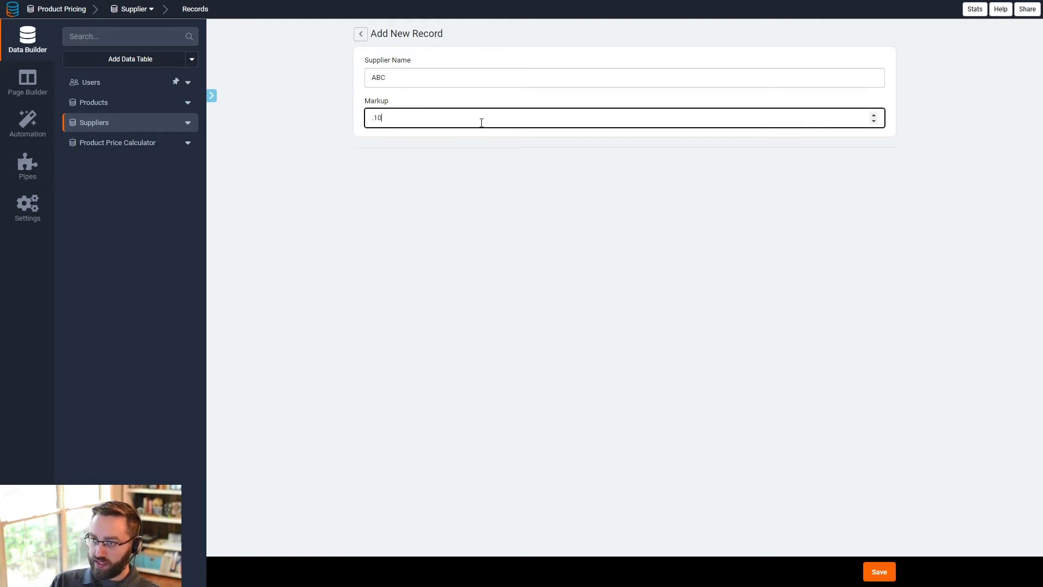
pyautogui.click(879, 572)
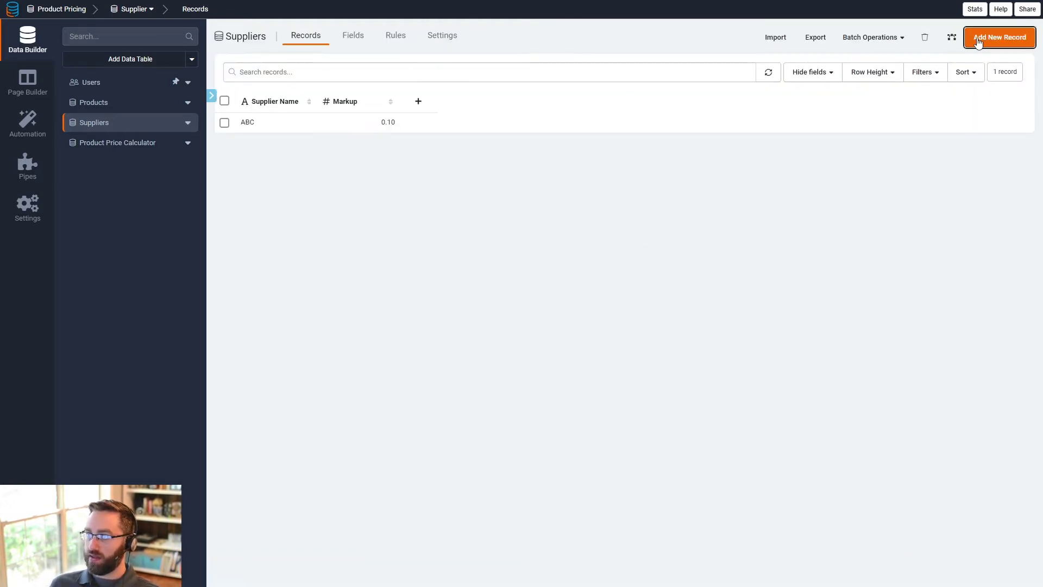
# - Add a second Suppliers record named XYZ with a markup of .20
pyautogui.click(981, 38)
pyautogui.write('X')
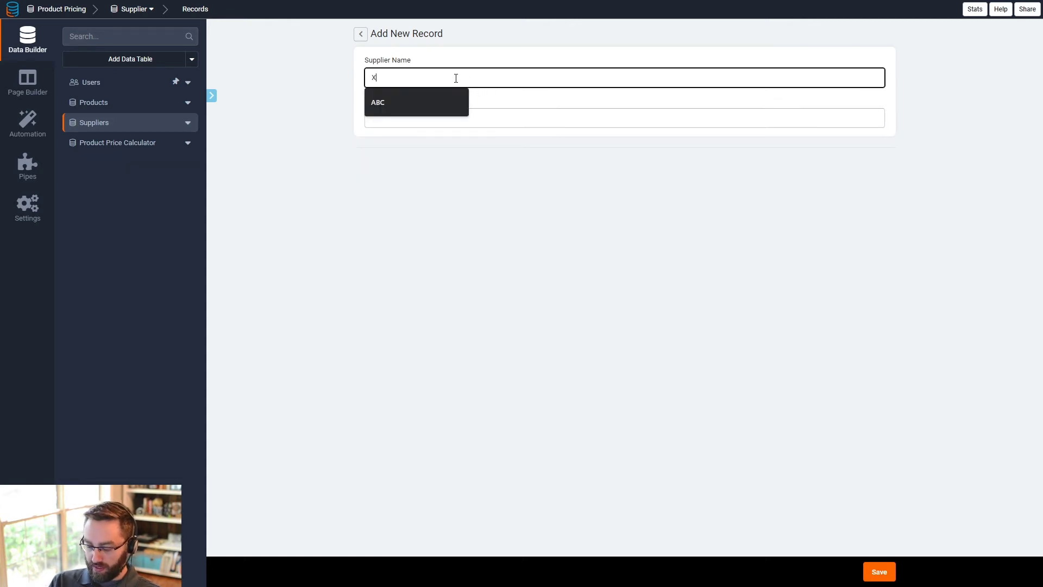
pyautogui.write('YZ')
pyautogui.press('Tab')
pyautogui.write('.20')
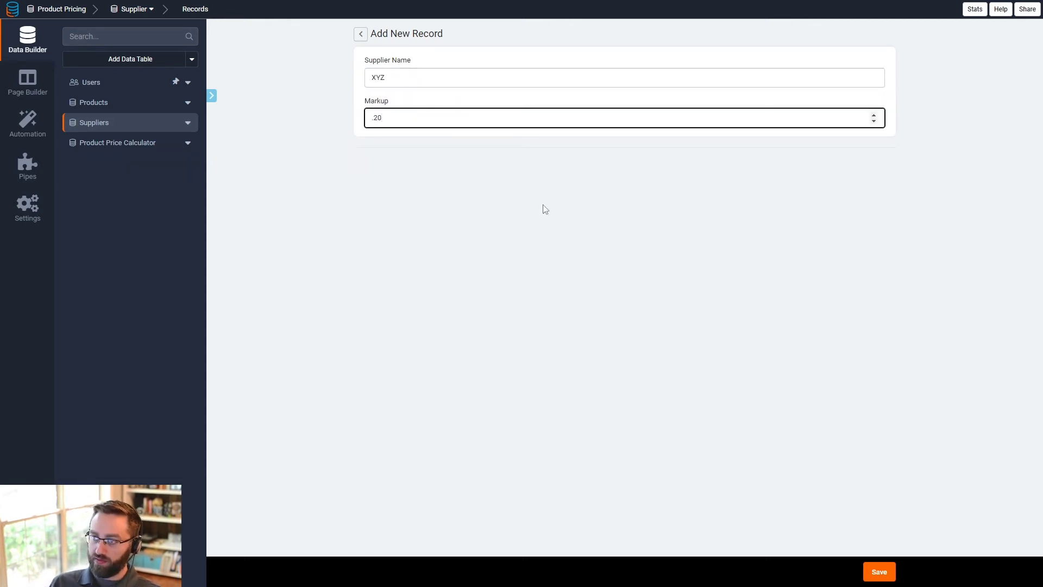
pyautogui.click(870, 571)
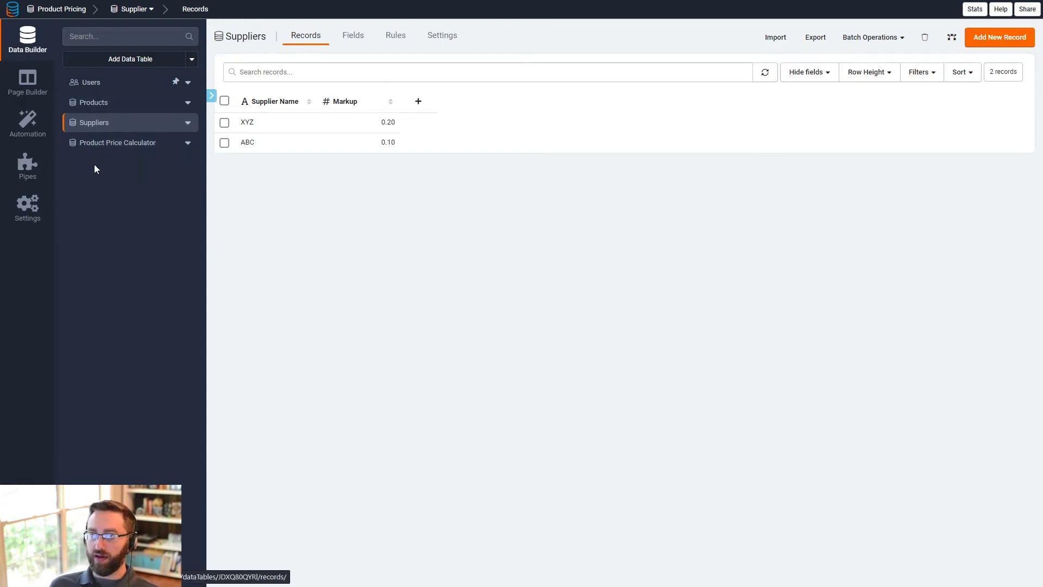
# - Create a Maximum equation field named Markup in Product Price Calculator, drawing from the Supplier table
pyautogui.click(116, 144)
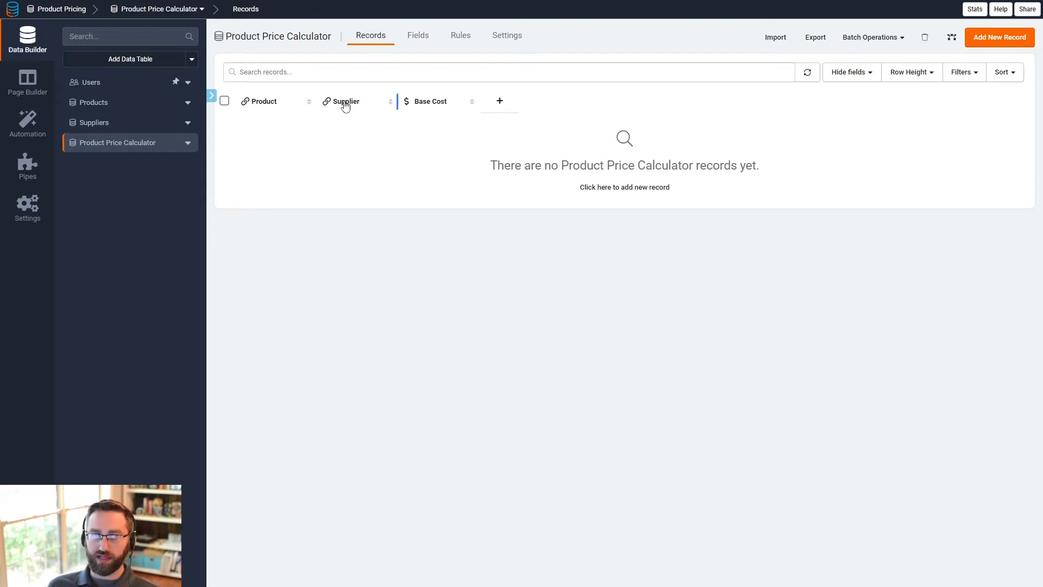
pyautogui.click(421, 41)
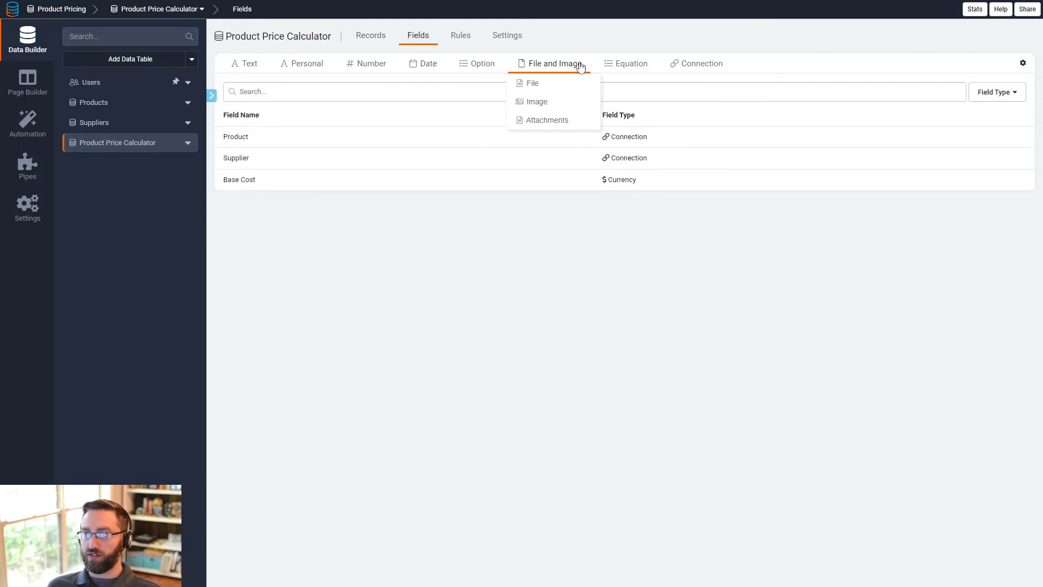
pyautogui.moveTo(625, 64)
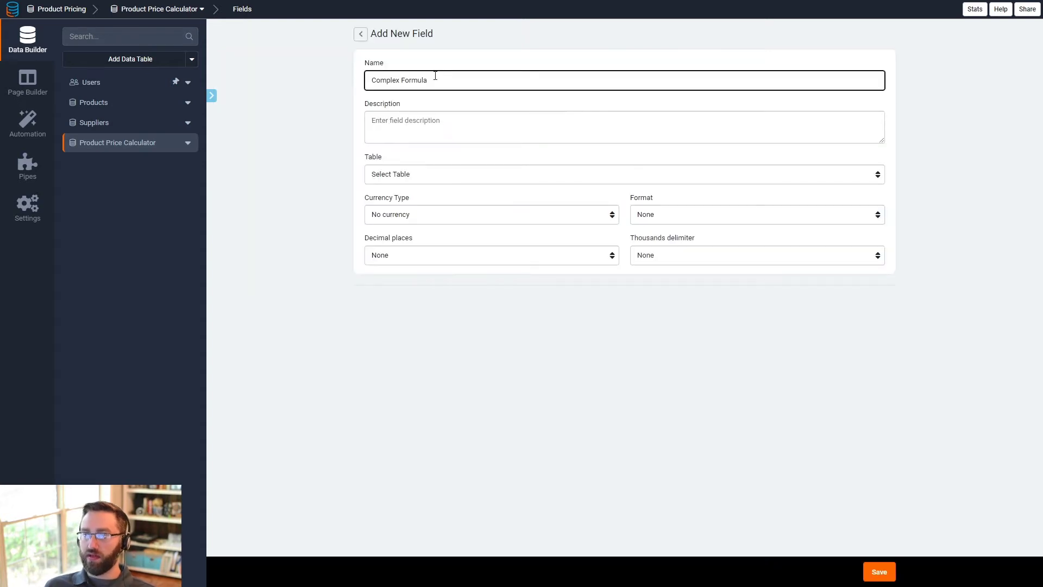
pyautogui.moveTo(436, 77); pyautogui.dragTo(367, 76)
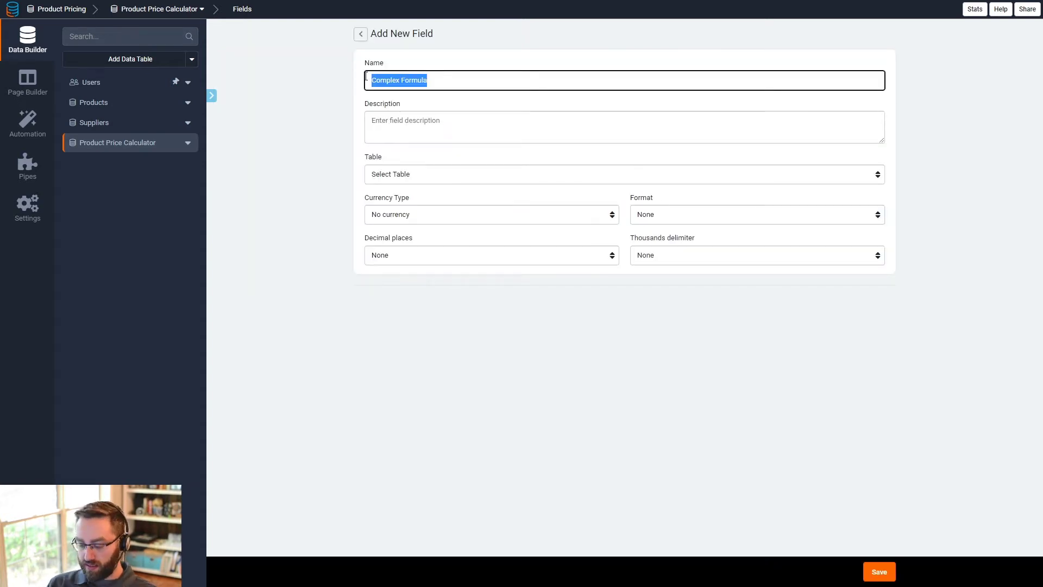
pyautogui.write('Markup')
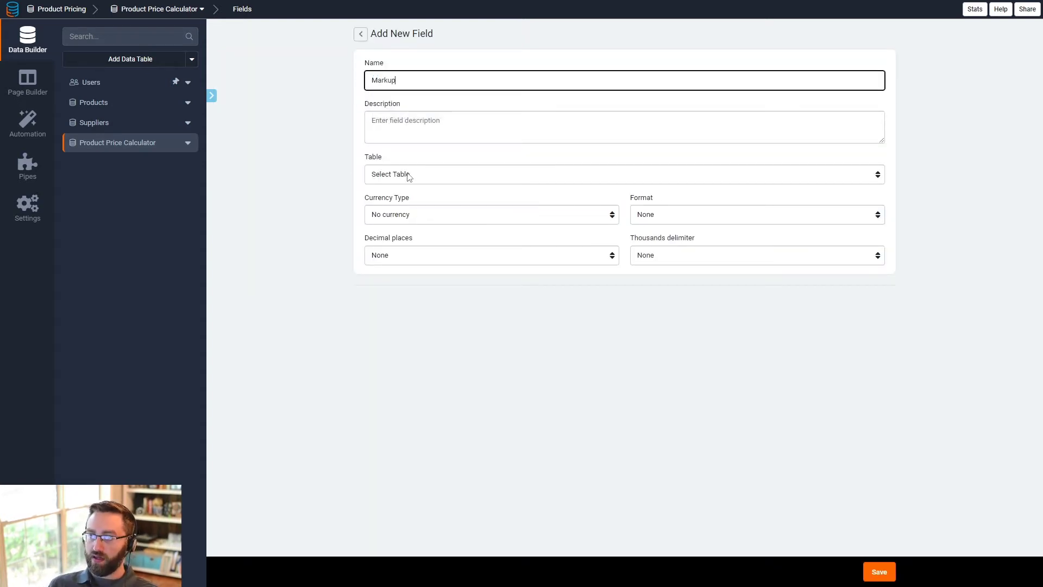
pyautogui.click(408, 175)
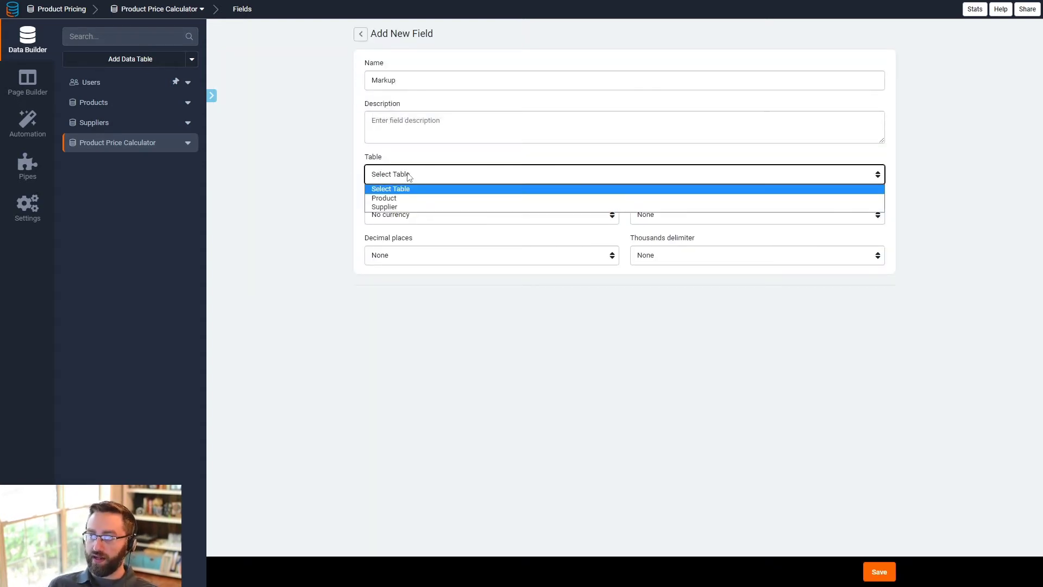
pyautogui.click(383, 207)
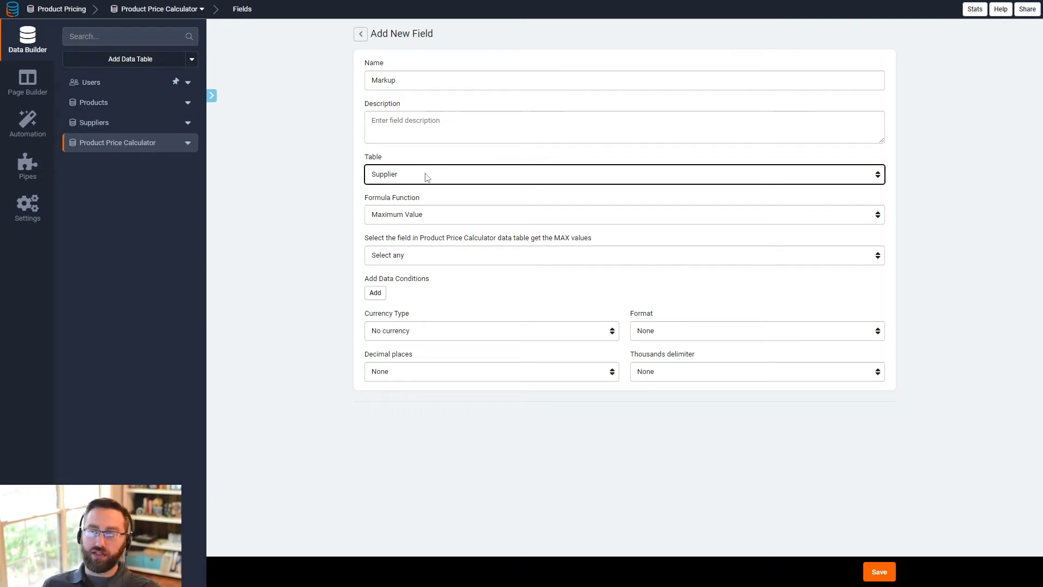
# - Set the field to the maximum of the supplier's Markup with 2 decimal places and save it
pyautogui.click(409, 216)
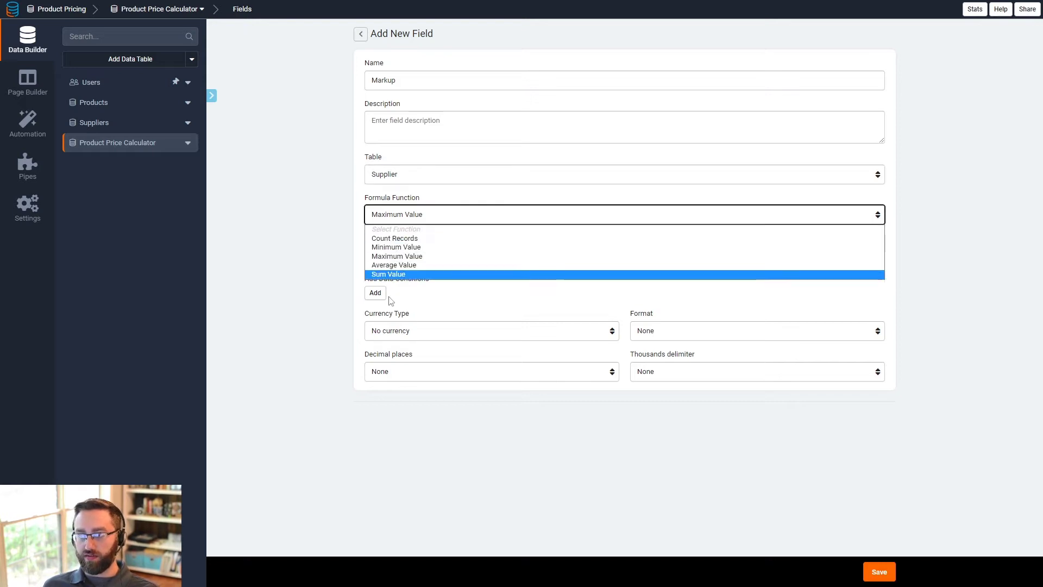
pyautogui.click(409, 257)
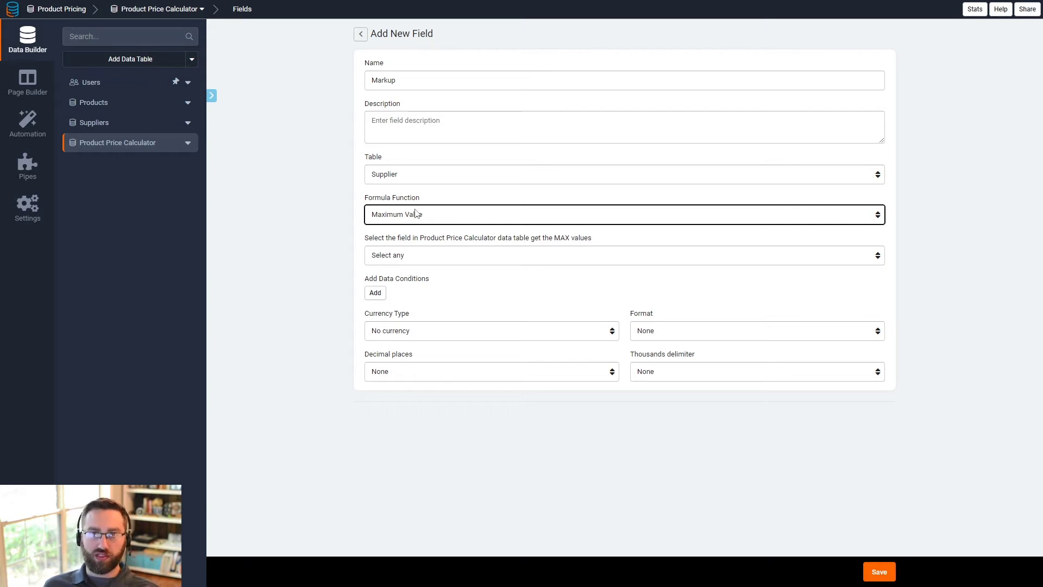
pyautogui.click(408, 255)
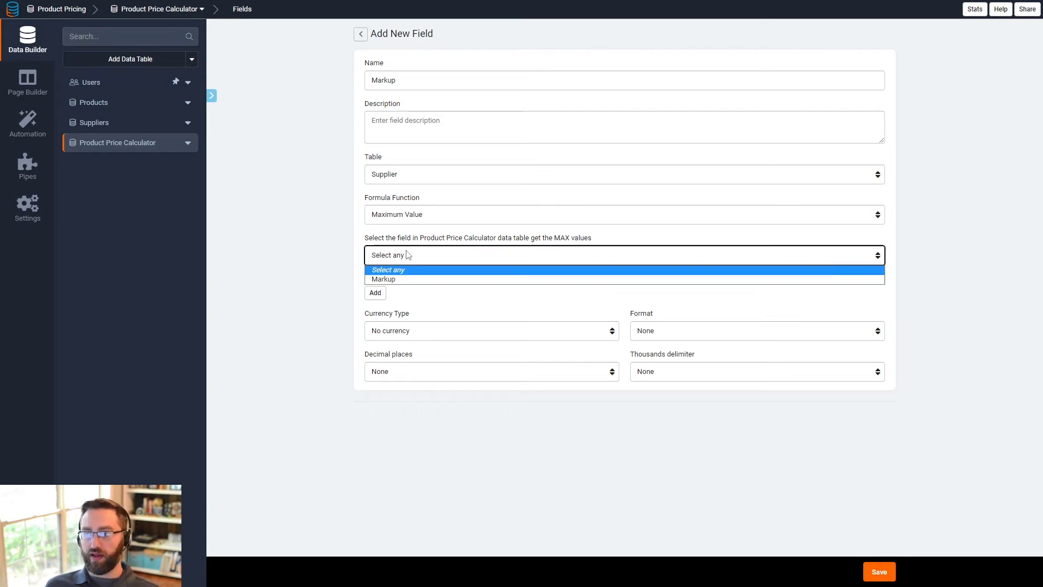
pyautogui.click(402, 280)
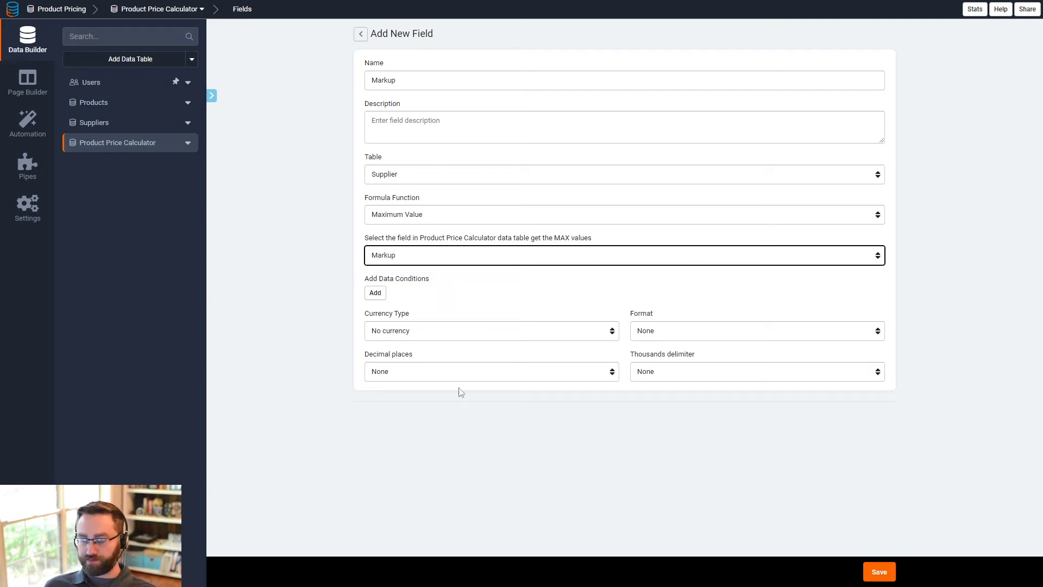
pyautogui.click(389, 372)
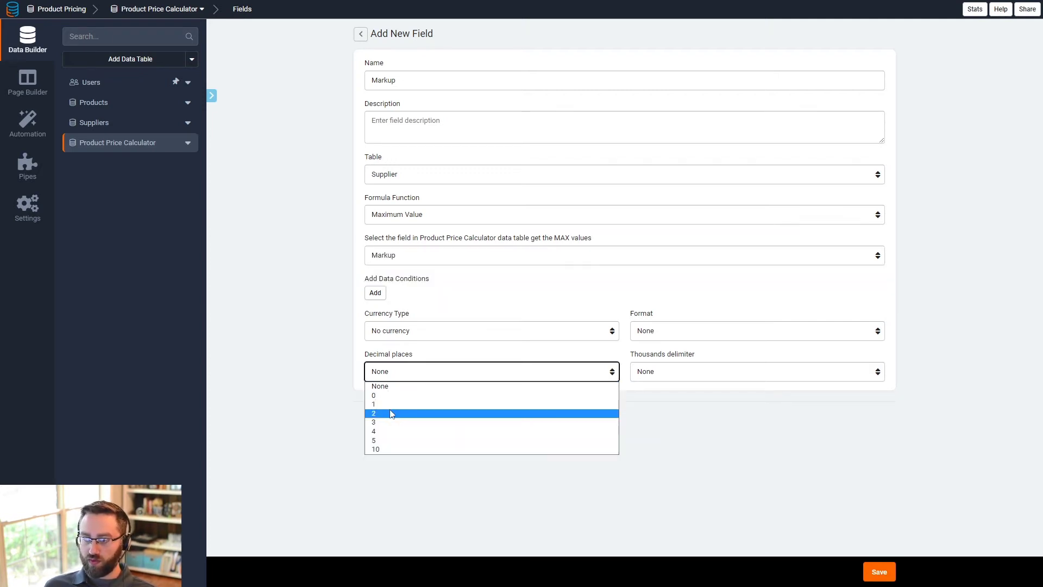
pyautogui.click(398, 415)
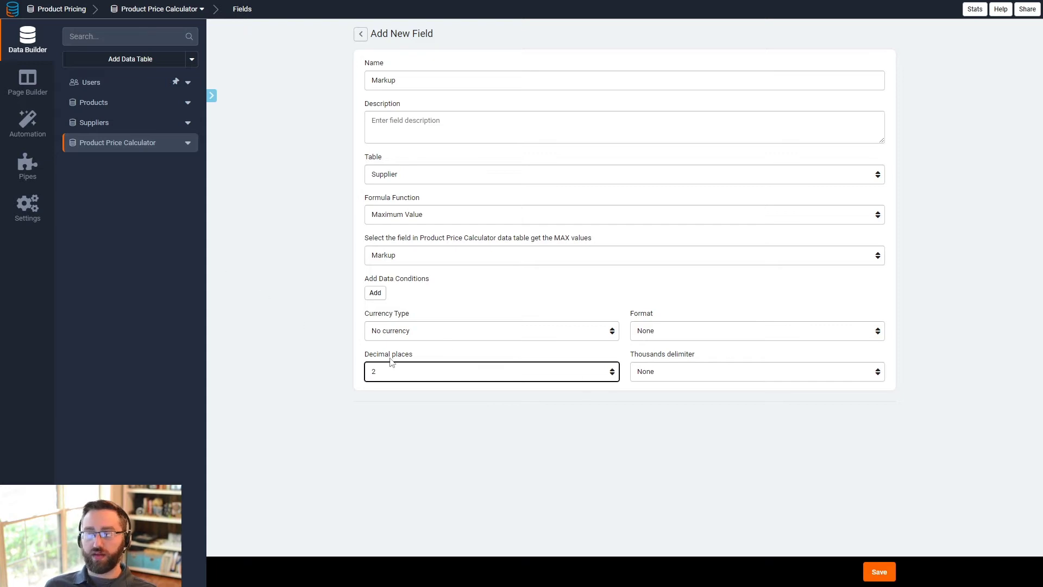
pyautogui.click(877, 572)
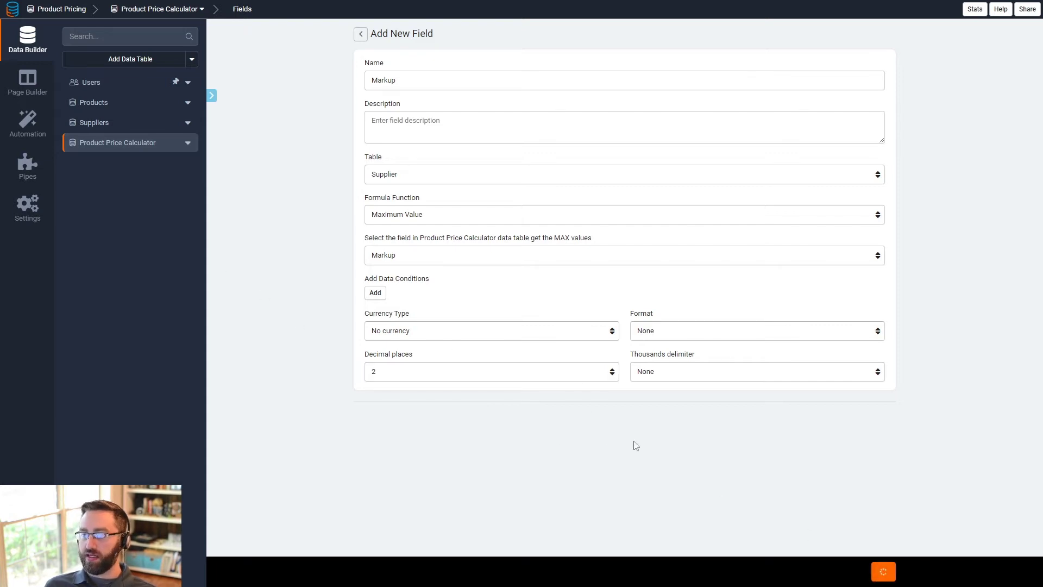
# - Add a Product Price Calculator record with supplier ABC selected
pyautogui.click(371, 35)
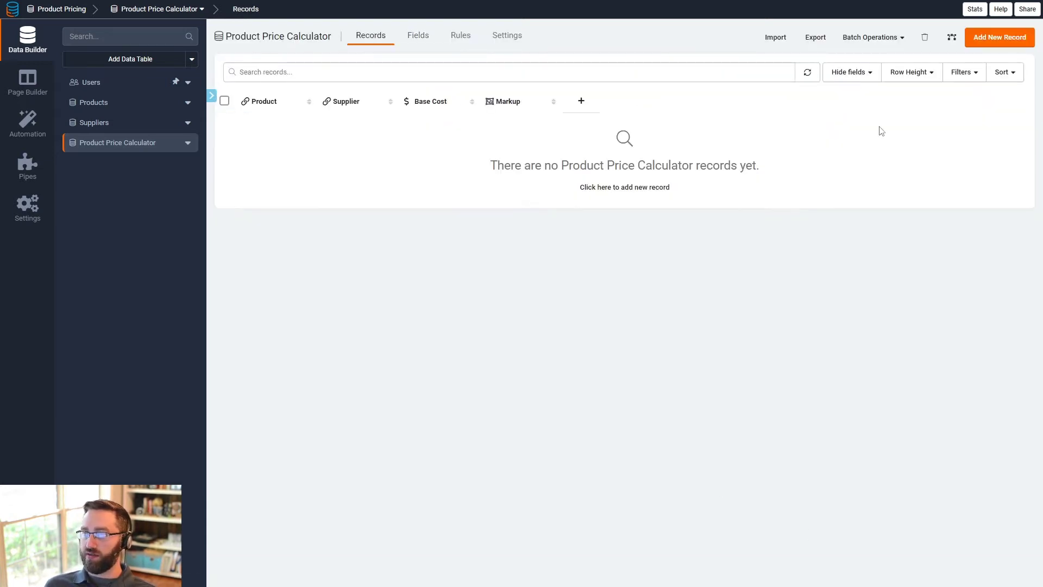
pyautogui.click(983, 39)
pyautogui.click(426, 114)
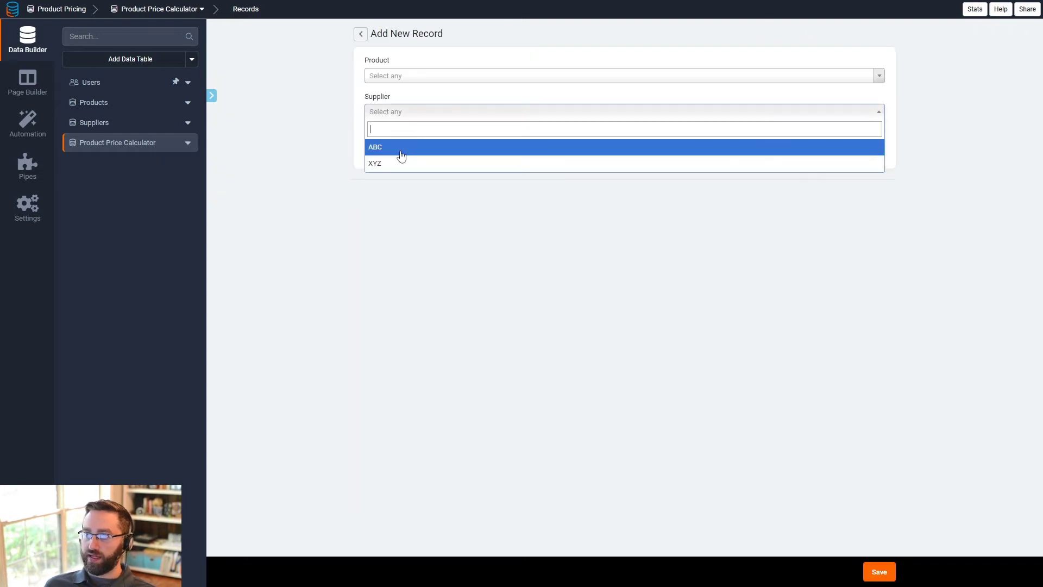
pyautogui.click(403, 147)
pyautogui.click(875, 578)
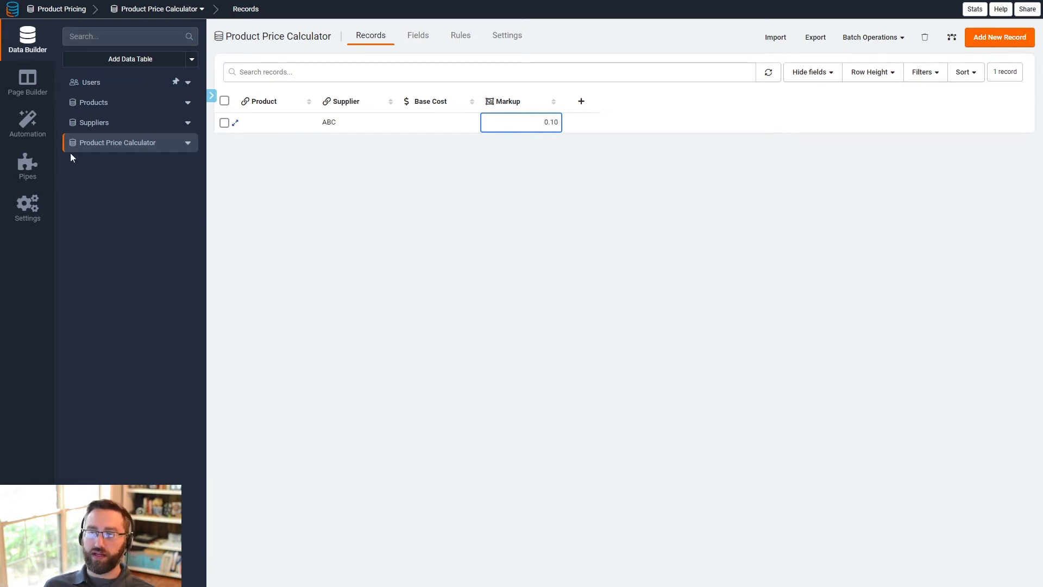
# - Change supplier ABC's markup to 0.15 and check the calculator record's Markup value
pyautogui.click(78, 123)
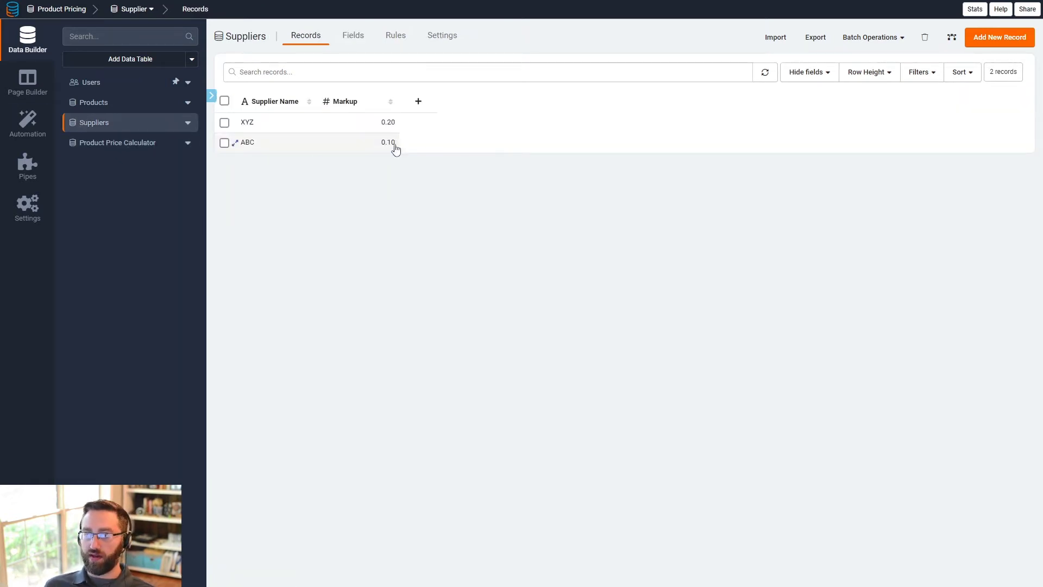
pyautogui.click(388, 142)
pyautogui.click(393, 142)
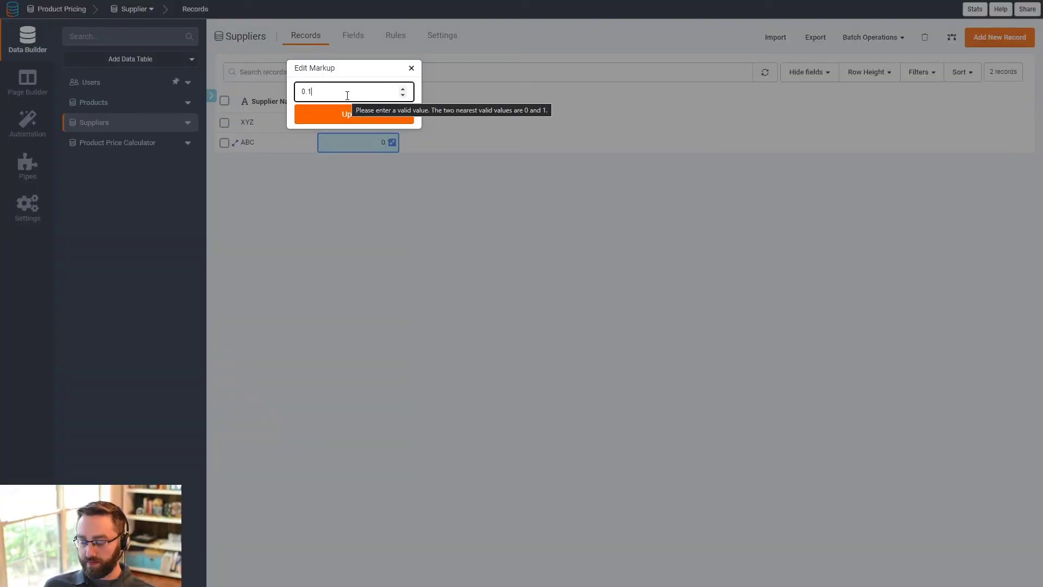
pyautogui.write('5')
pyautogui.click(349, 120)
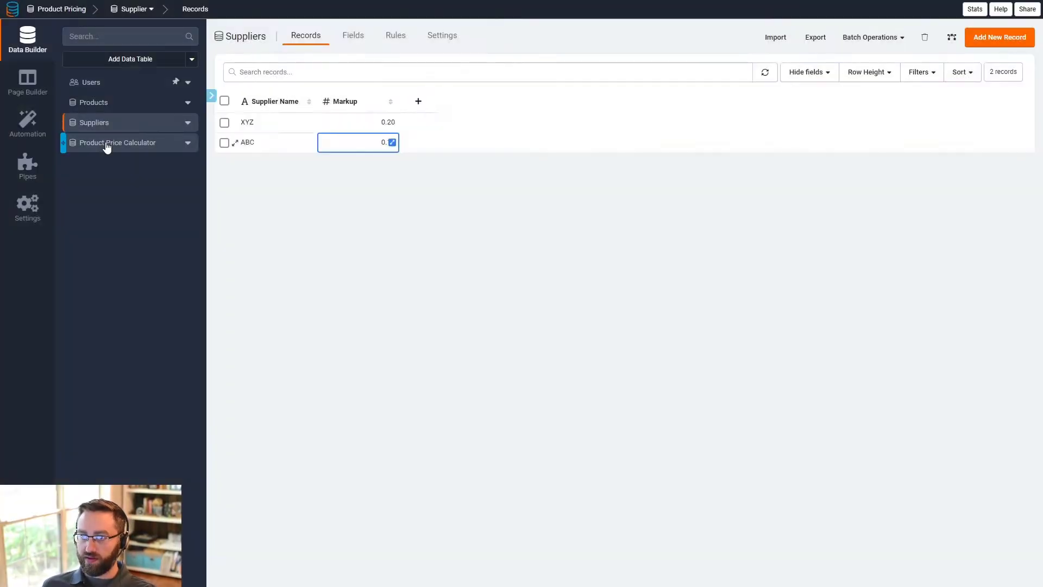
pyautogui.click(107, 144)
pyautogui.click(548, 124)
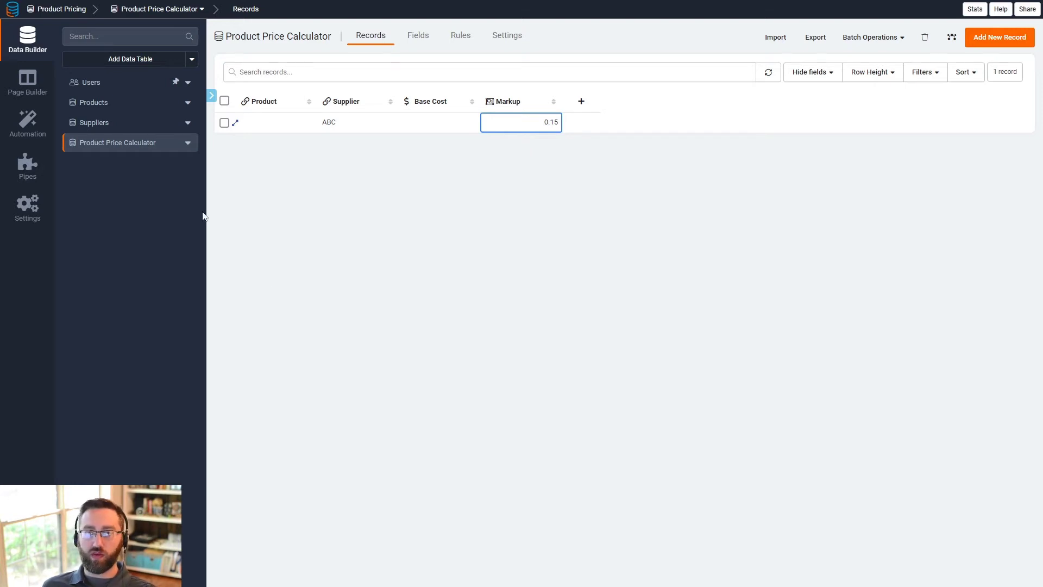
# - Set supplier ABC's markup back to 0.10 and return to the Product Price Calculator records
pyautogui.click(128, 123)
pyautogui.click(387, 142)
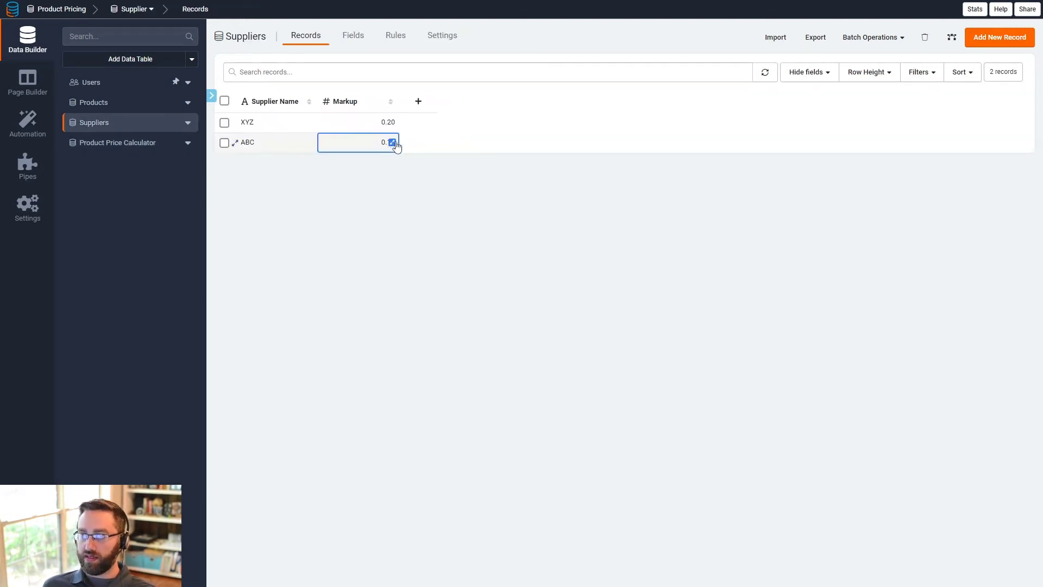
pyautogui.click(393, 143)
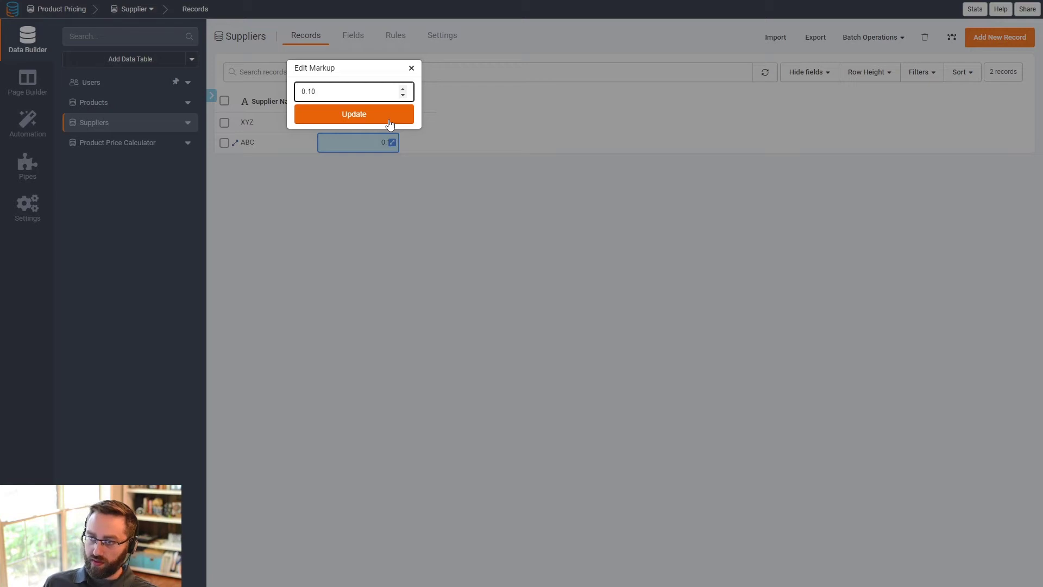
pyautogui.click(390, 120)
pyautogui.click(129, 145)
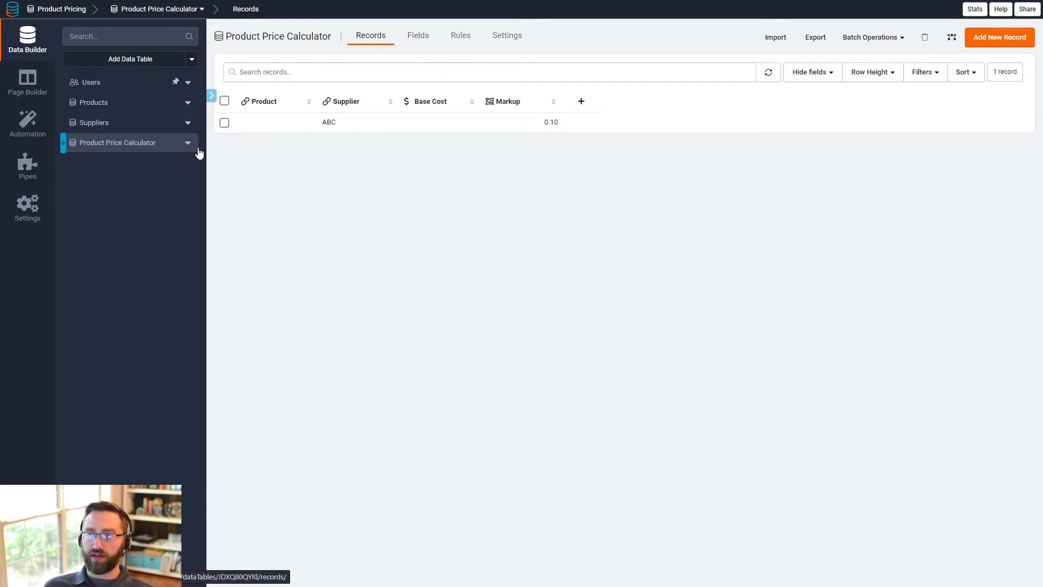
# - Add a Number field named "Markup (static)" with 2 decimal places to the Product Price Calculator table
pyautogui.click(415, 38)
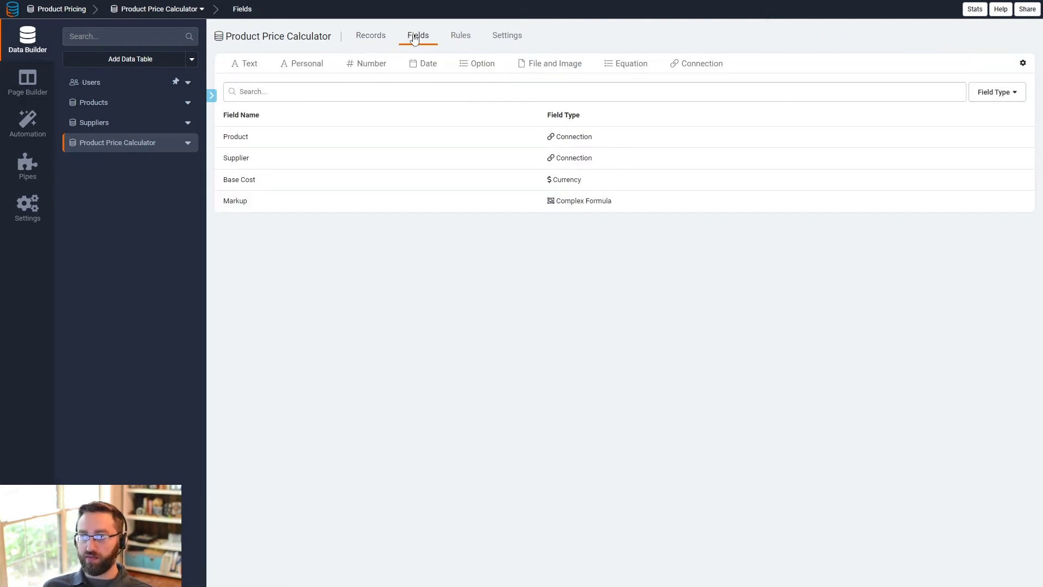
pyautogui.click(370, 63)
pyautogui.click(360, 81)
pyautogui.click(400, 81)
pyautogui.moveTo(400, 80); pyautogui.dragTo(351, 83)
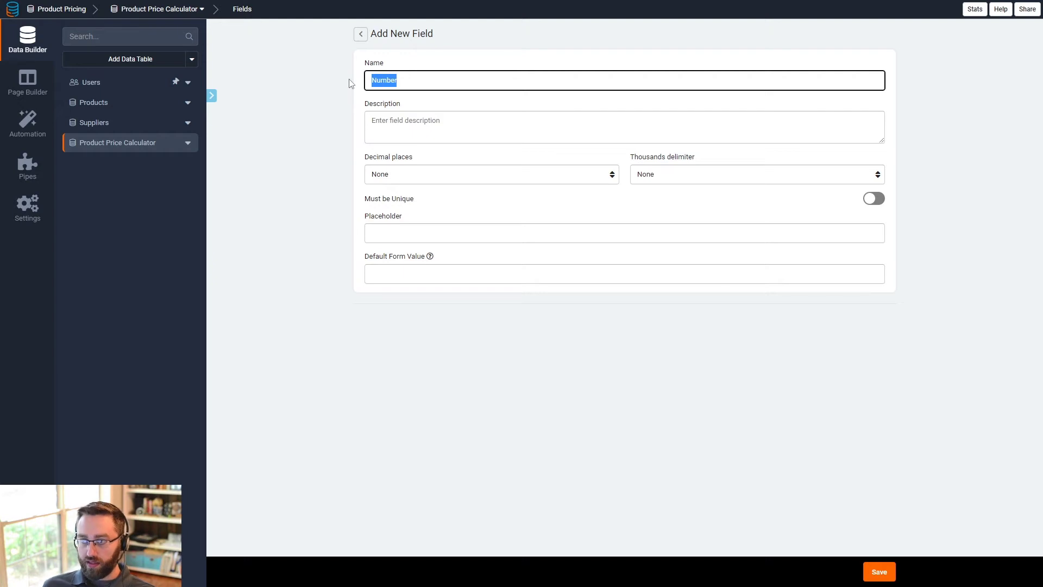
pyautogui.write('Markup (static')
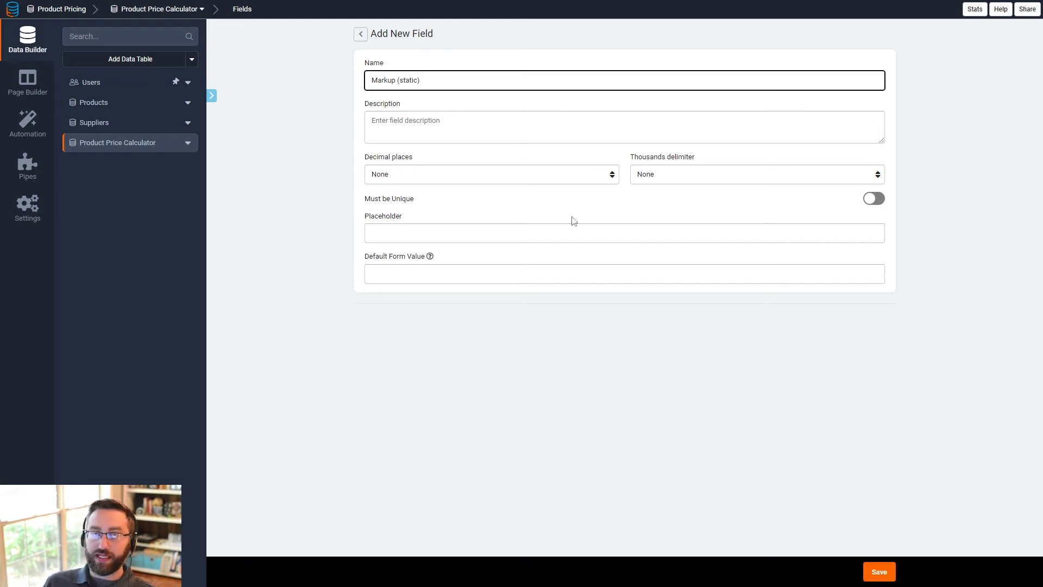
pyautogui.click(433, 175)
pyautogui.click(408, 216)
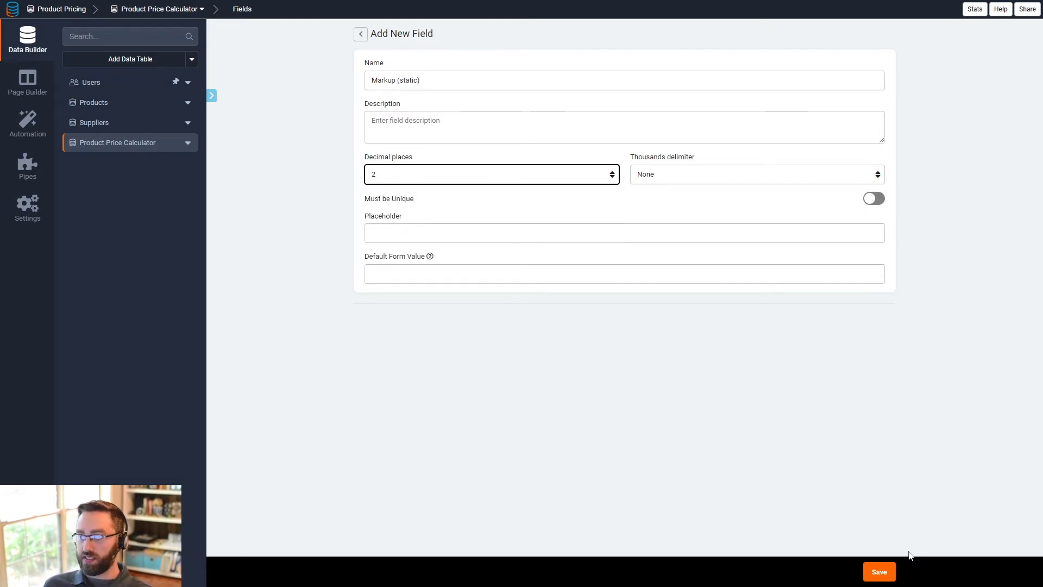
pyautogui.click(883, 570)
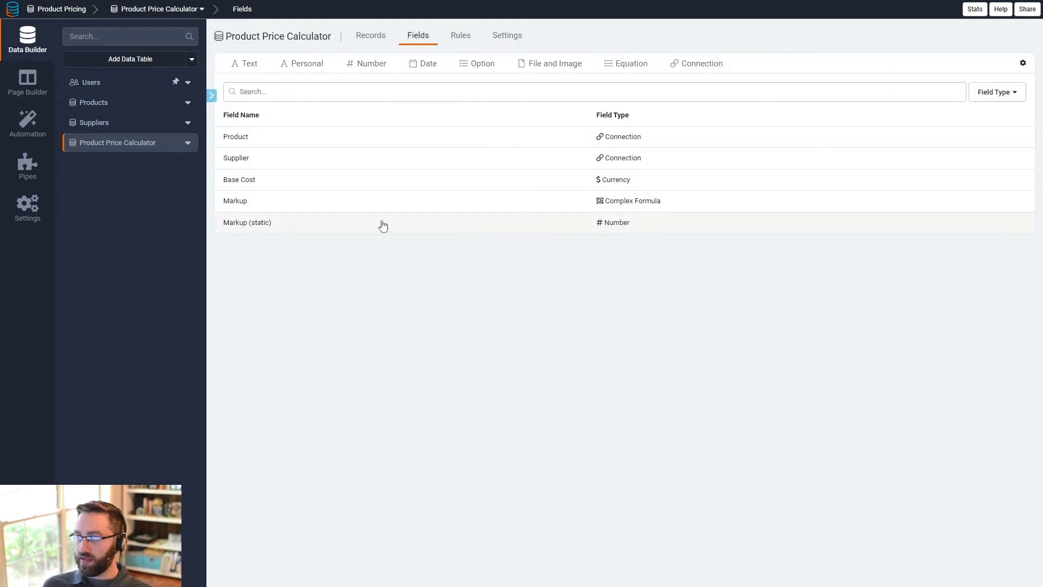
# - Create a table rule that, after a record is created, sets Markup (static) to the connected supplier's Markup value
pyautogui.click(462, 38)
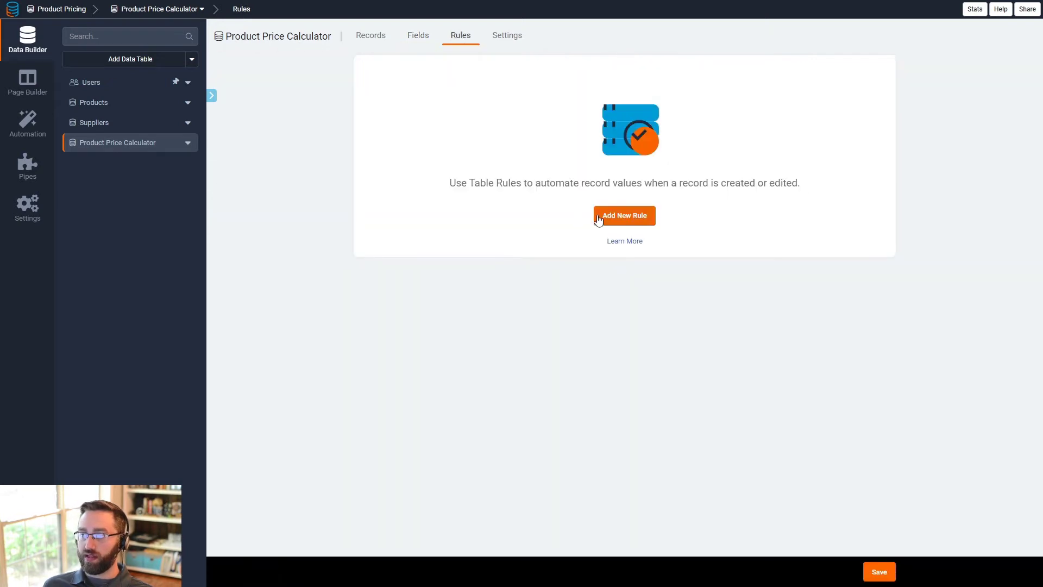
pyautogui.click(599, 216)
pyautogui.click(435, 126)
pyautogui.click(436, 140)
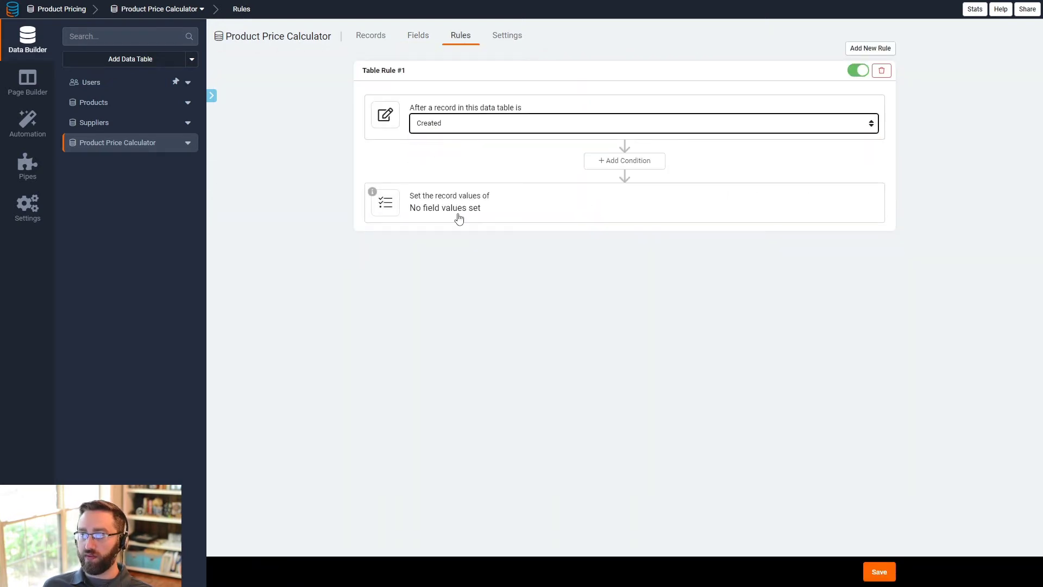
pyautogui.click(459, 210)
pyautogui.click(433, 254)
pyautogui.click(411, 303)
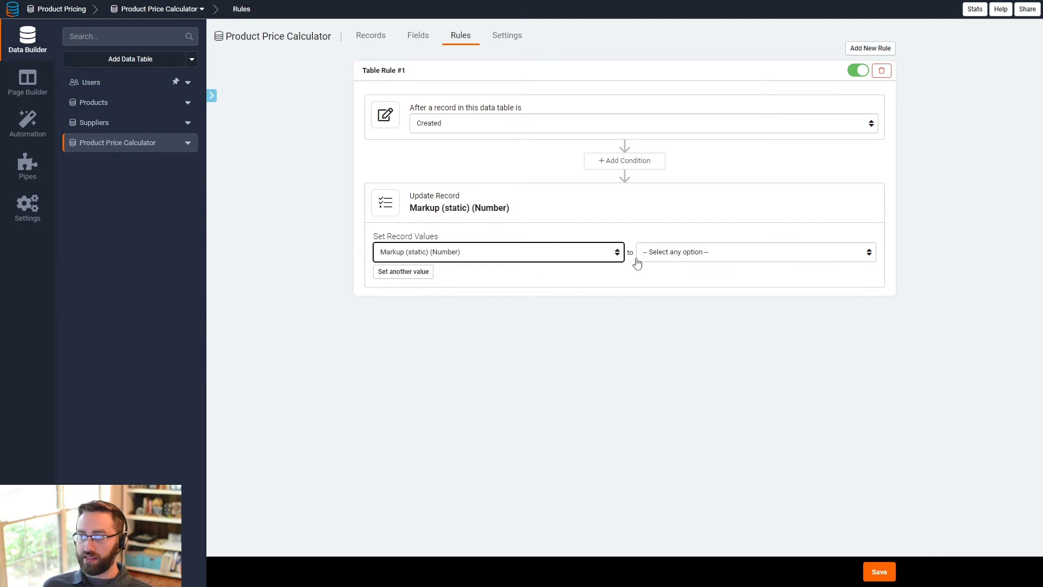
pyautogui.click(681, 258)
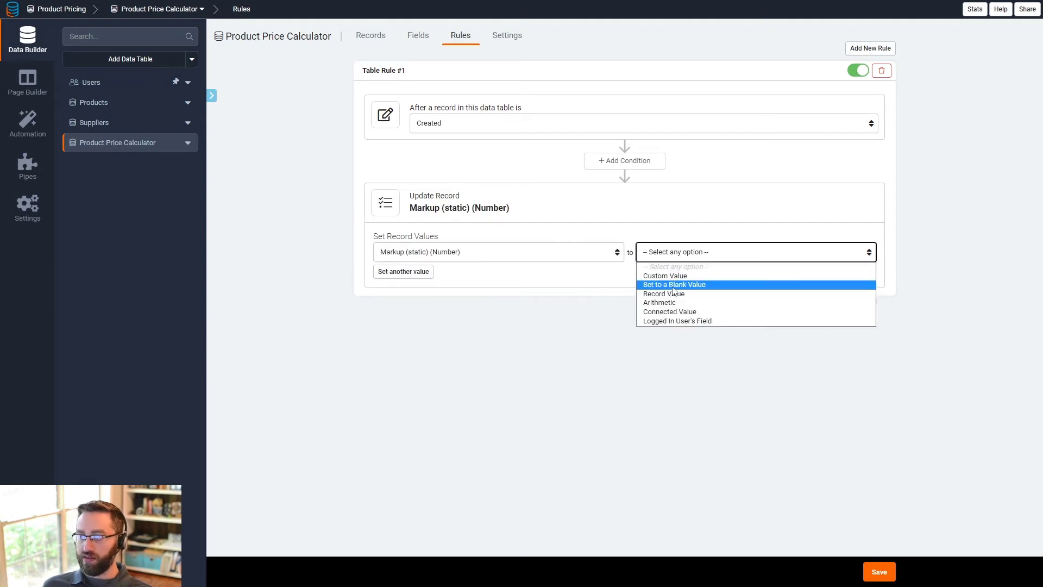
pyautogui.click(669, 308)
pyautogui.click(767, 247)
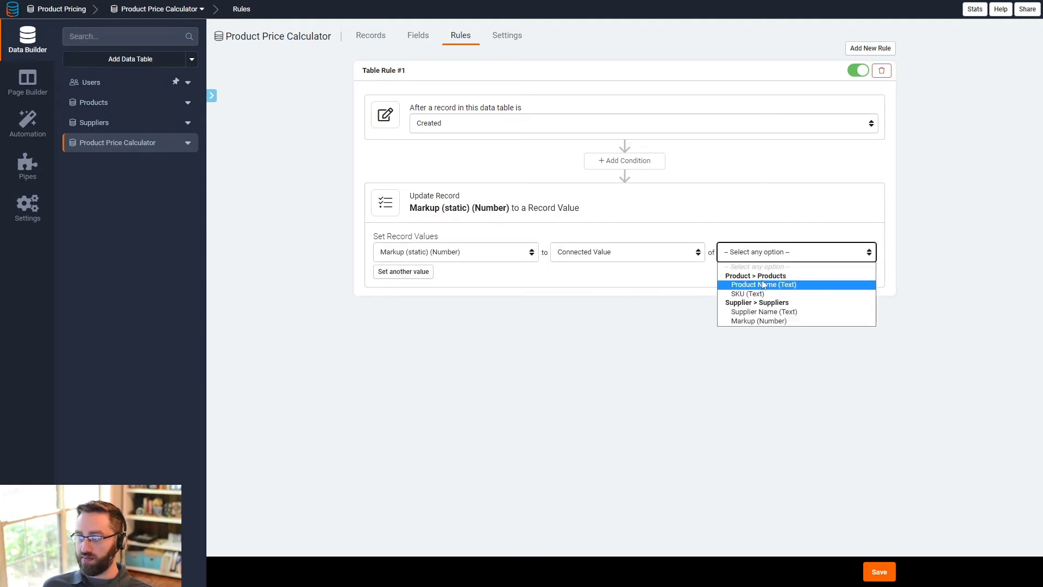
pyautogui.click(755, 322)
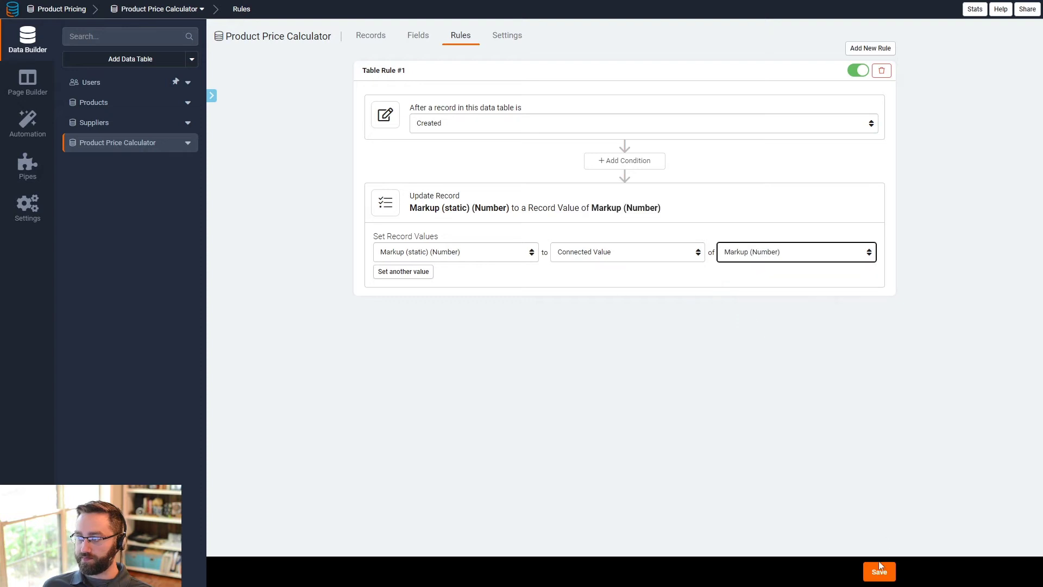
pyautogui.click(385, 47)
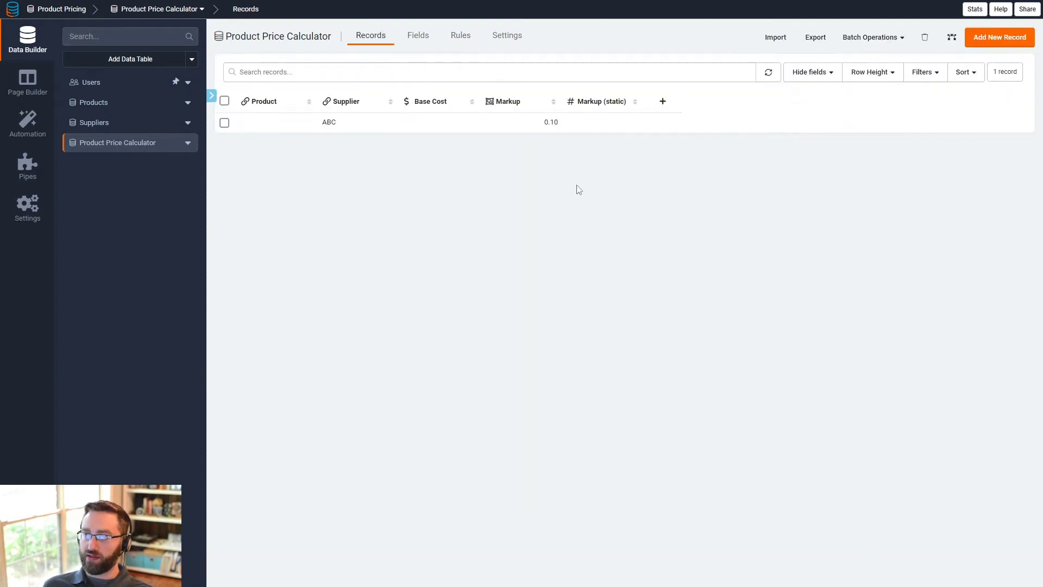
# - Add a new Product Price Calculator record with supplier ABC selected
pyautogui.click(1000, 36)
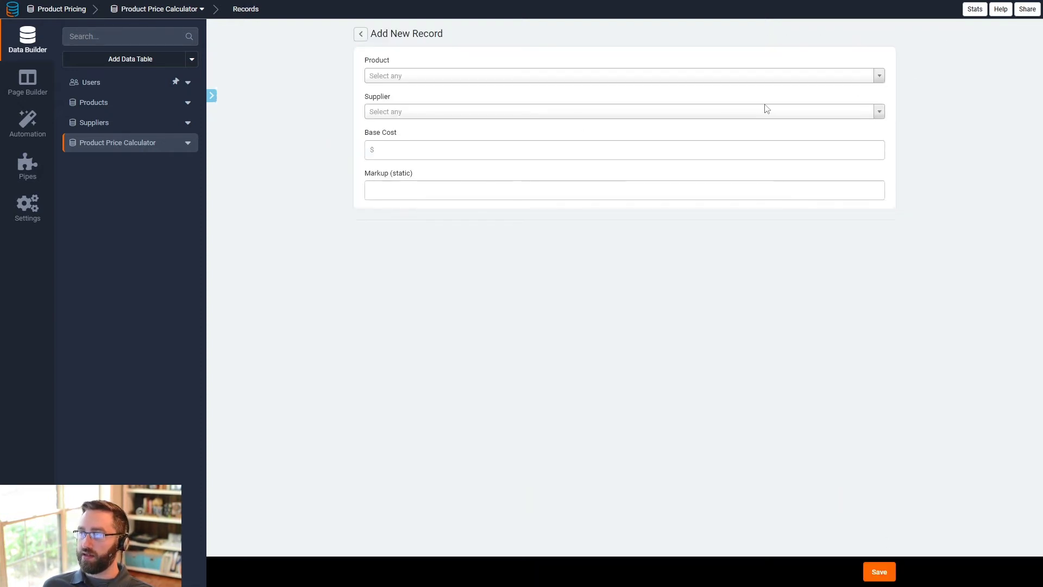
pyautogui.click(426, 79)
pyautogui.click(417, 76)
pyautogui.click(399, 113)
pyautogui.click(396, 153)
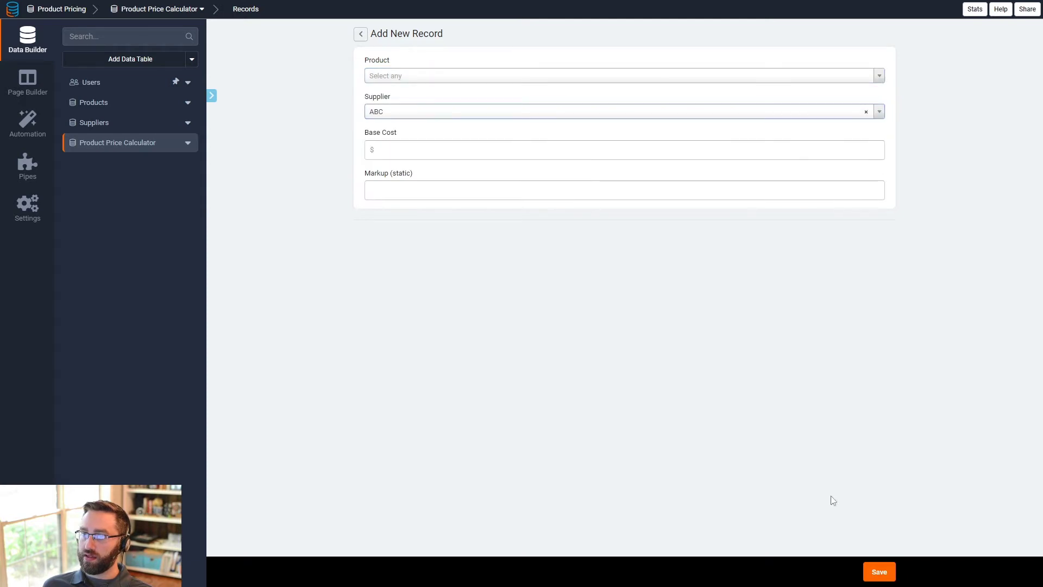
pyautogui.click(878, 572)
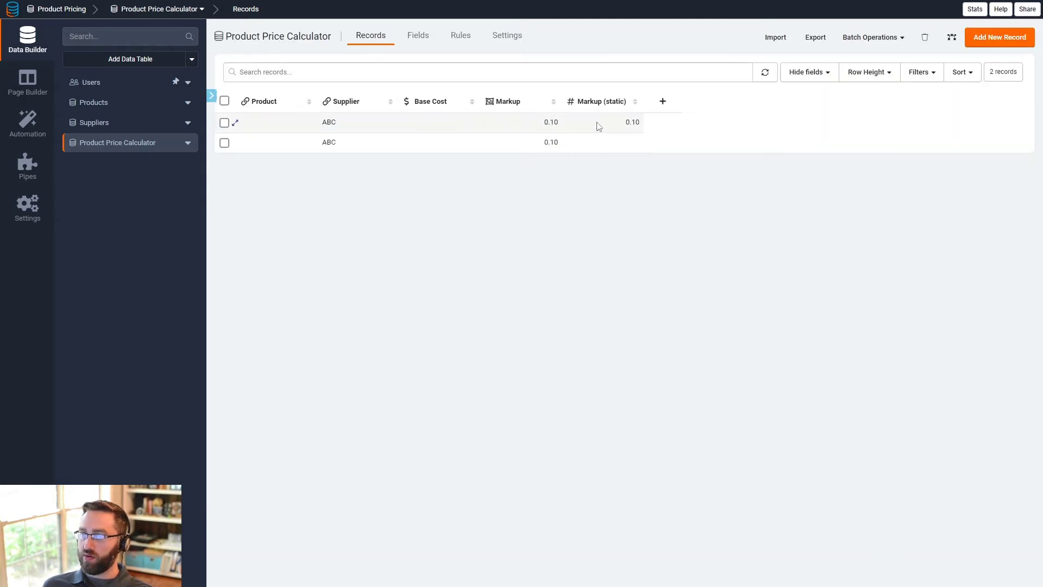
# - Change supplier ABC's markup to 0.15, then compare the calculator records' Markup and Markup (static) values
pyautogui.click(598, 123)
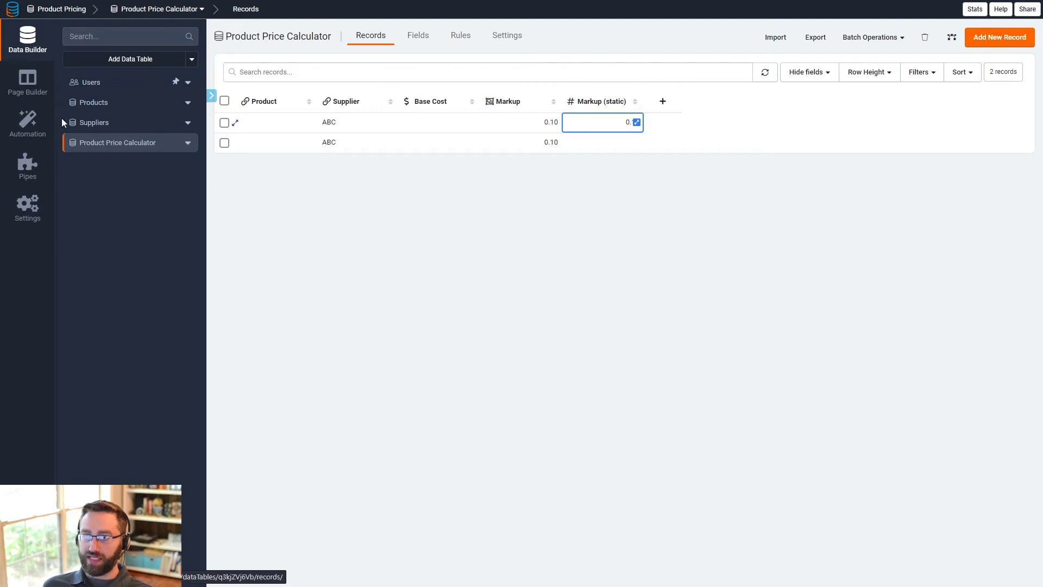
pyautogui.click(82, 122)
pyautogui.click(380, 143)
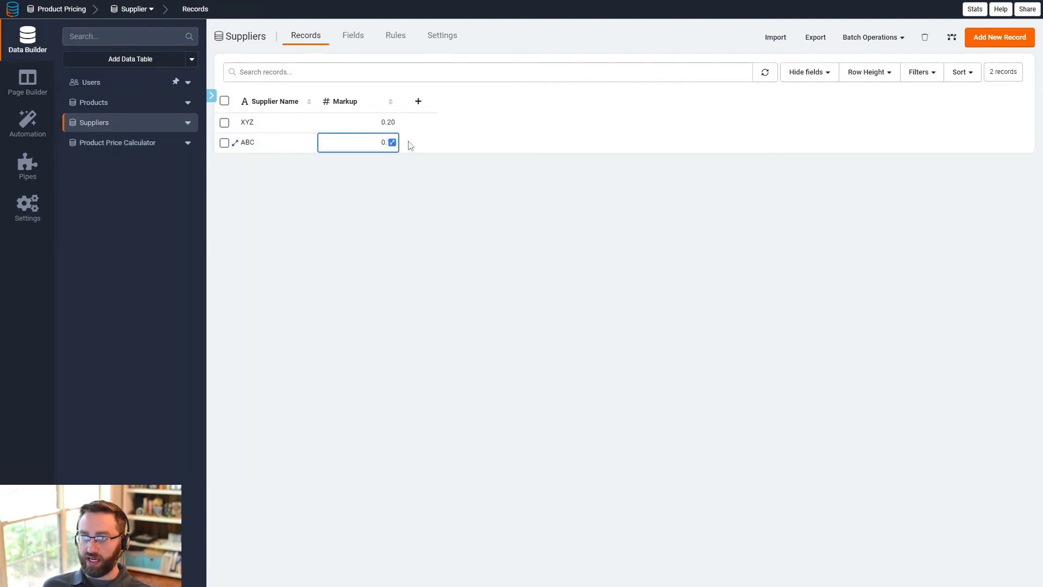
pyautogui.click(392, 142)
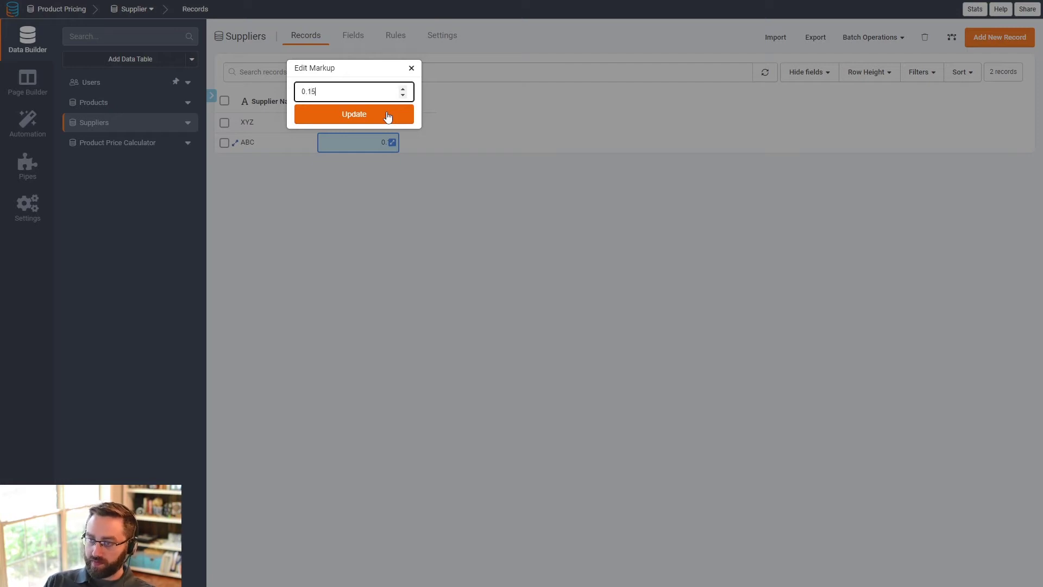
pyautogui.click(387, 116)
pyautogui.click(119, 144)
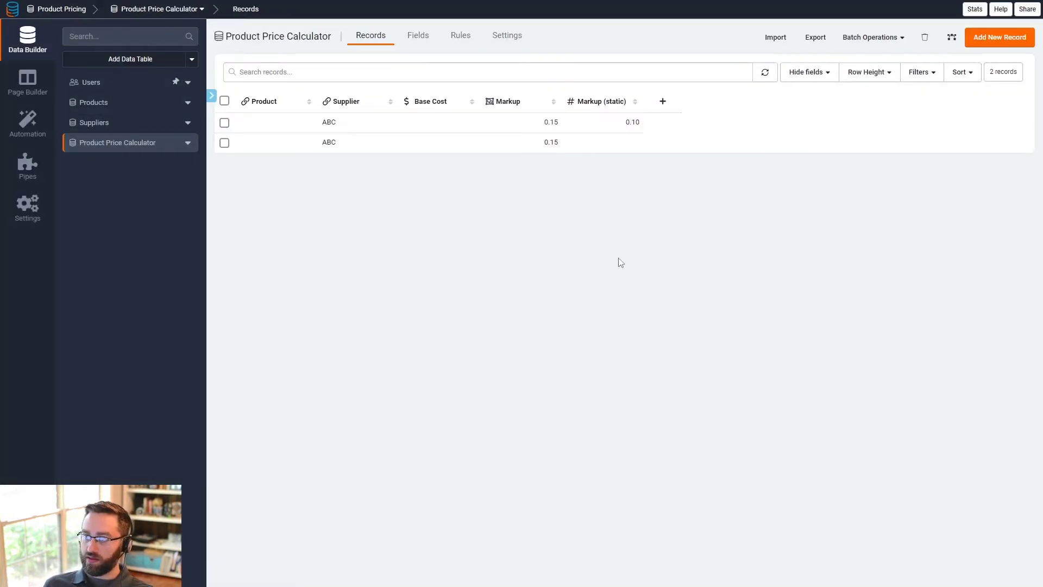
pyautogui.moveTo(622, 129); pyautogui.dragTo(655, 131)
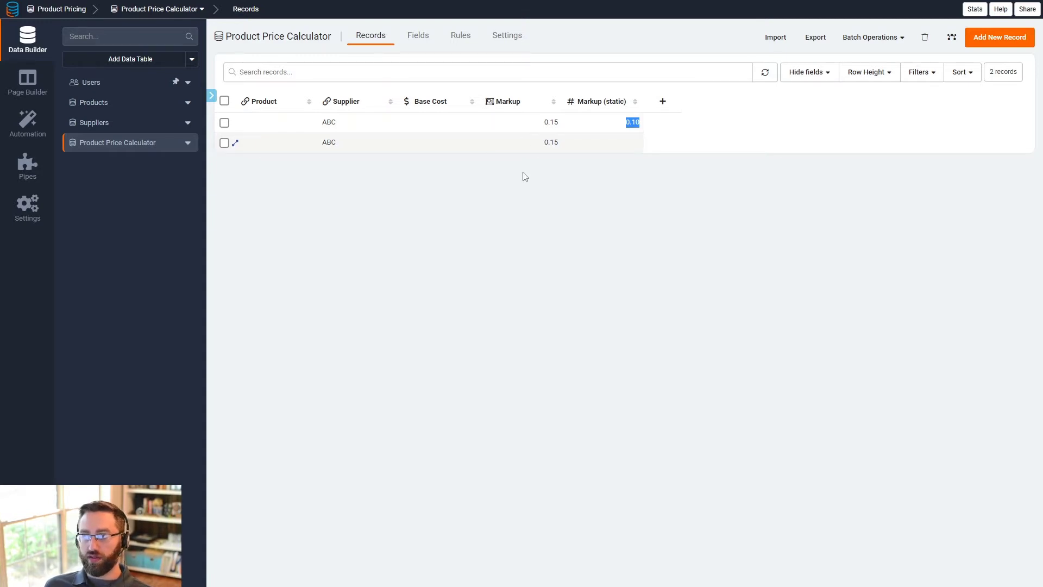
pyautogui.click(432, 247)
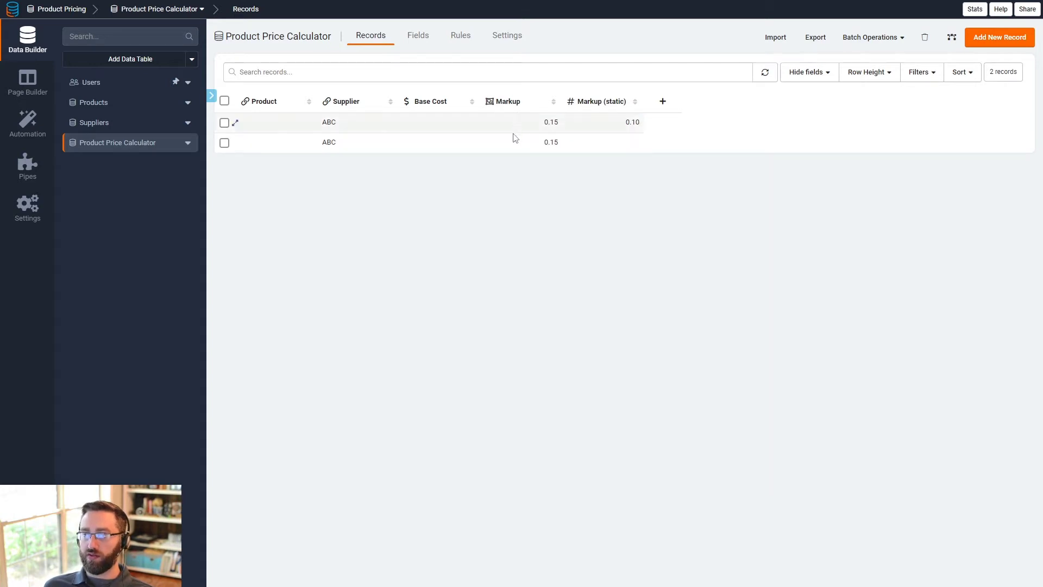
# - Delete the Markup (static) field from the Product Price Calculator table
pyautogui.click(610, 103)
pyautogui.click(376, 324)
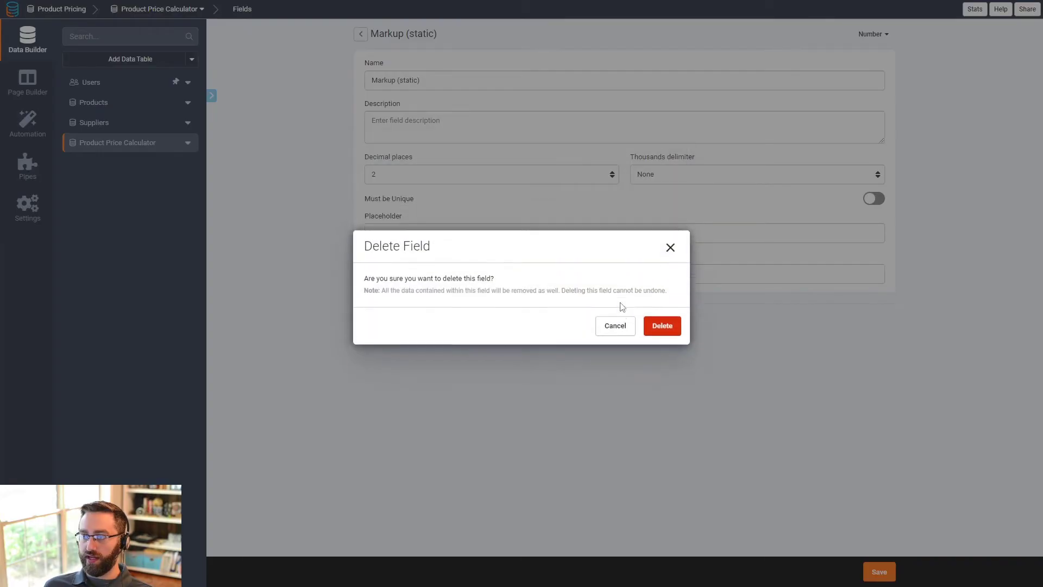
pyautogui.click(657, 326)
# - Delete the table rule and return to the Product Price Calculator records
pyautogui.click(468, 35)
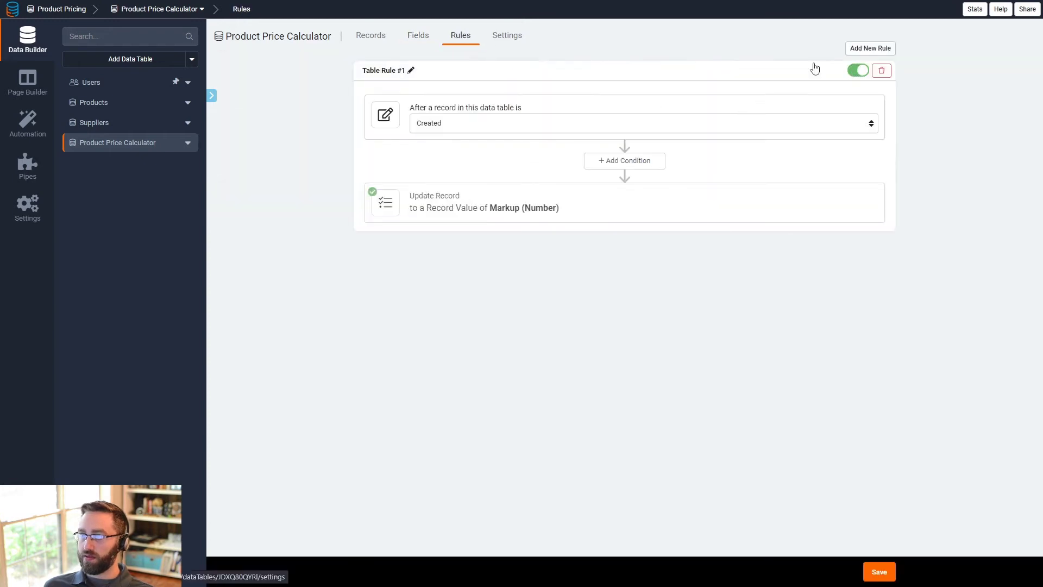
pyautogui.click(879, 71)
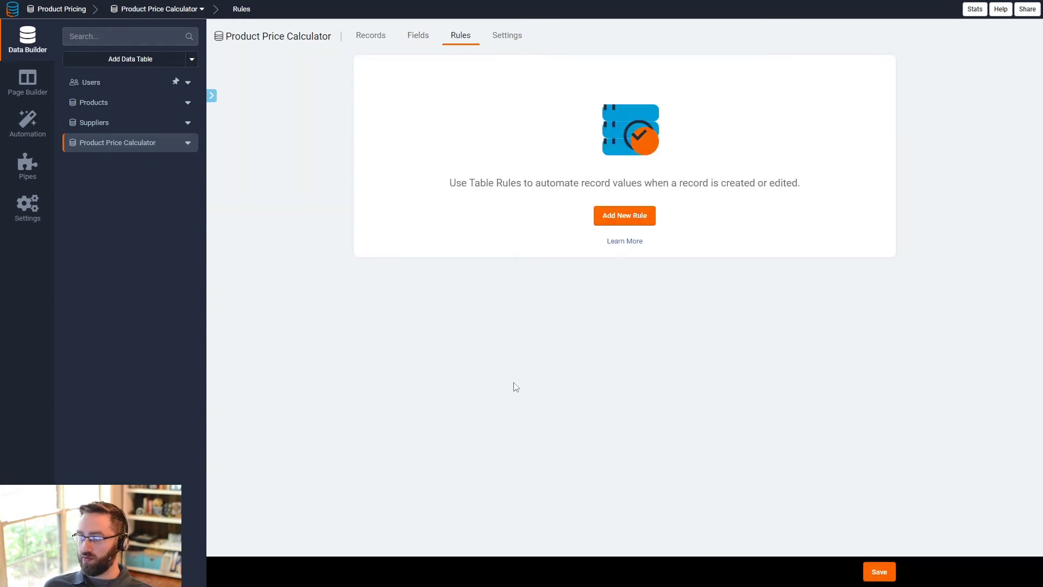
pyautogui.click(368, 35)
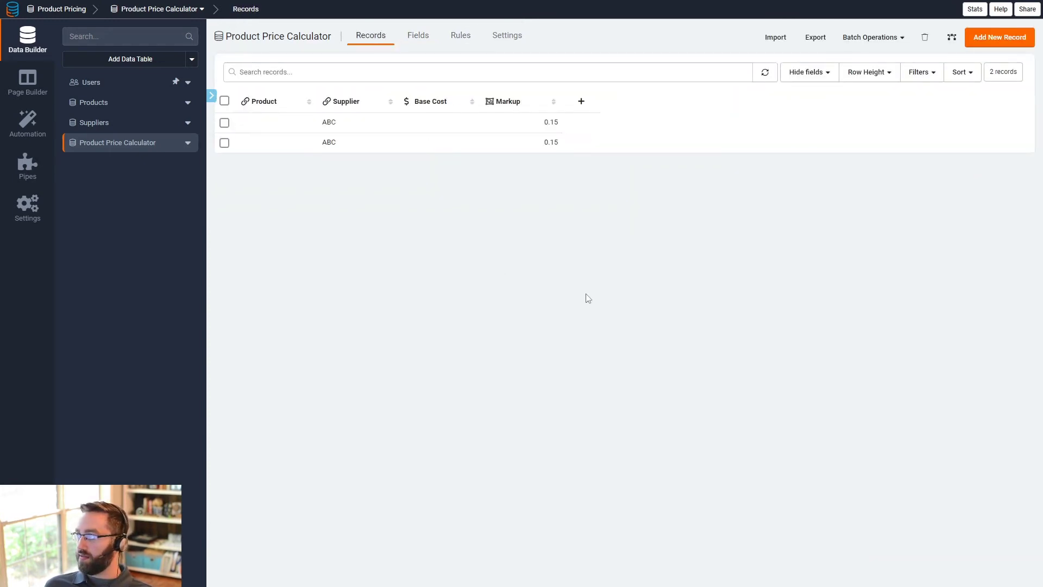
# - Add a Number Formula field to the Product Price Calculator table and name it "Total Cost"
pyautogui.click(426, 130)
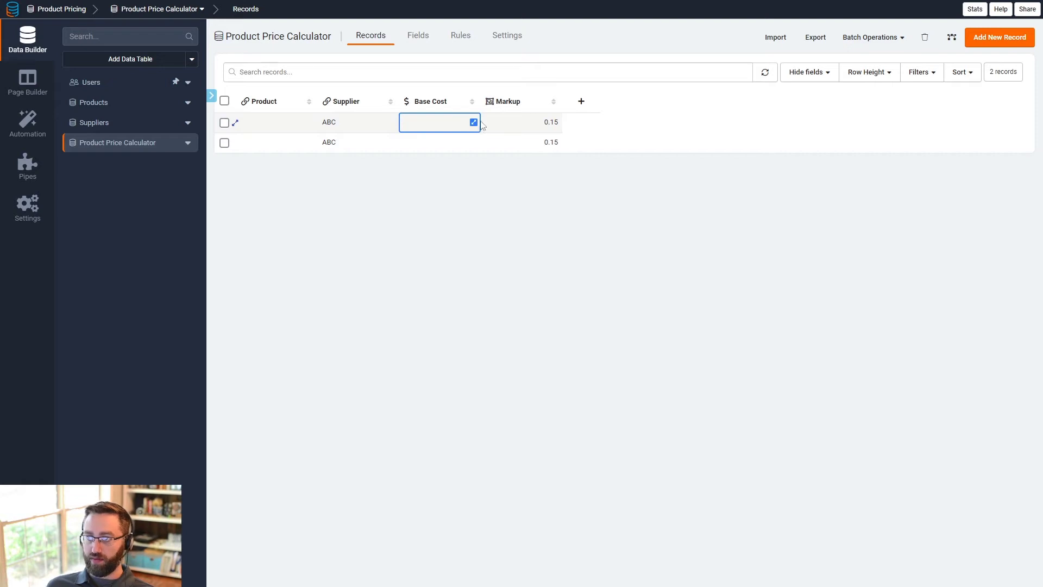
pyautogui.click(516, 128)
pyautogui.click(418, 35)
pyautogui.moveTo(610, 66)
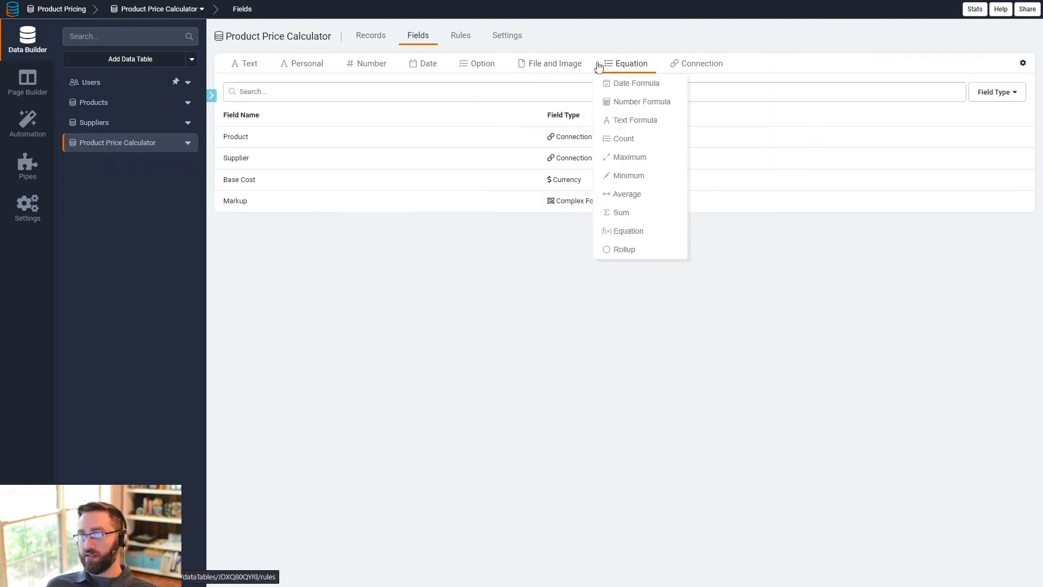
pyautogui.click(624, 103)
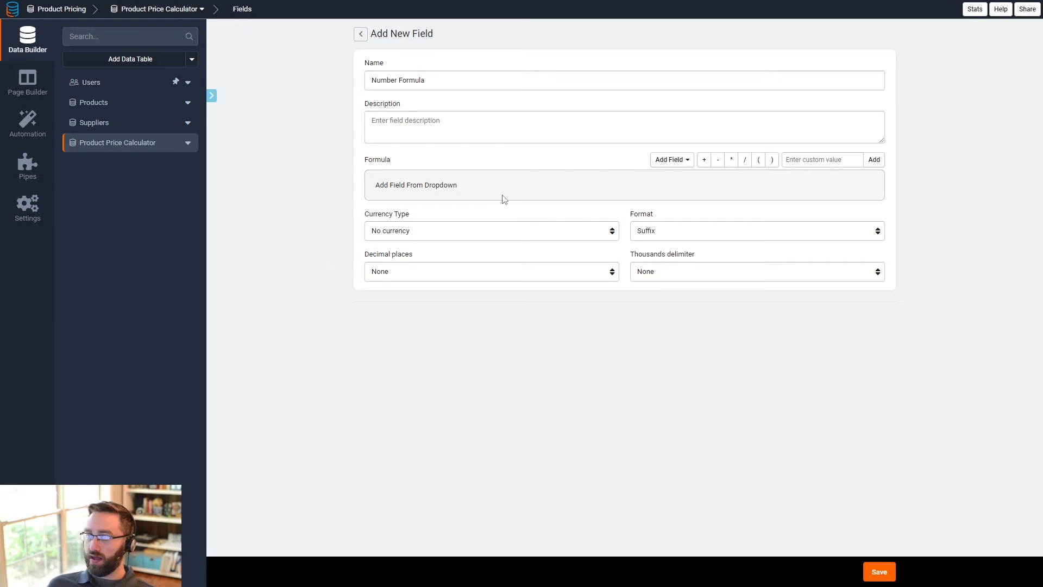
pyautogui.write('To')
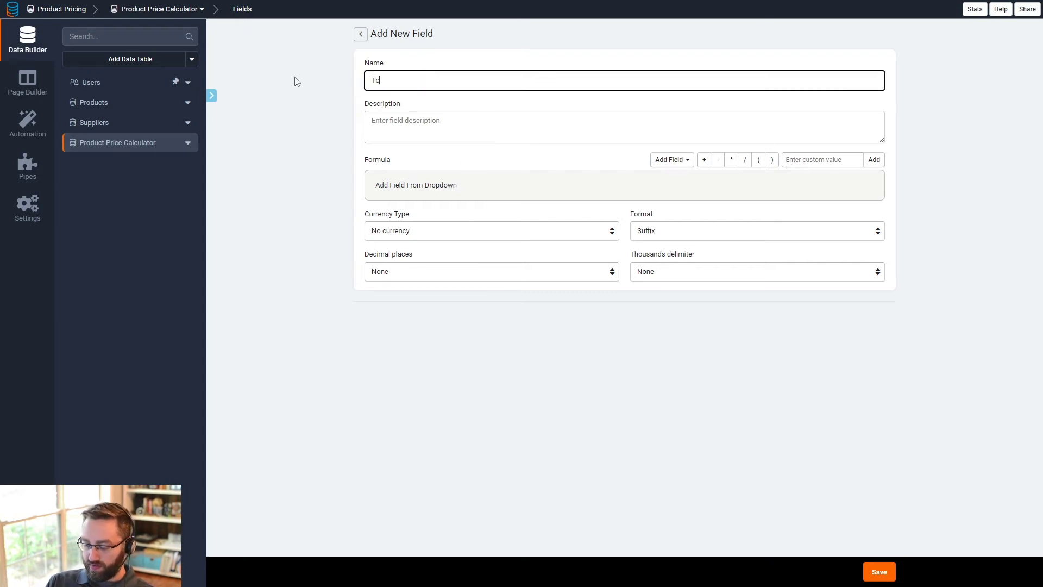
pyautogui.write('tal Cost')
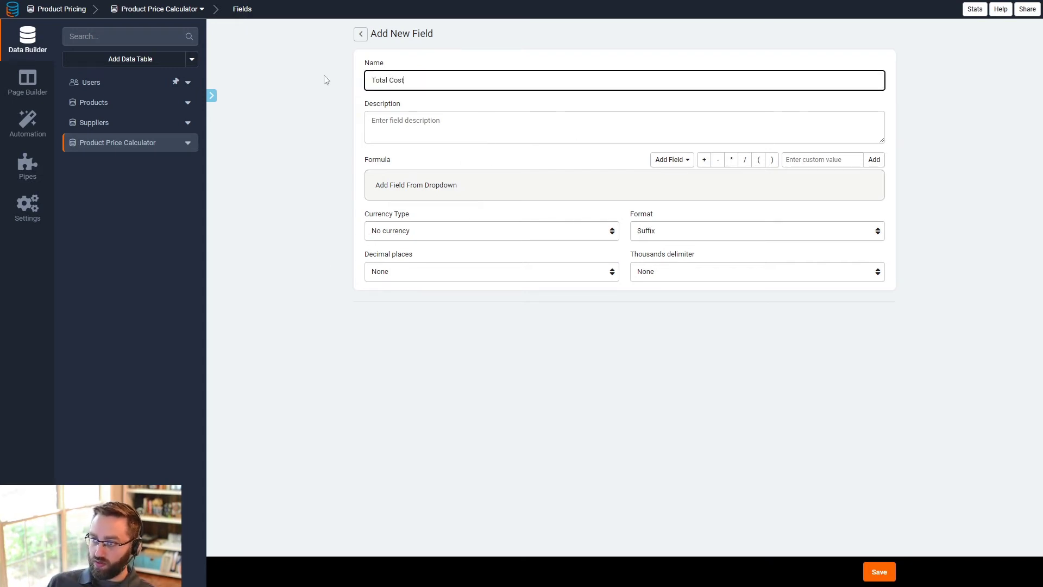
# - Build the Total Cost formula as Base Cost+(Markup*100) from the field list, operators and custom value 100
pyautogui.click(667, 161)
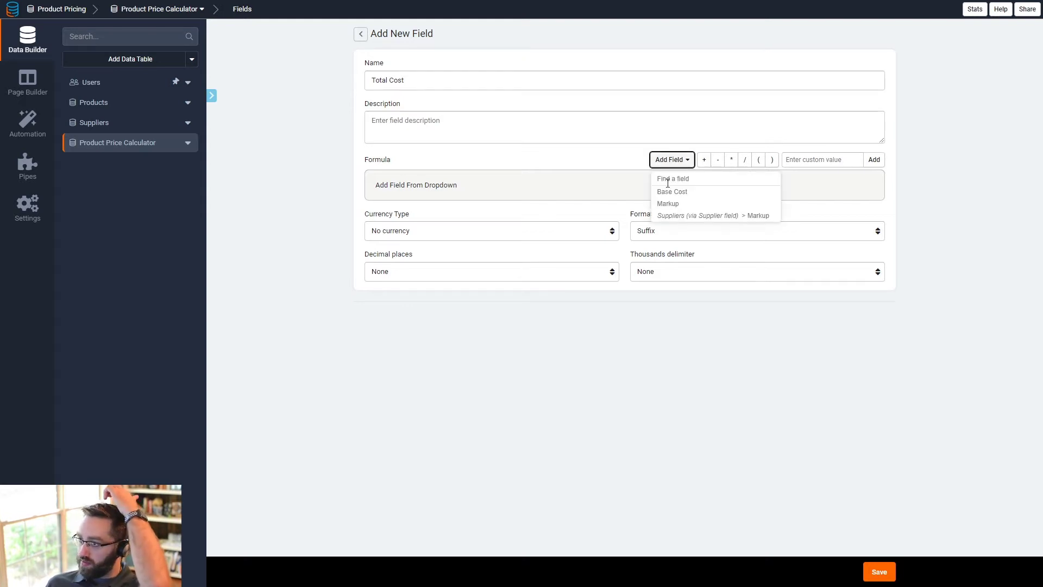
pyautogui.click(672, 192)
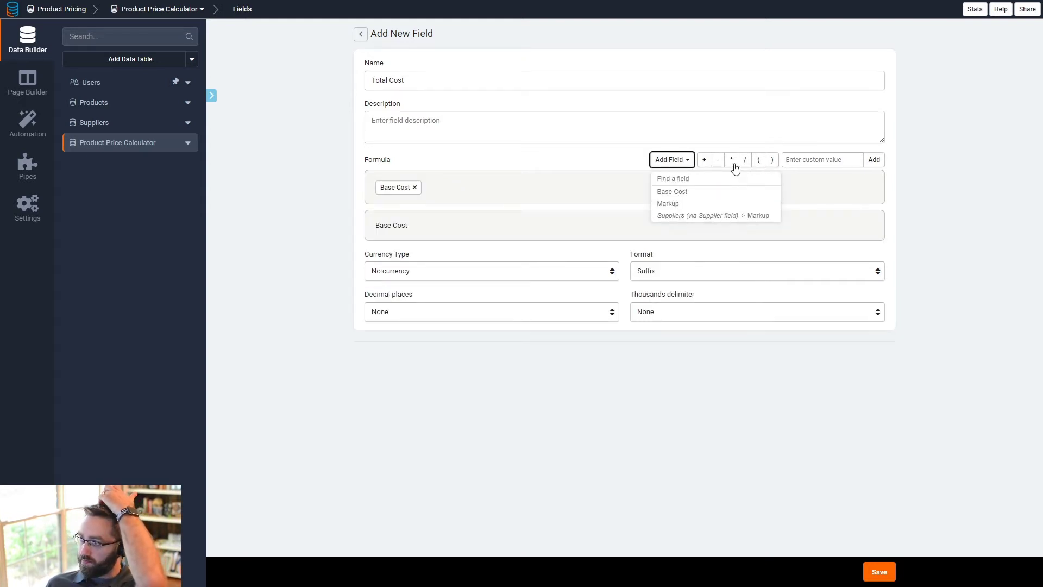
pyautogui.click(705, 162)
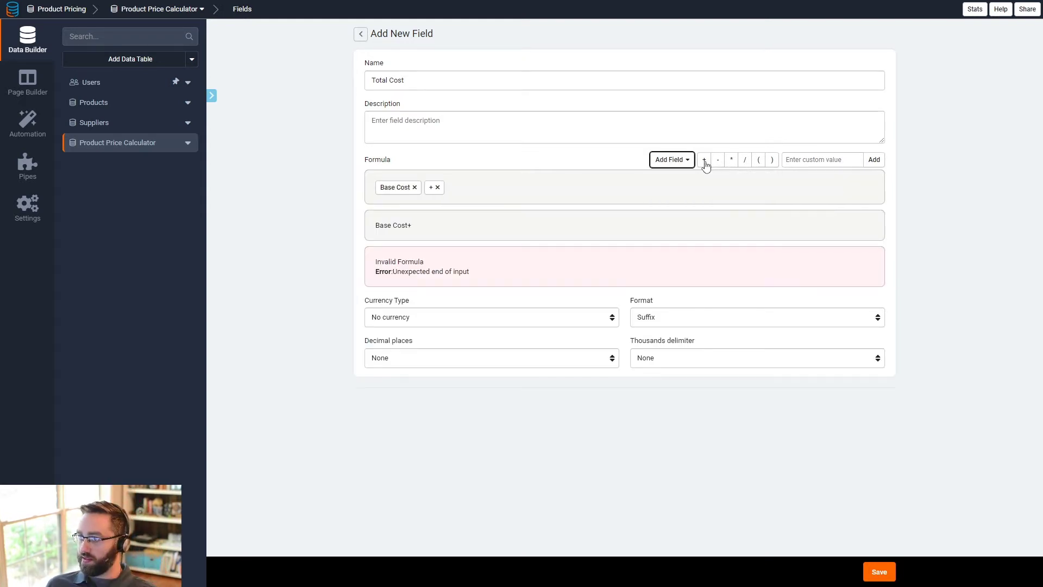
pyautogui.click(759, 161)
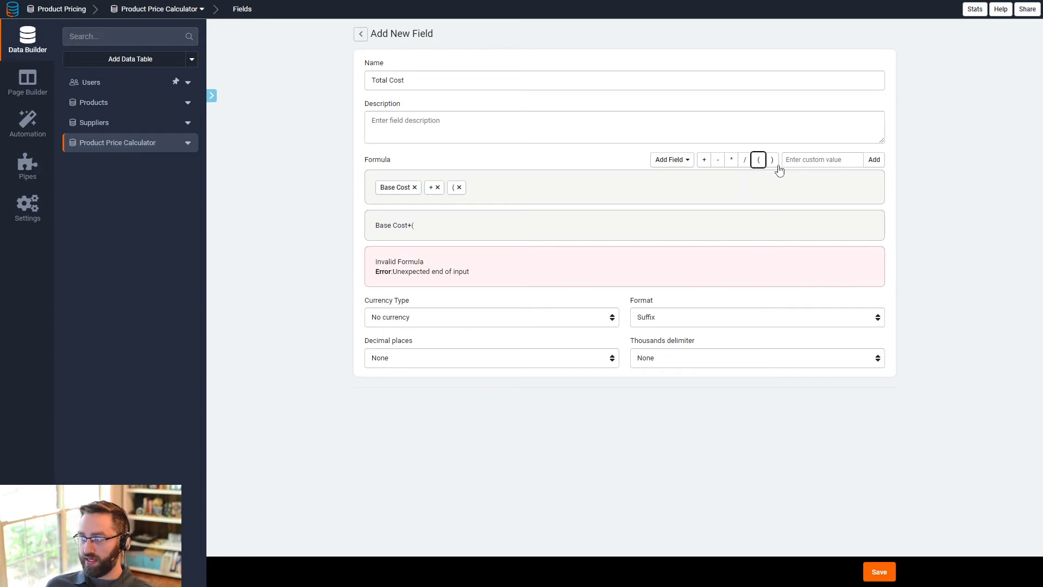
pyautogui.click(674, 162)
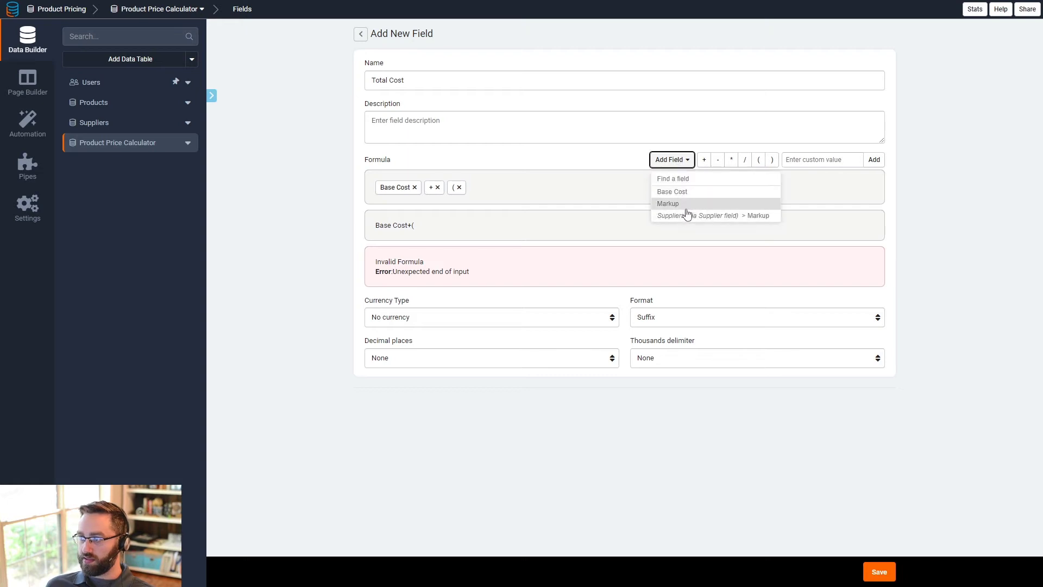
pyautogui.click(684, 204)
pyautogui.click(731, 160)
pyautogui.click(807, 162)
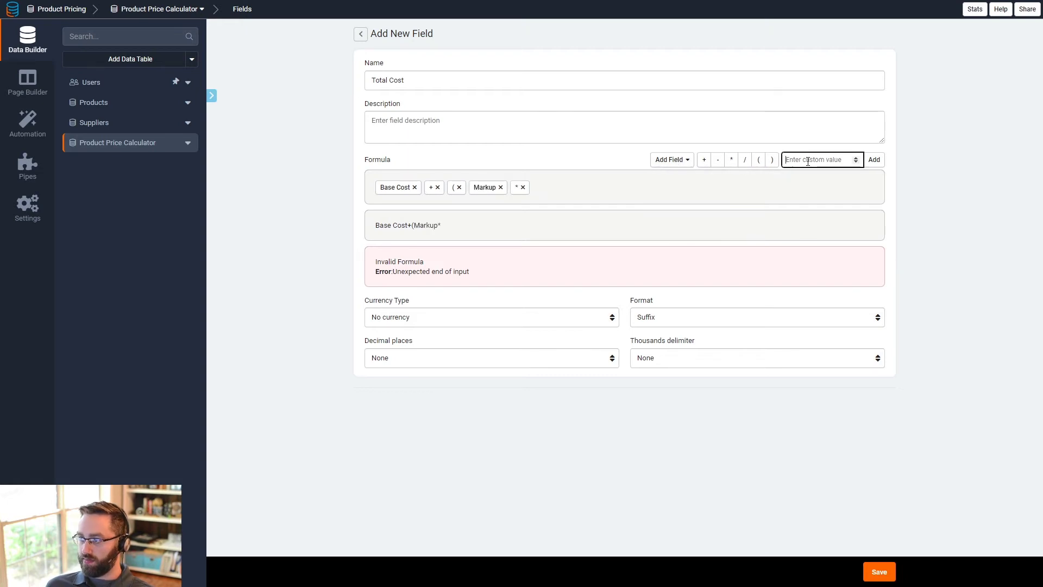
pyautogui.write('100')
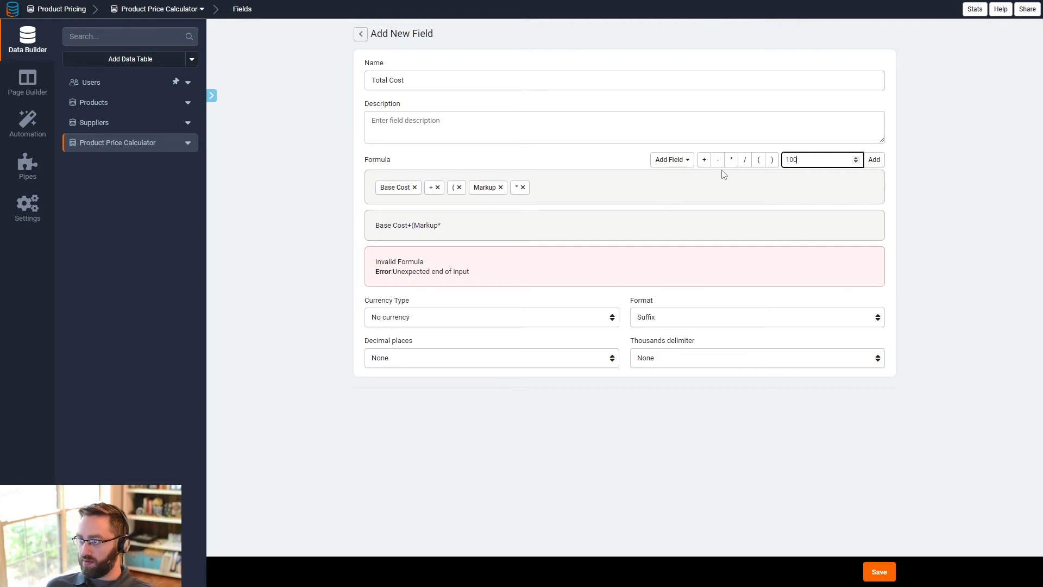
pyautogui.click(875, 160)
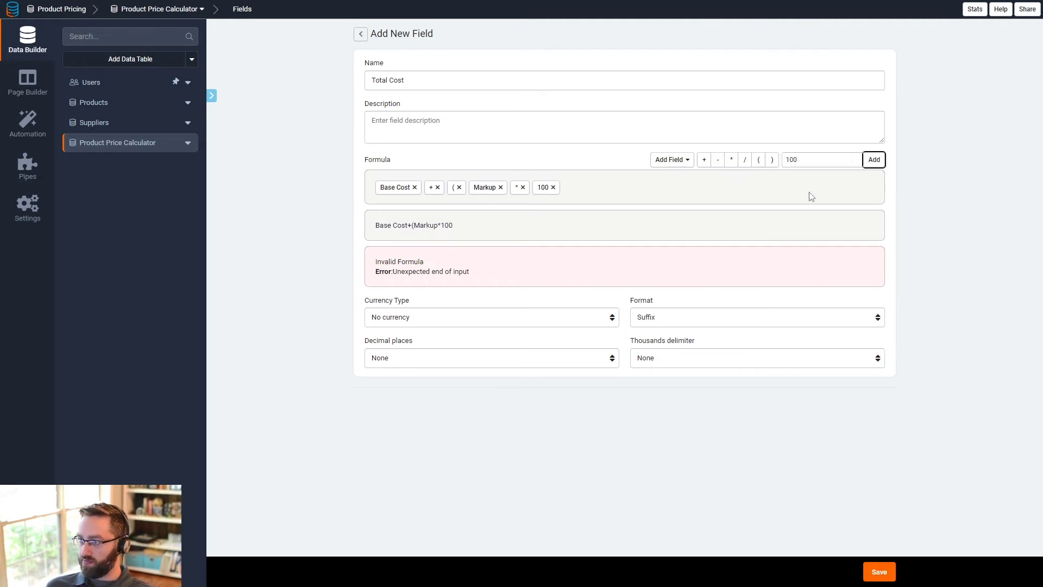
pyautogui.click(771, 160)
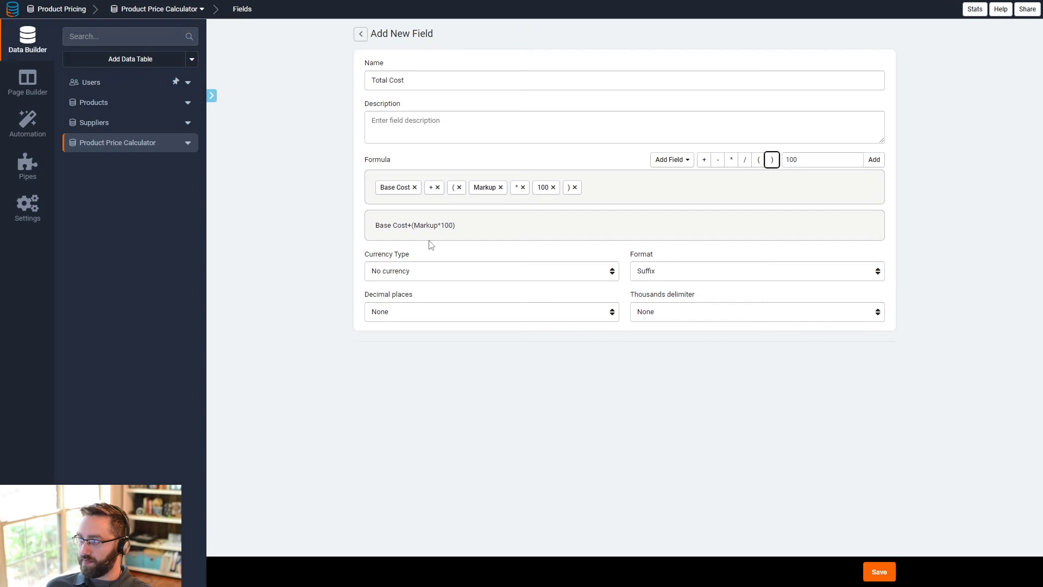
# - Format Total Cost as USD with prefix, comma thousands delimiter and 2 decimal places, and save the field
pyautogui.click(405, 273)
pyautogui.click(397, 297)
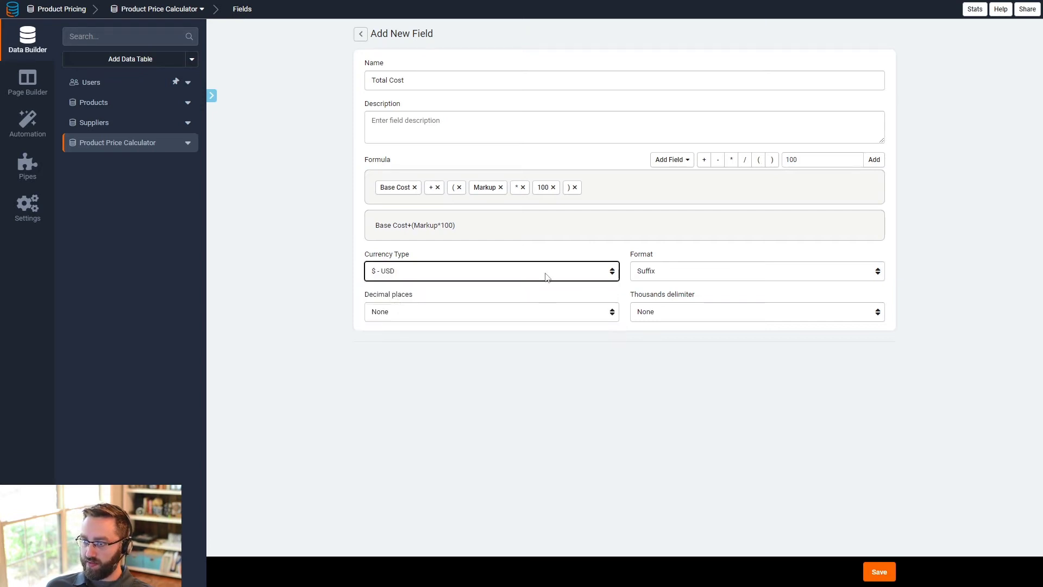
pyautogui.click(641, 271)
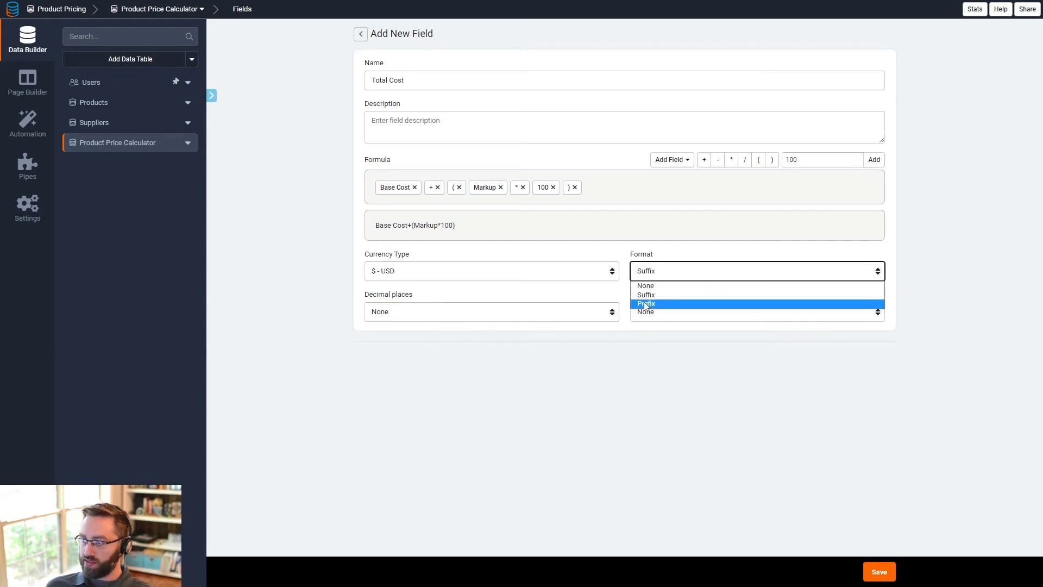
pyautogui.click(647, 303)
pyautogui.click(648, 312)
pyautogui.click(650, 335)
pyautogui.click(489, 312)
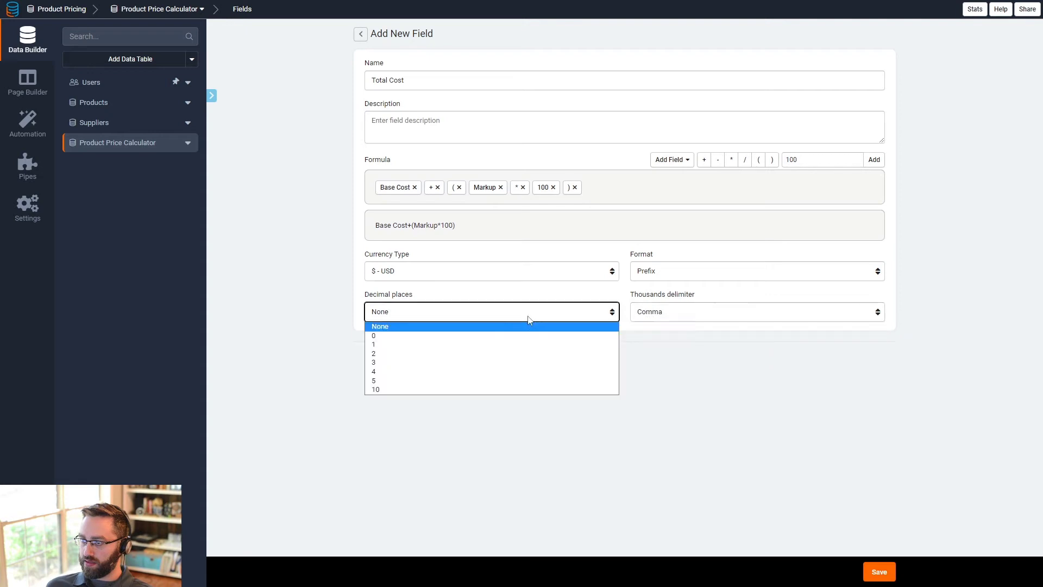
pyautogui.click(421, 354)
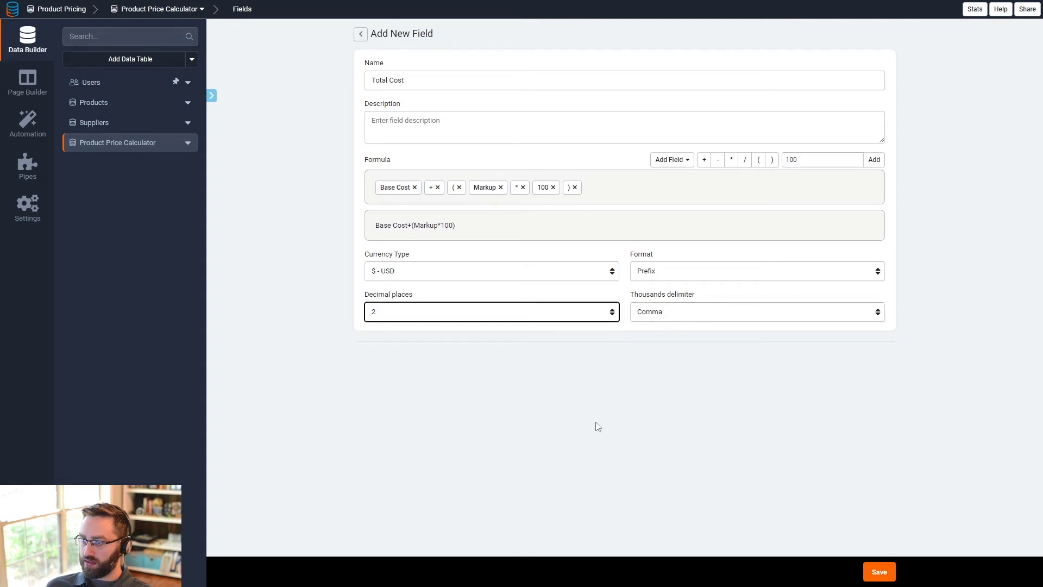
pyautogui.click(875, 571)
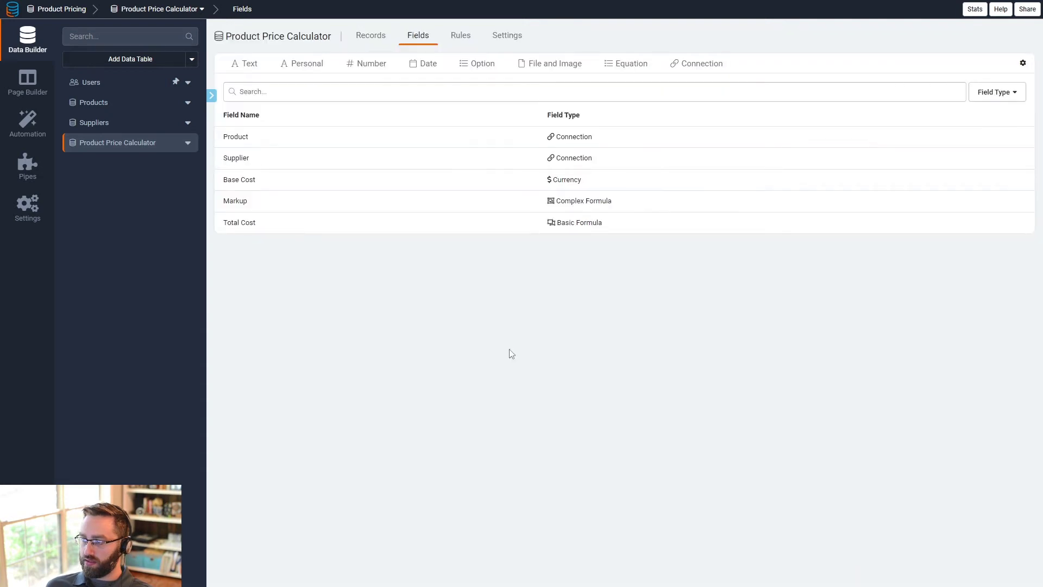
# - Set the first calculator record's Base Cost to 100 and check its Markup and Total Cost cells
pyautogui.click(372, 36)
pyautogui.click(433, 128)
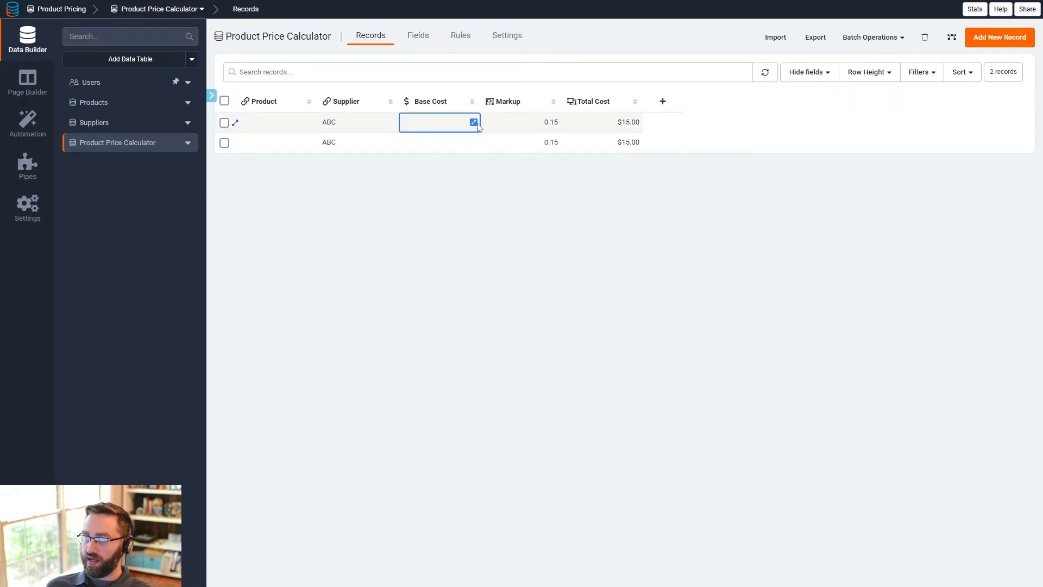
pyautogui.click(474, 124)
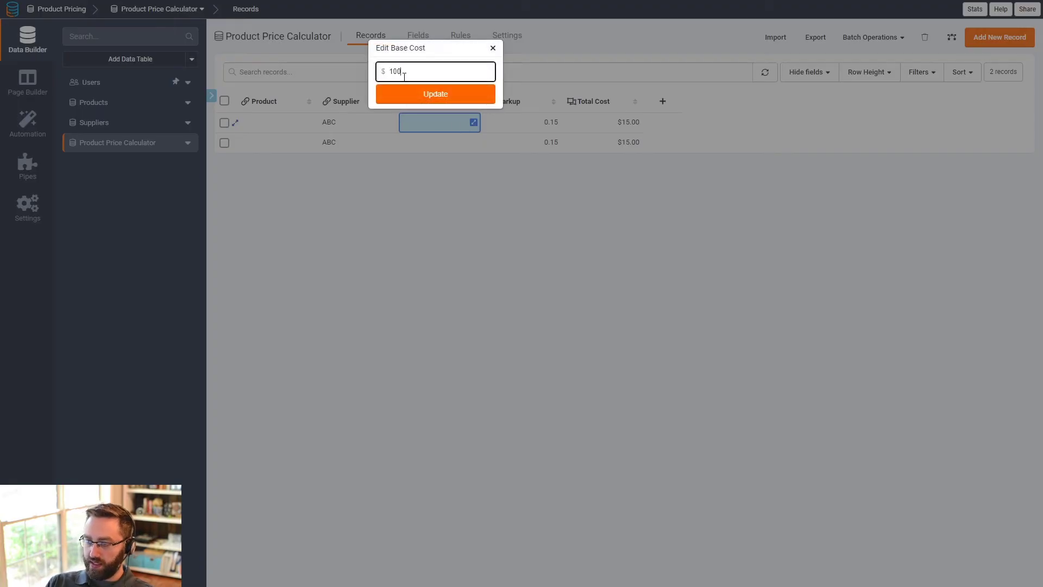
pyautogui.write('100')
pyautogui.click(413, 95)
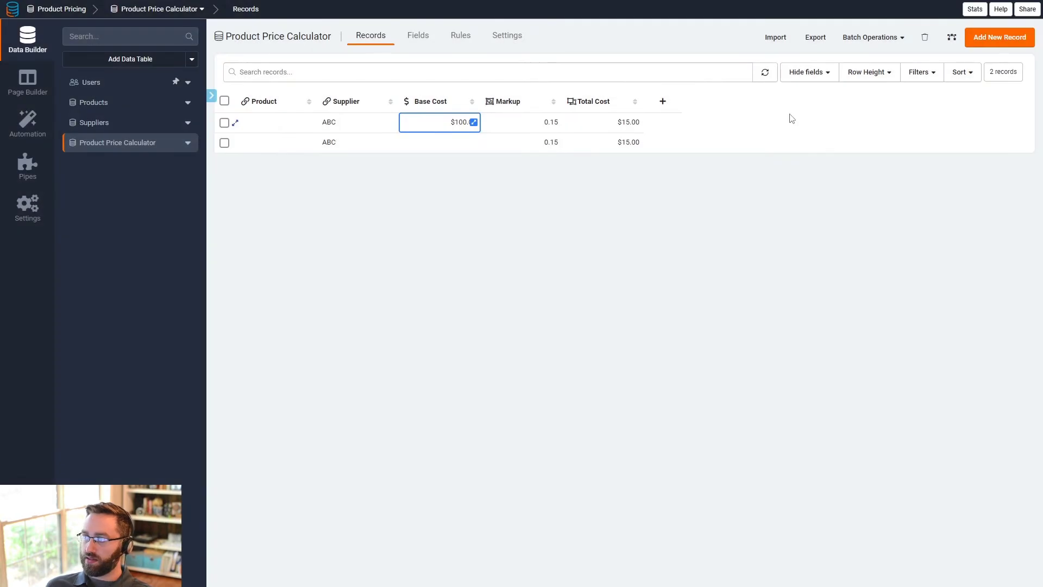
pyautogui.click(466, 125)
pyautogui.click(549, 121)
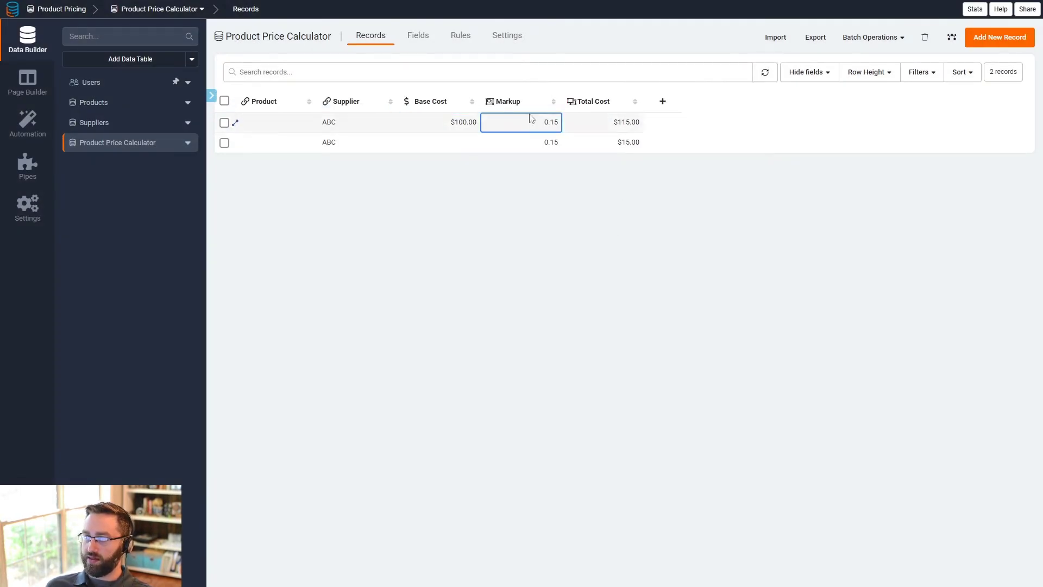
pyautogui.click(462, 122)
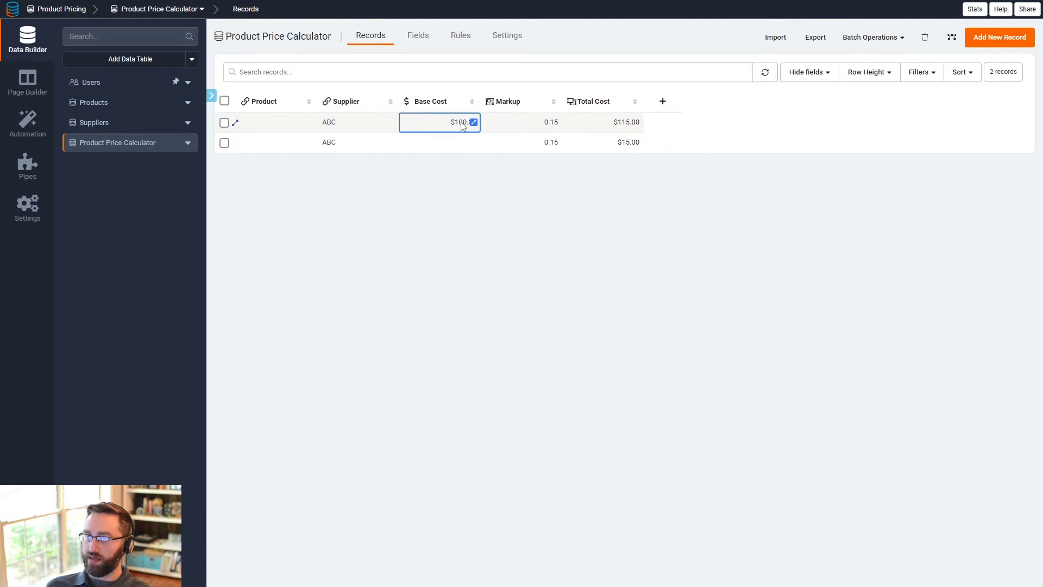
pyautogui.click(551, 123)
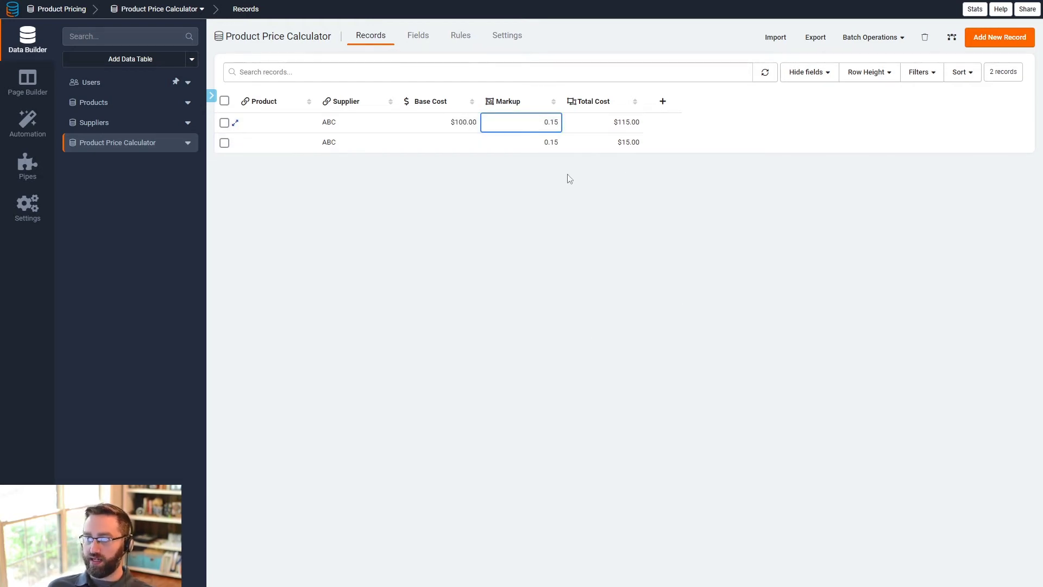
# - Set the second calculator record's Base Cost to 100
pyautogui.click(465, 143)
pyautogui.click(474, 143)
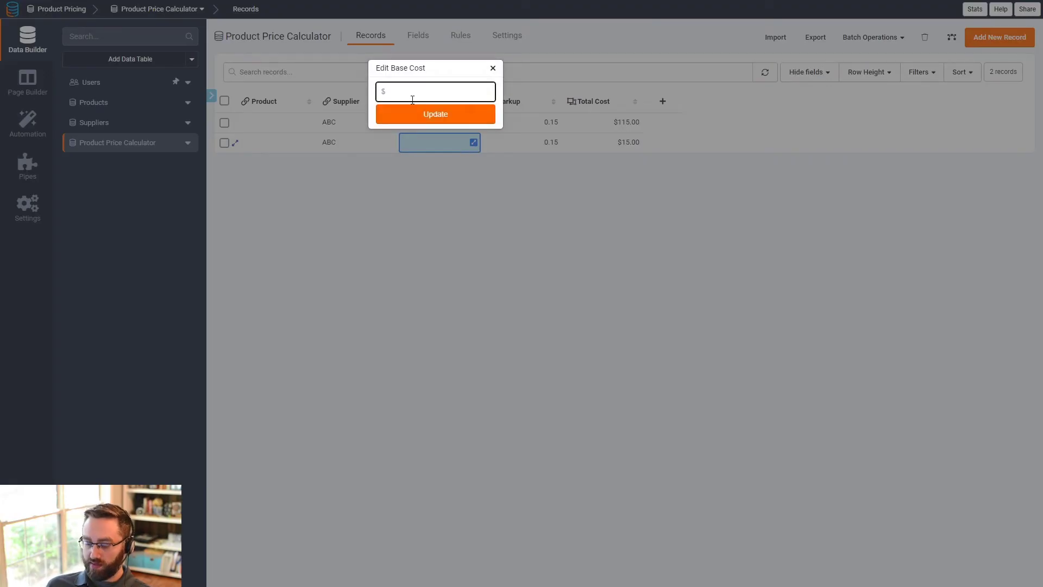
pyautogui.write('100')
pyautogui.click(429, 111)
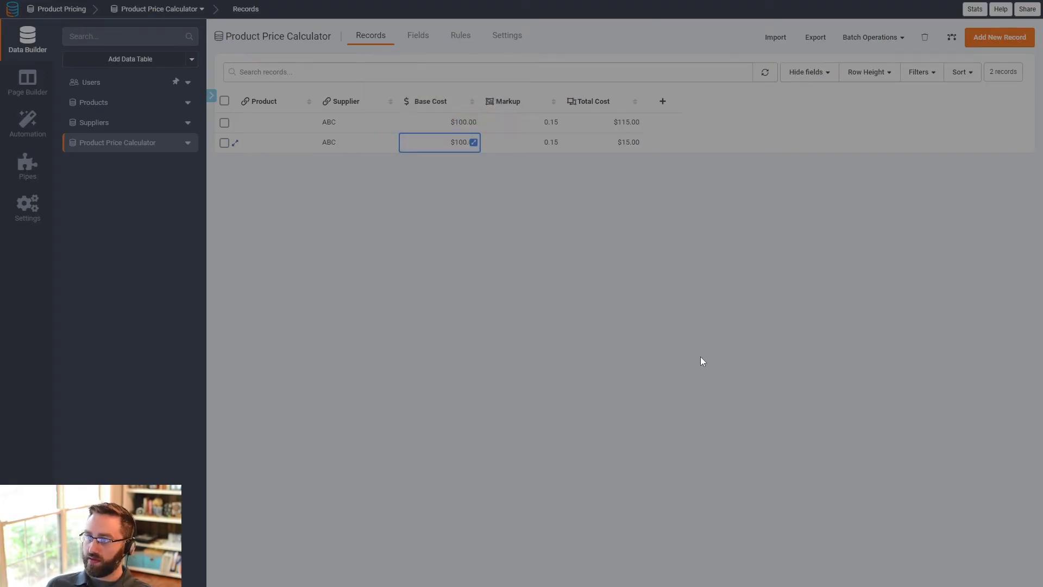
pyautogui.moveTo(699, 355); pyautogui.dragTo(499, 232)
pyautogui.click(738, 141)
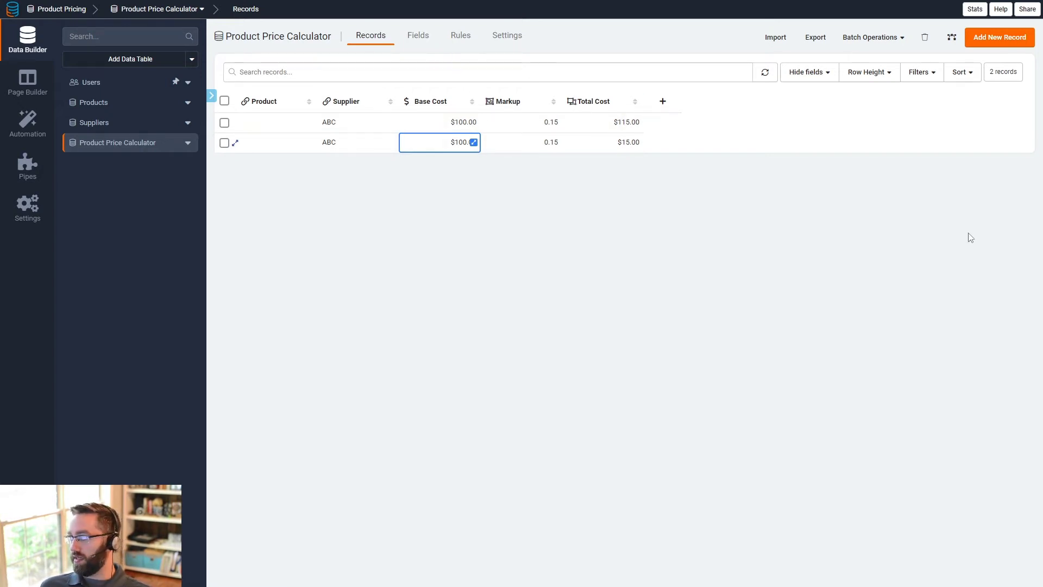
# - Rename the Total Cost field to "Total Cost USD" and save it
pyautogui.click(413, 43)
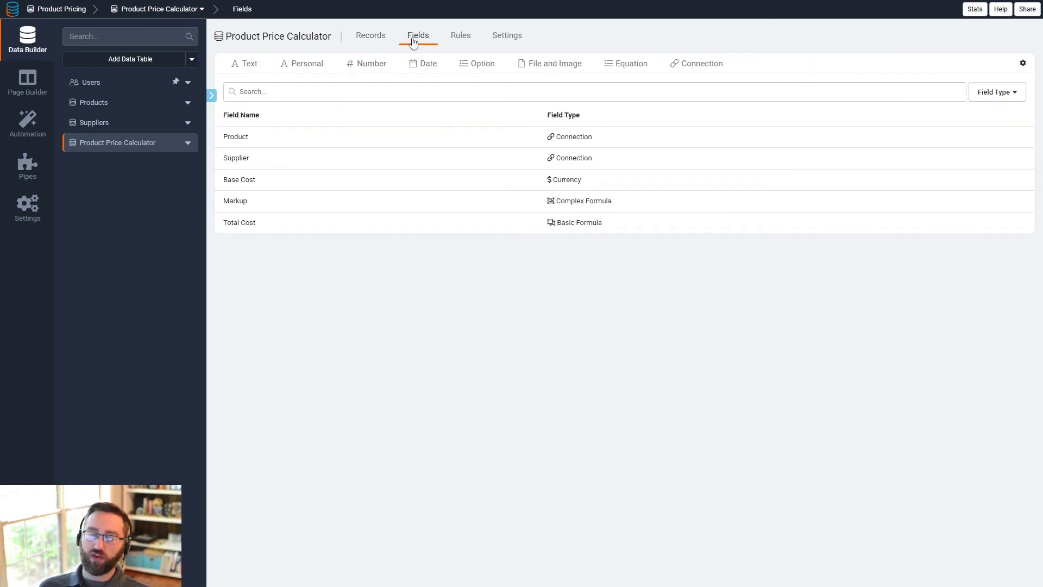
pyautogui.click(440, 223)
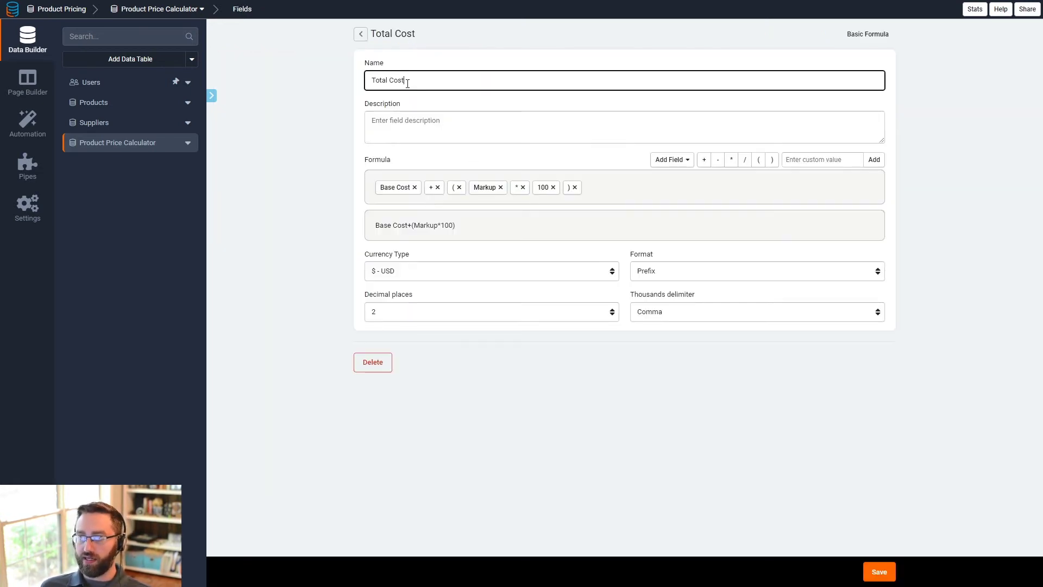
pyautogui.click(890, 574)
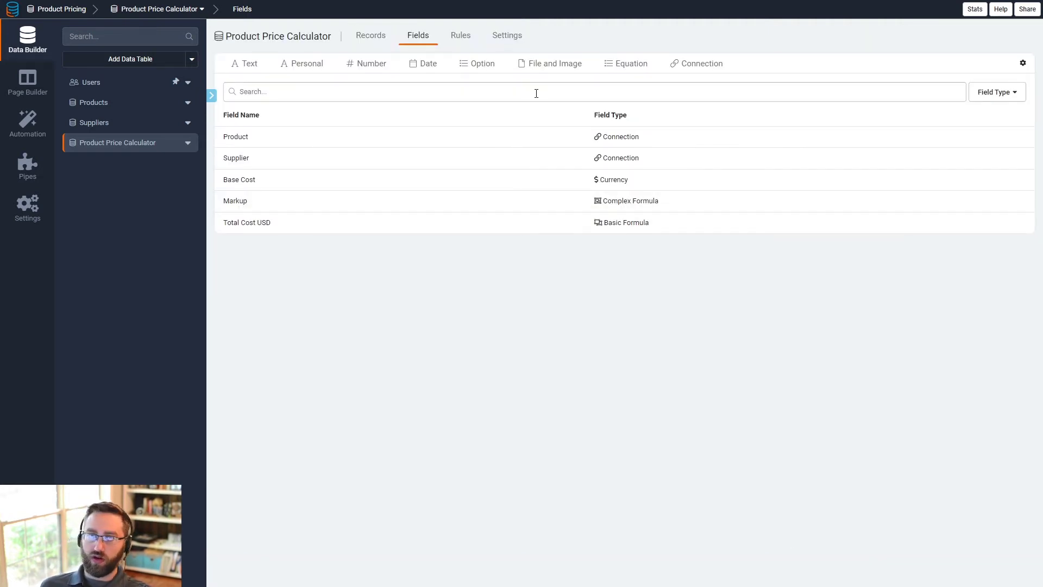
# - Add a new Number Formula field to the Product Price Calculator table named "Total Cost AUD"
pyautogui.click(629, 64)
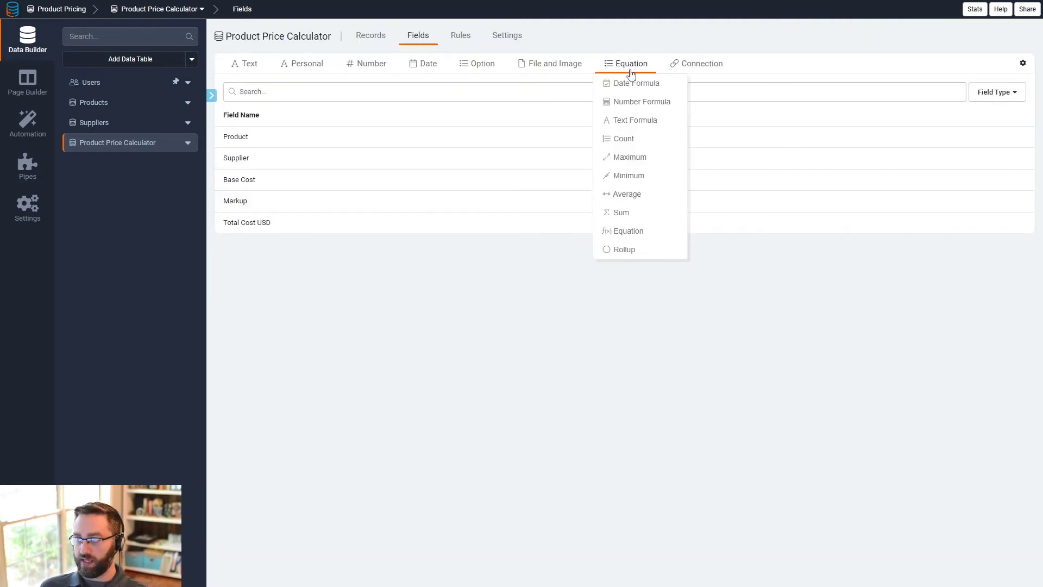
pyautogui.click(629, 102)
pyautogui.moveTo(421, 82); pyautogui.dragTo(329, 81)
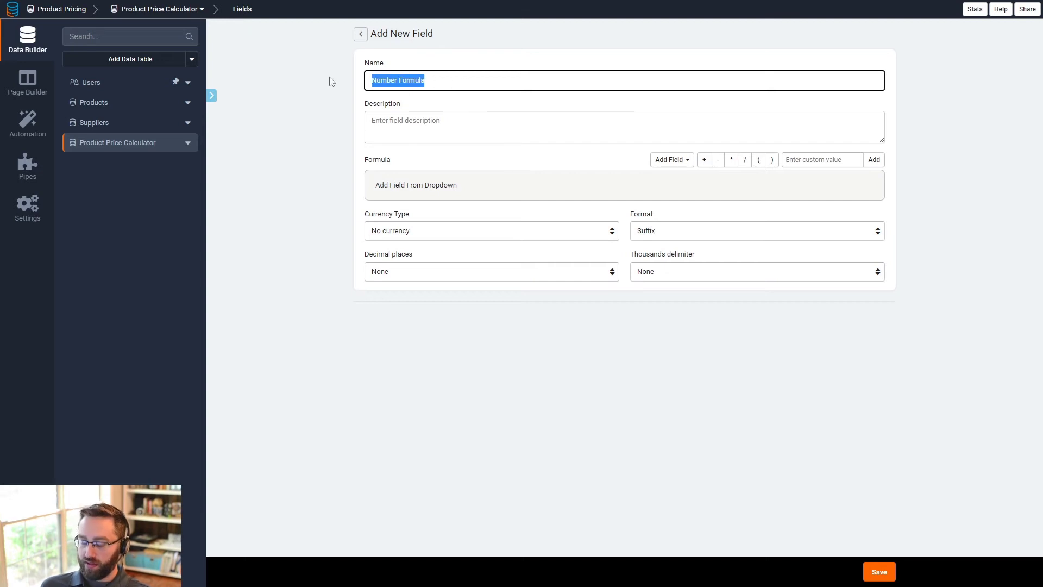
pyautogui.write('Total Cost AUD')
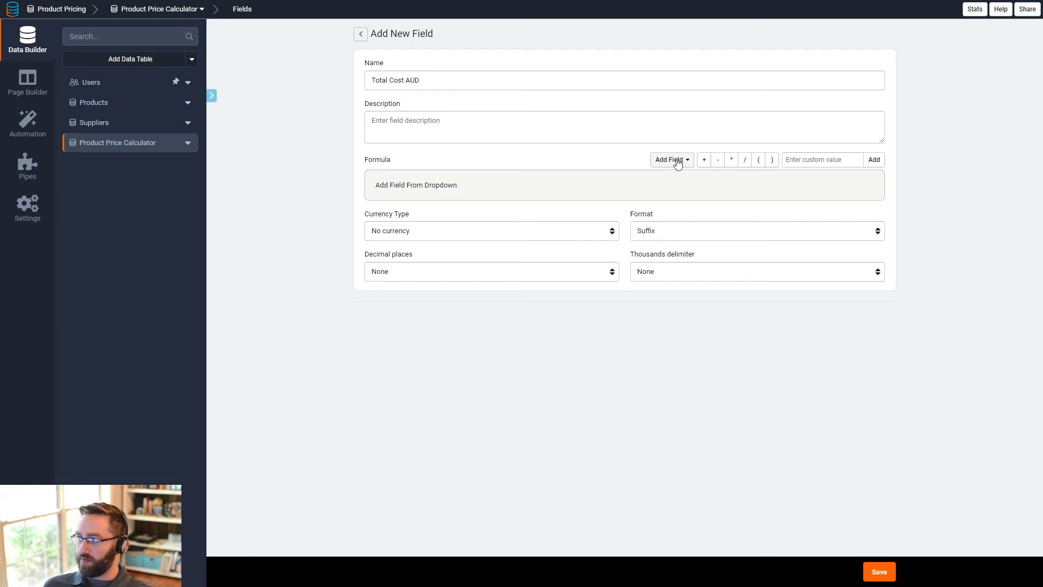
# - Build the Total Cost AUD formula as (Base Cost+(Markup*100)) from brackets, fields, operators and the value 100
pyautogui.click(759, 161)
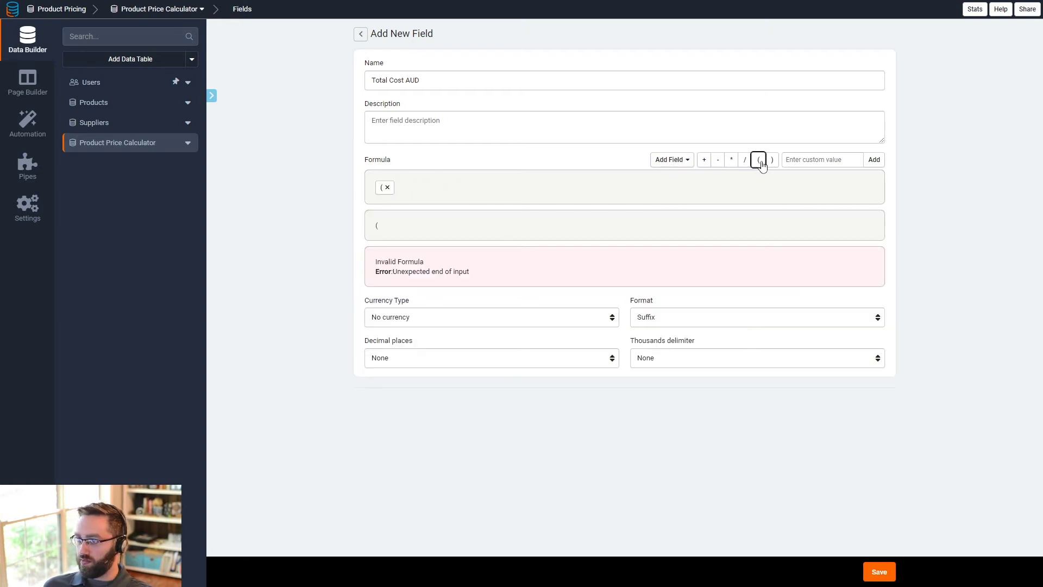
pyautogui.click(677, 160)
pyautogui.click(672, 191)
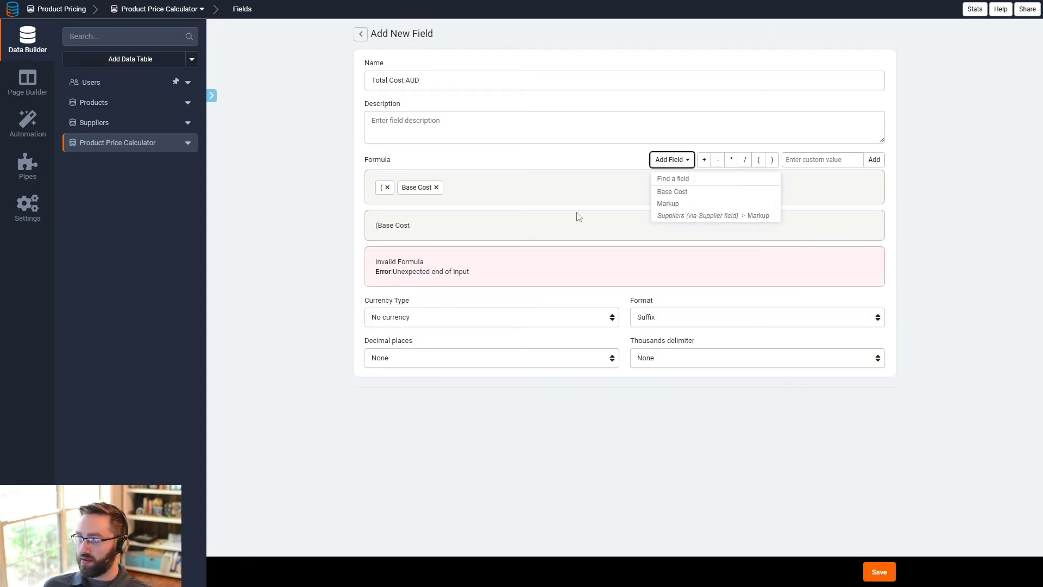
pyautogui.click(468, 193)
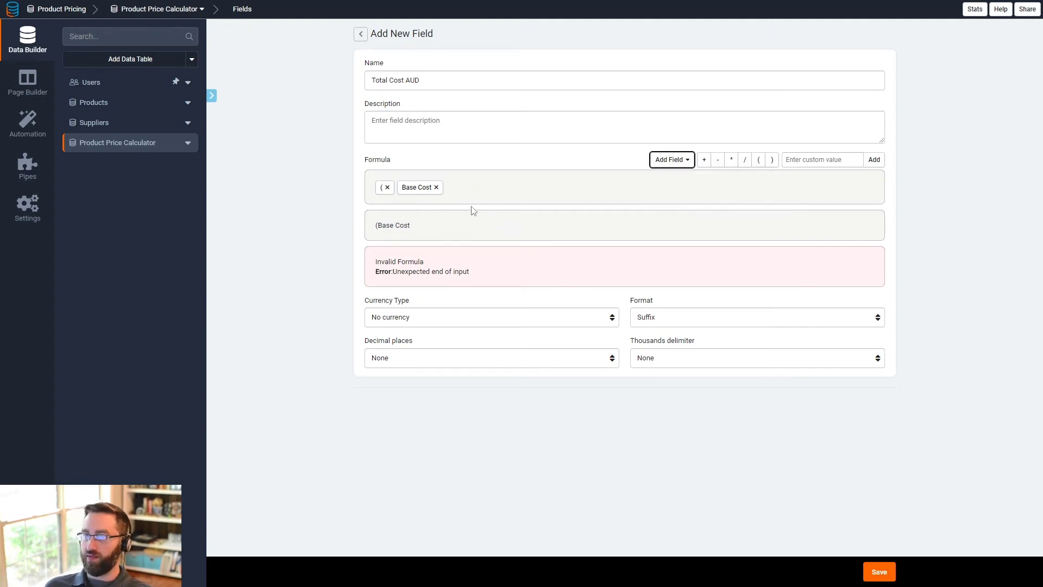
pyautogui.click(703, 162)
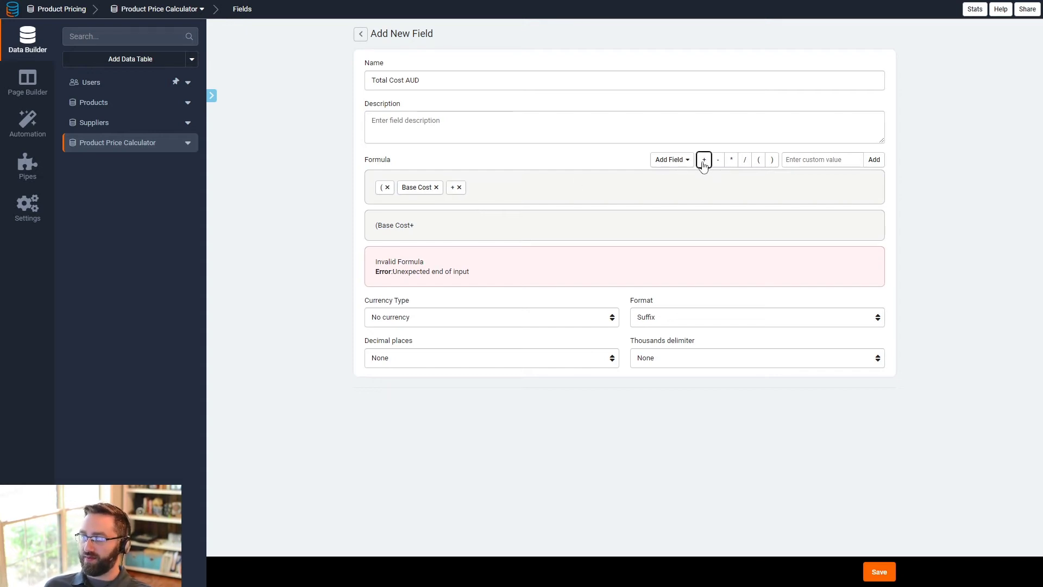
pyautogui.click(758, 161)
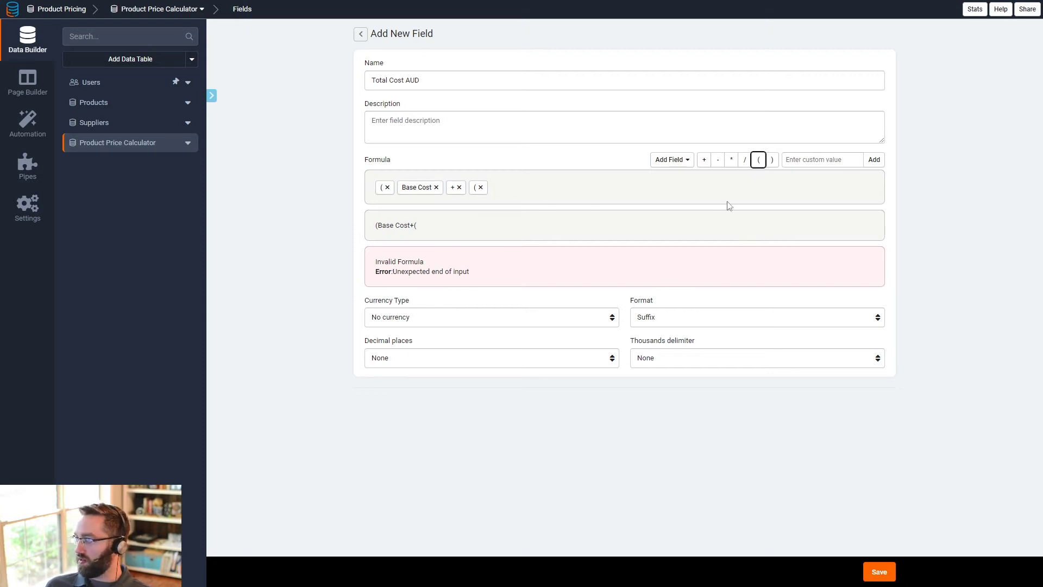
pyautogui.click(681, 163)
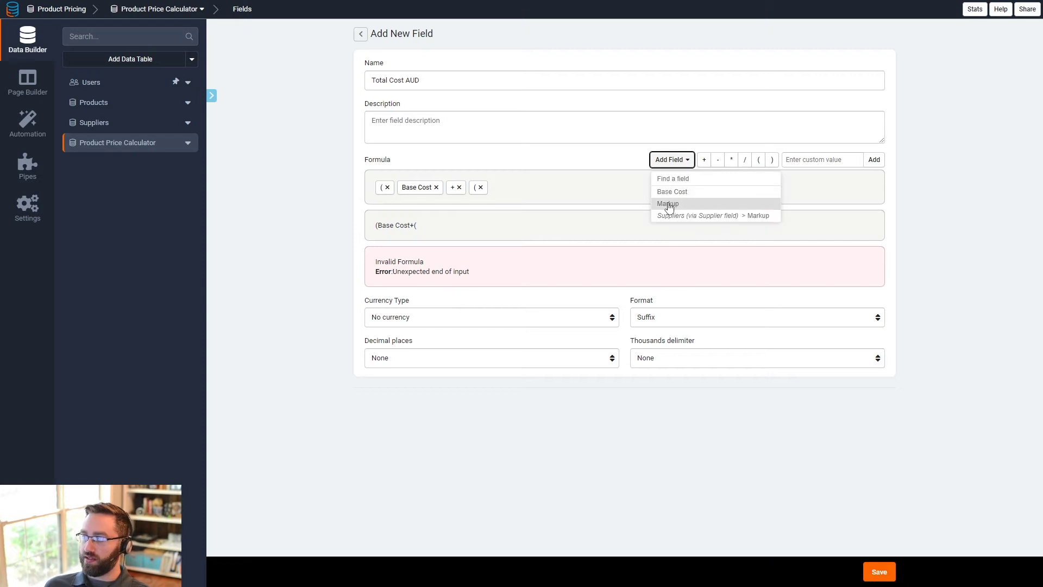
pyautogui.click(668, 203)
pyautogui.click(732, 159)
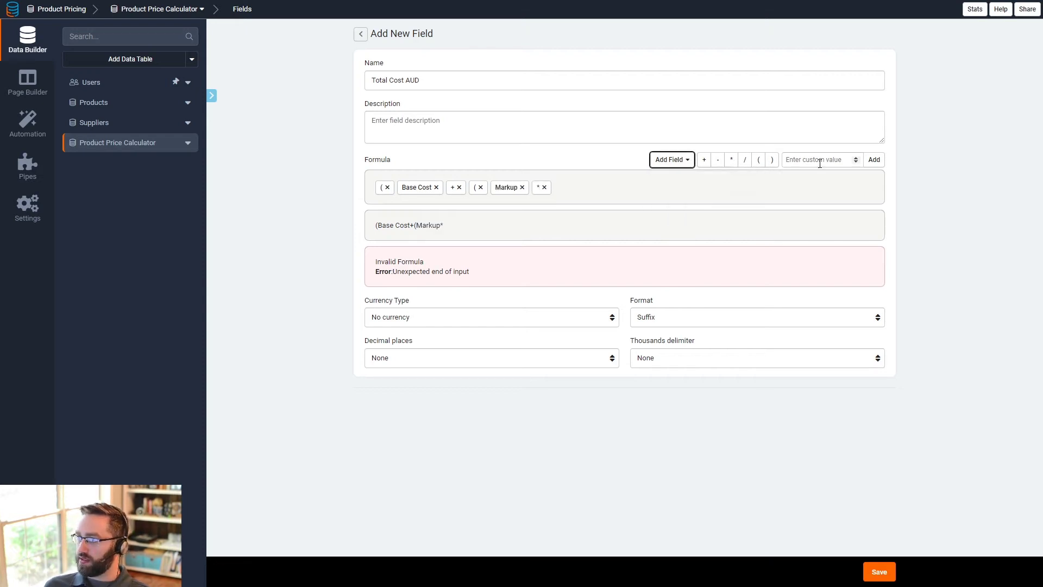
pyautogui.click(820, 160)
pyautogui.write('100')
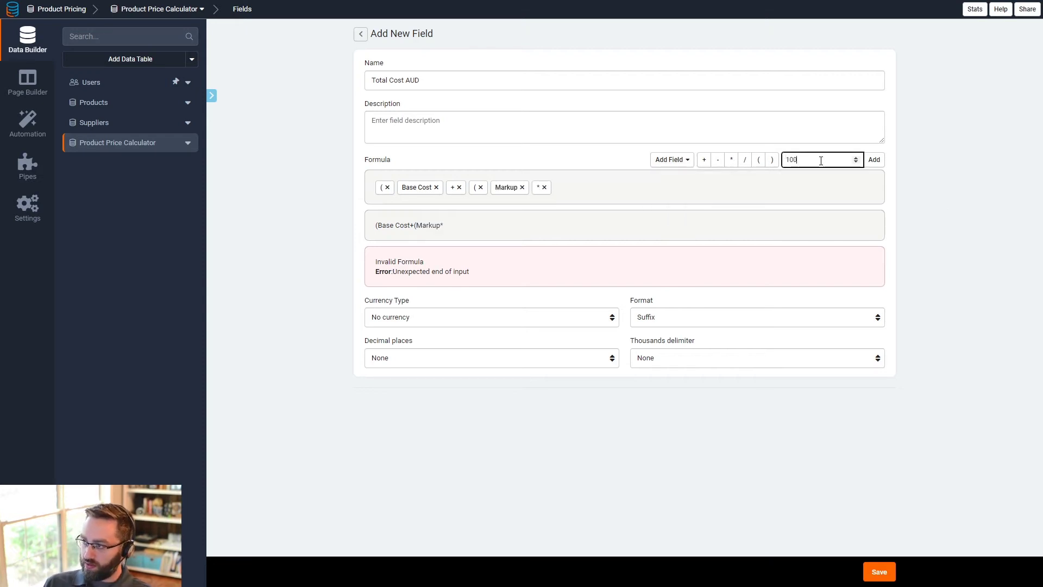
pyautogui.click(874, 160)
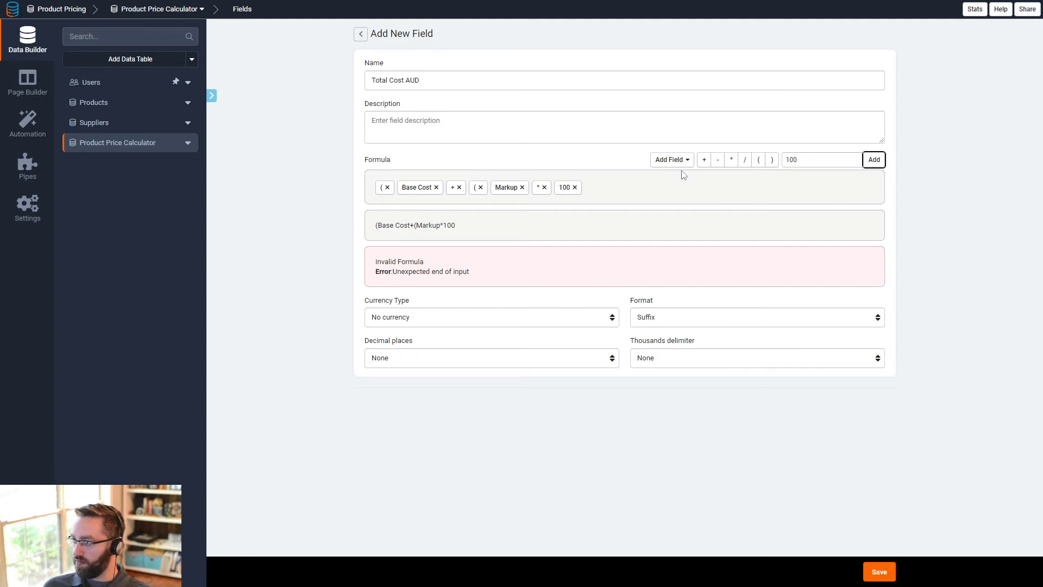
pyautogui.click(772, 160)
pyautogui.click(772, 159)
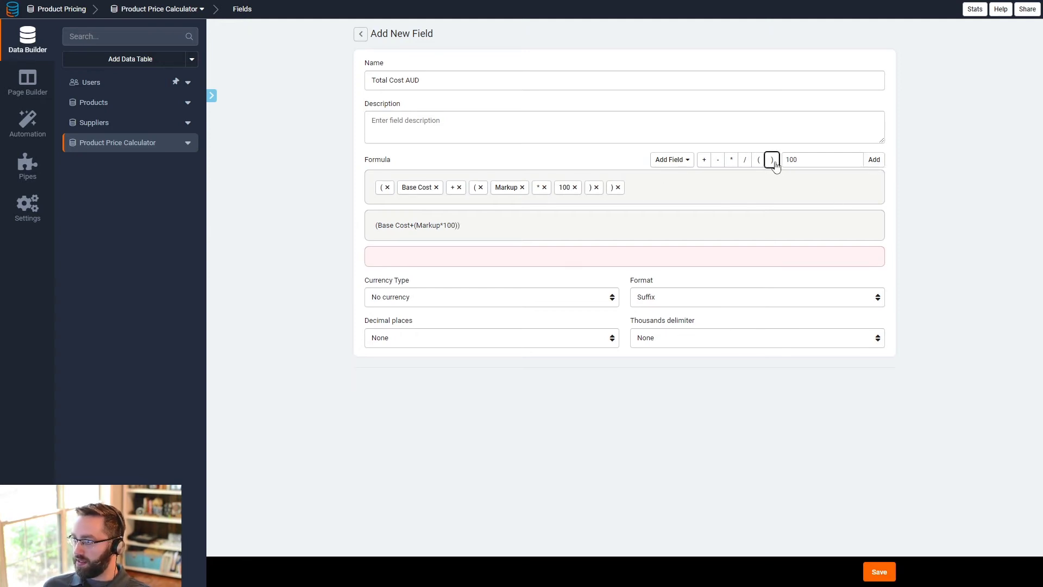
# - Multiply the bracketed formula by the custom value 1.58
pyautogui.click(731, 160)
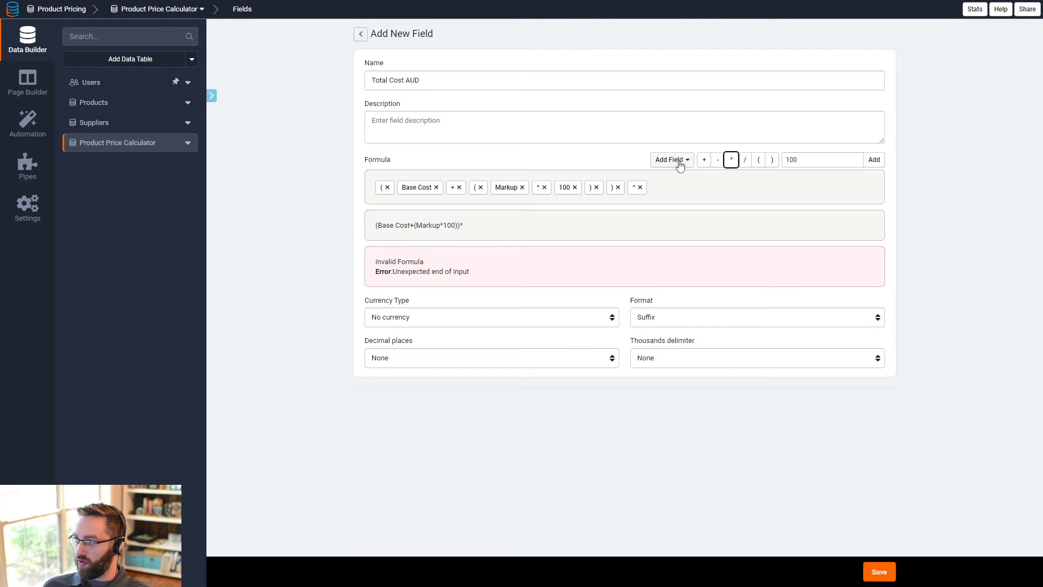
pyautogui.doubleClick(787, 160)
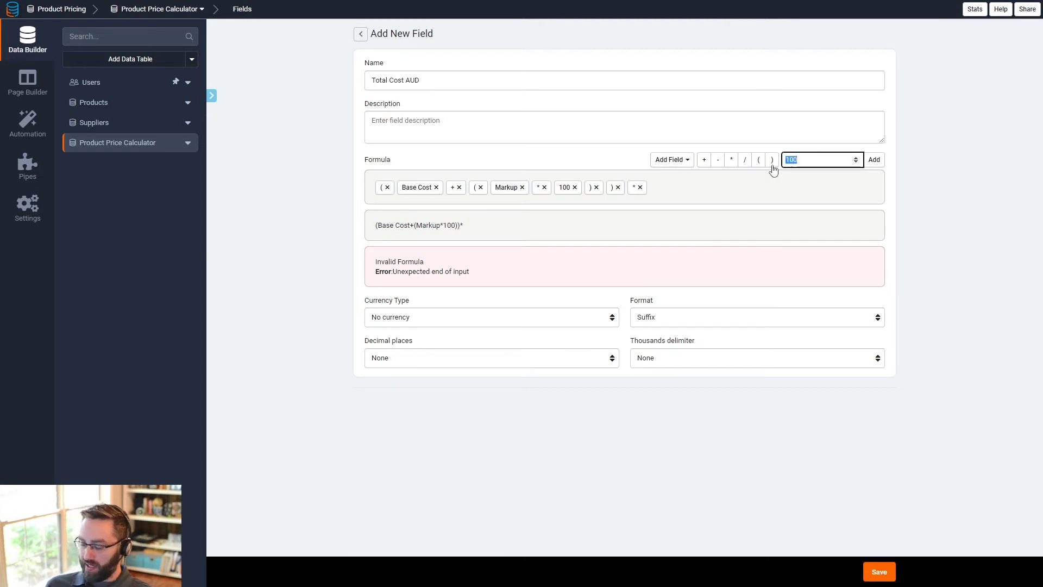
pyautogui.write('1.58')
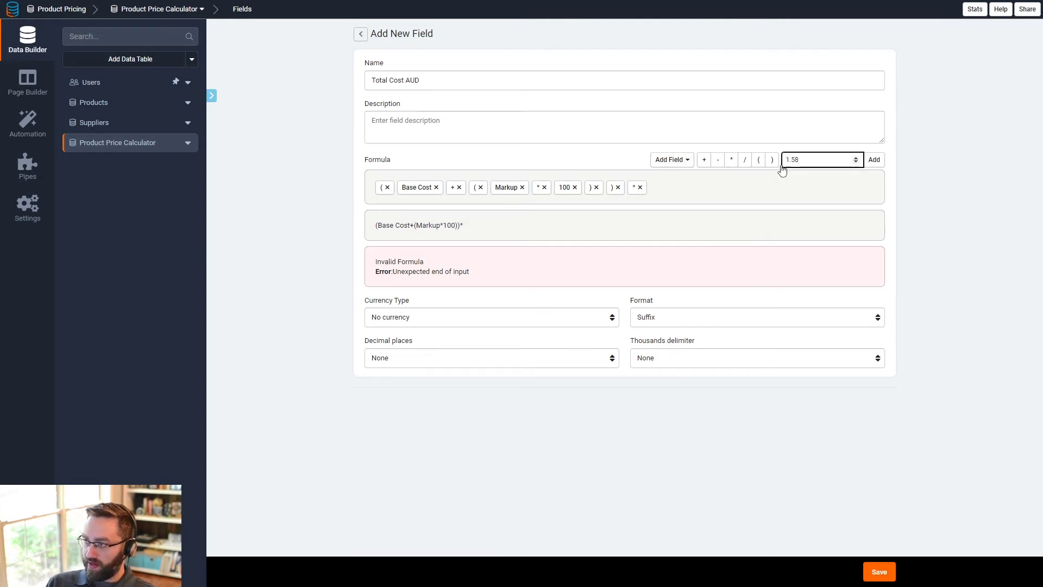
pyautogui.click(875, 160)
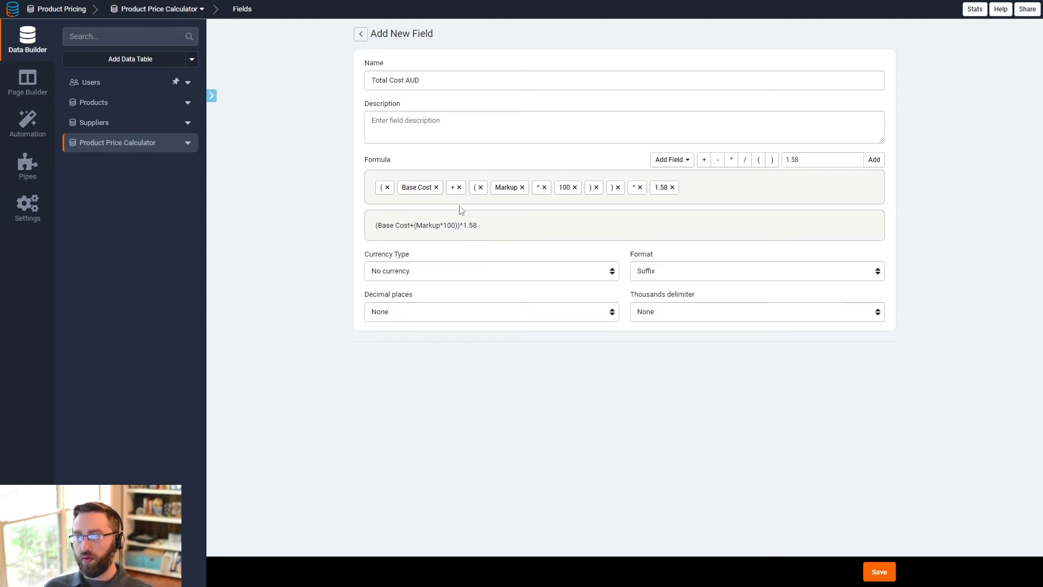
# - Set the field's currency type to Australian Dollar (AUD) with prefix format
pyautogui.click(449, 271)
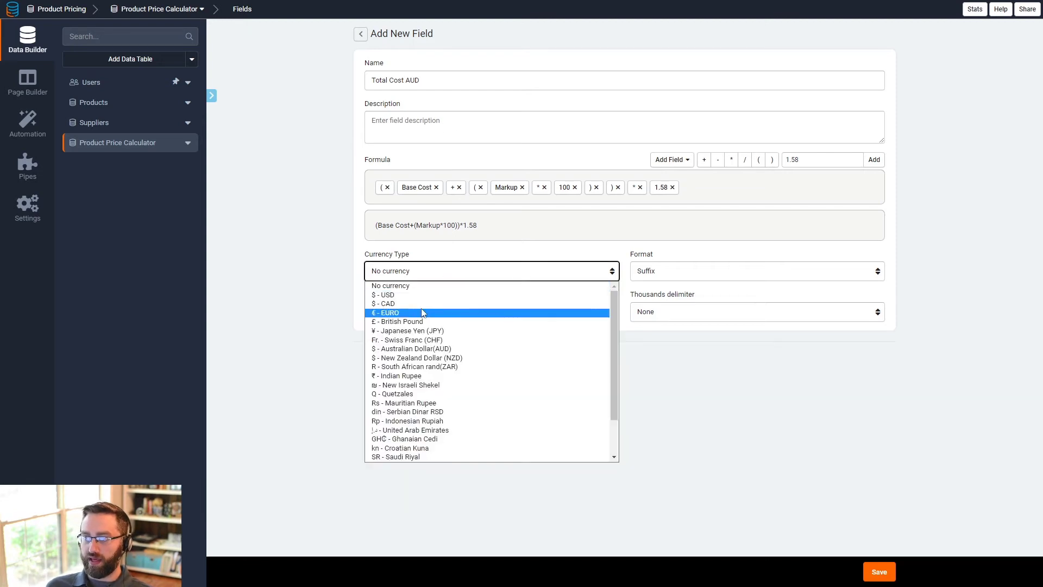
pyautogui.click(433, 350)
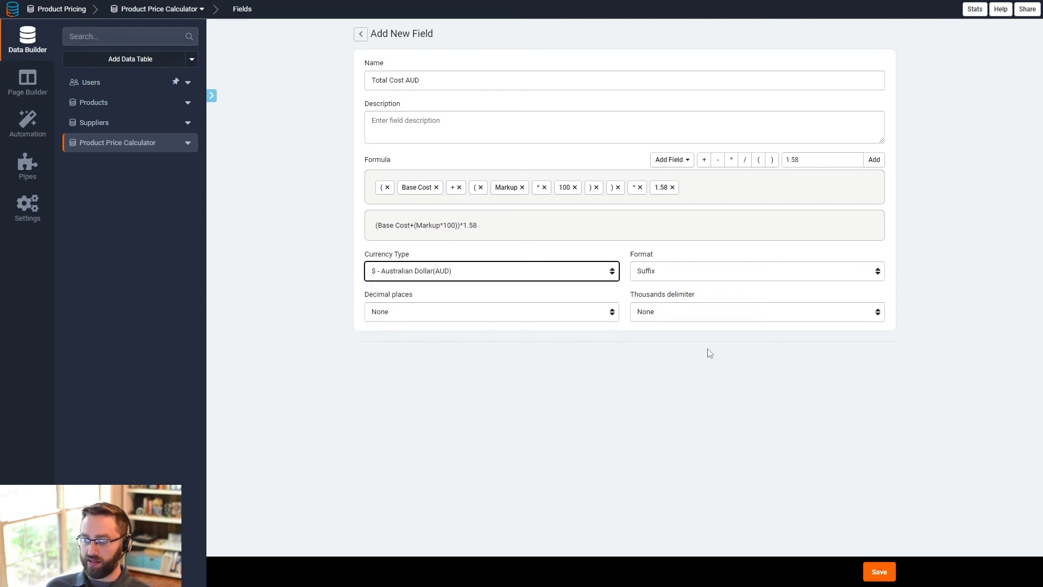
pyautogui.click(690, 277)
pyautogui.click(671, 303)
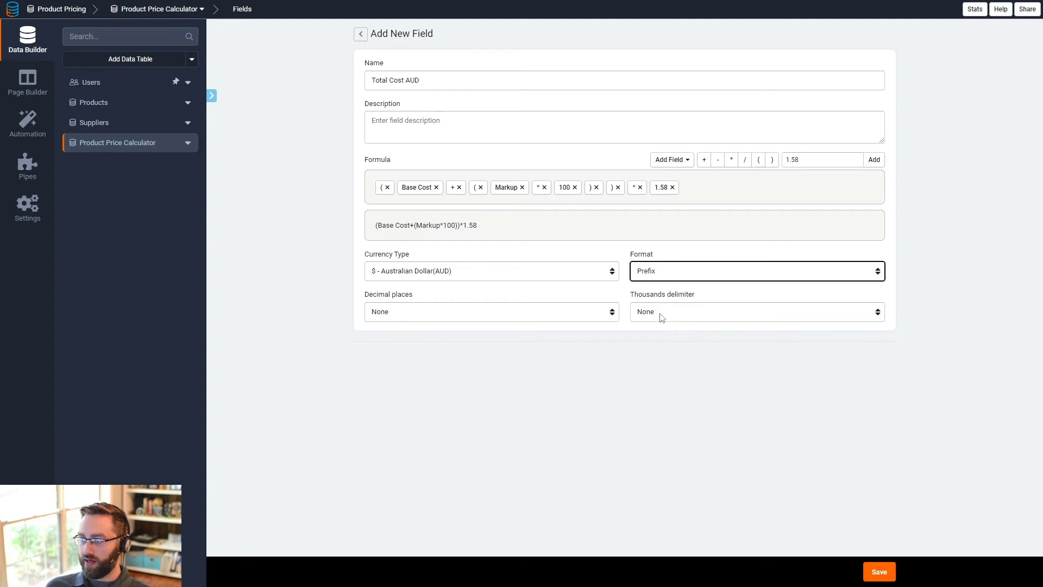
# - Set the thousands delimiter to Comma and decimal places to 2, then save the field
pyautogui.click(659, 316)
pyautogui.click(652, 335)
pyautogui.click(500, 308)
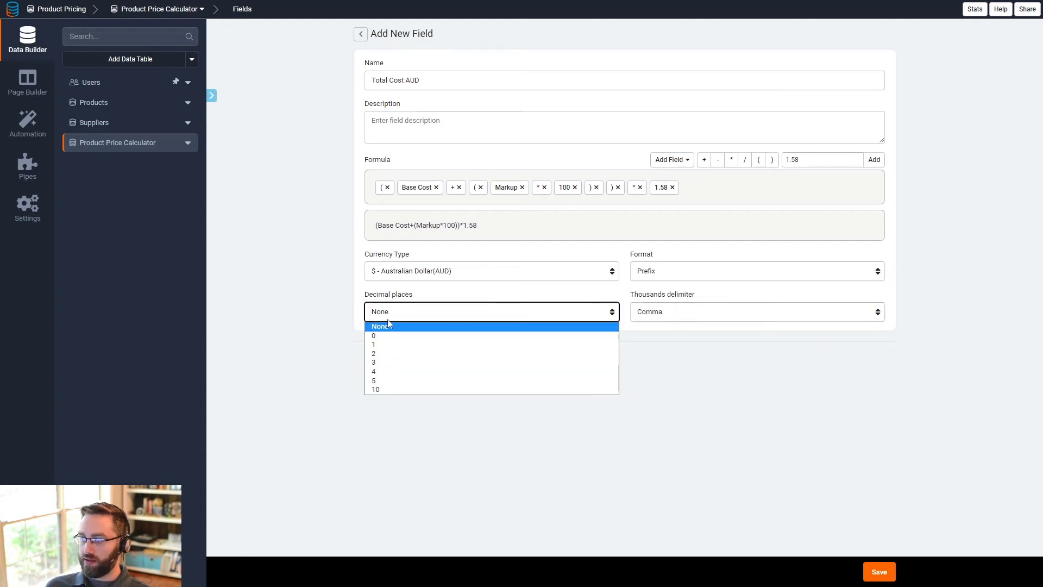
pyautogui.click(389, 354)
pyautogui.click(879, 572)
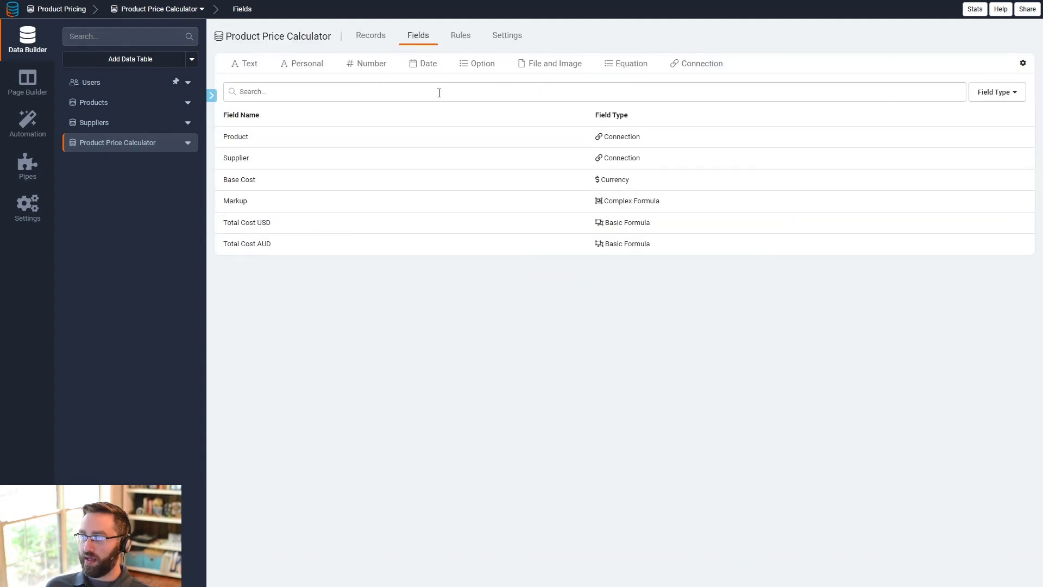
# - Review the Product Price Calculator records and the record import dialog
pyautogui.click(359, 35)
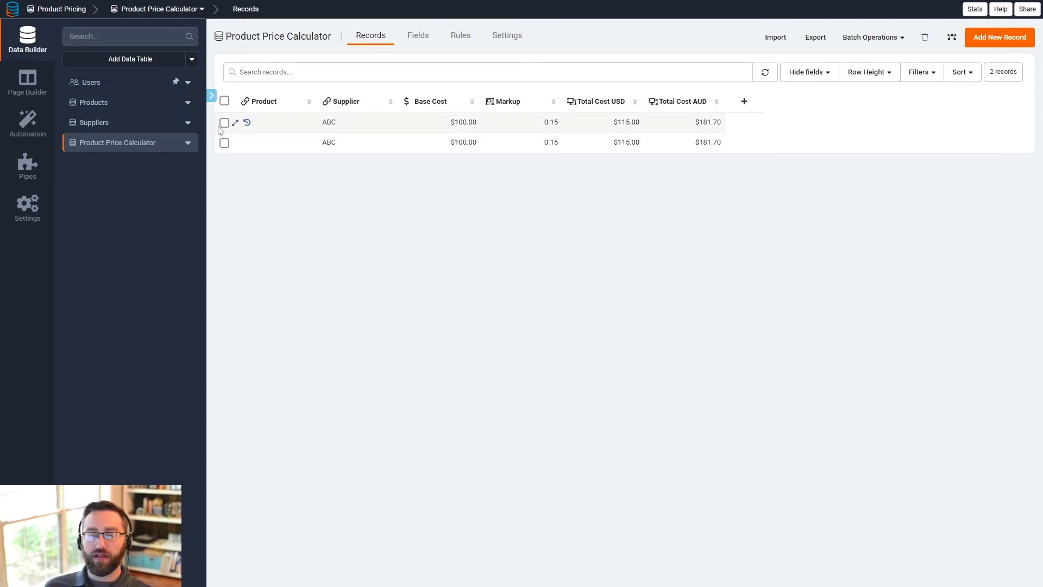
pyautogui.click(776, 37)
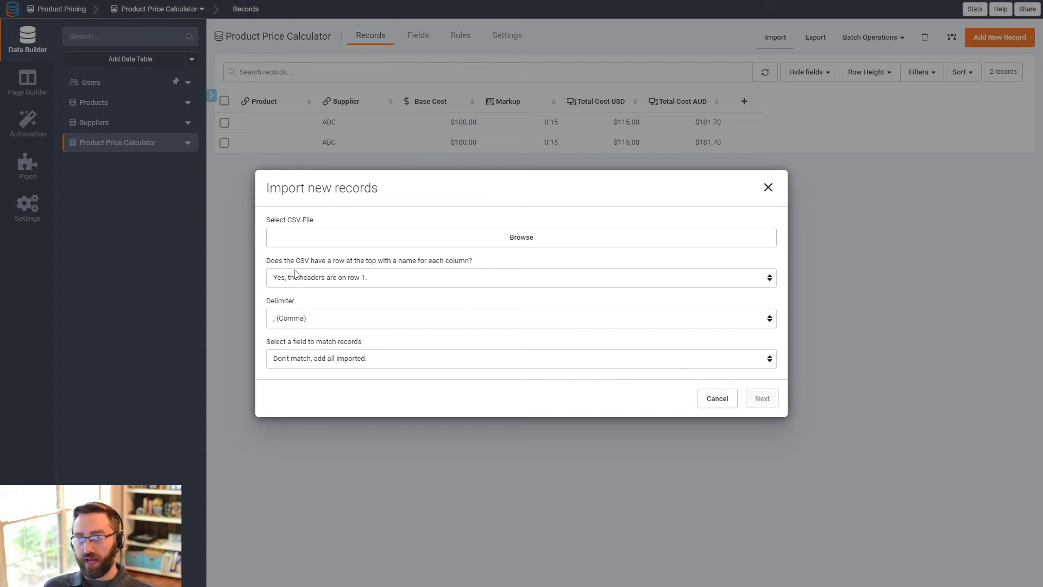
pyautogui.click(768, 187)
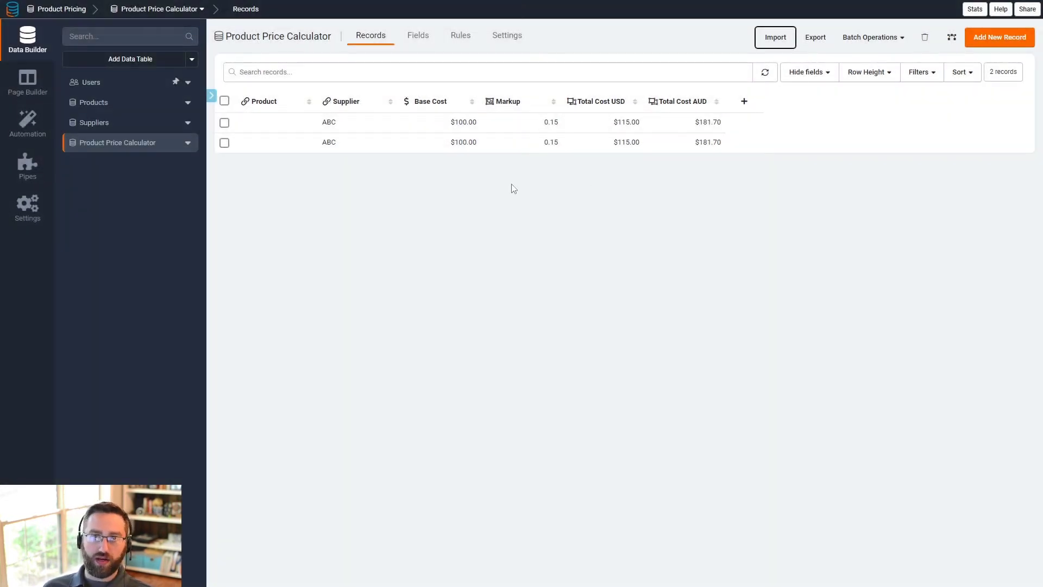
# - Create a new import template named "Product Order Import" for the Product Price Calculator table and open its field mapping
pyautogui.click(25, 133)
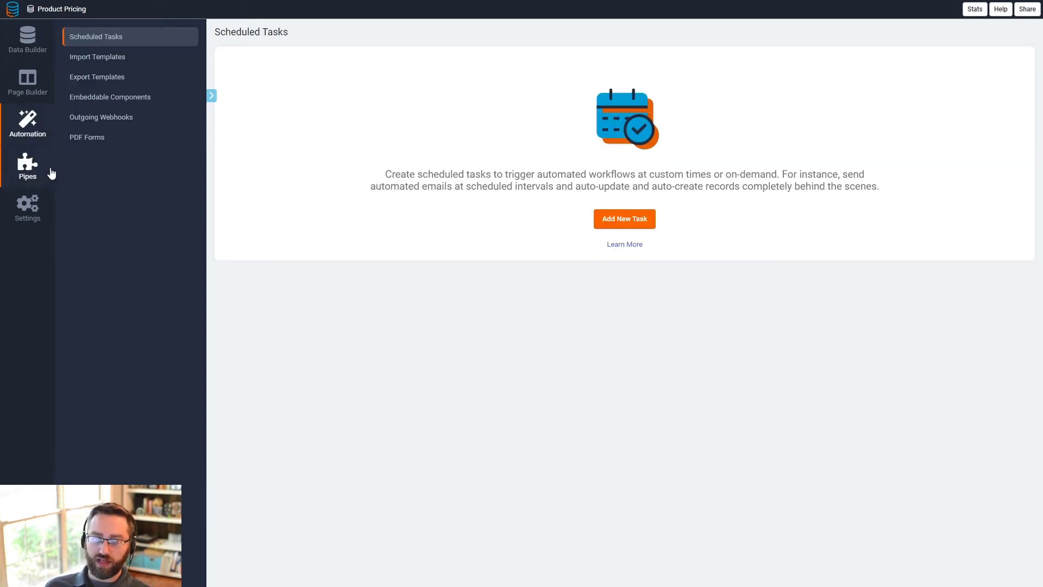
pyautogui.click(93, 57)
pyautogui.click(626, 224)
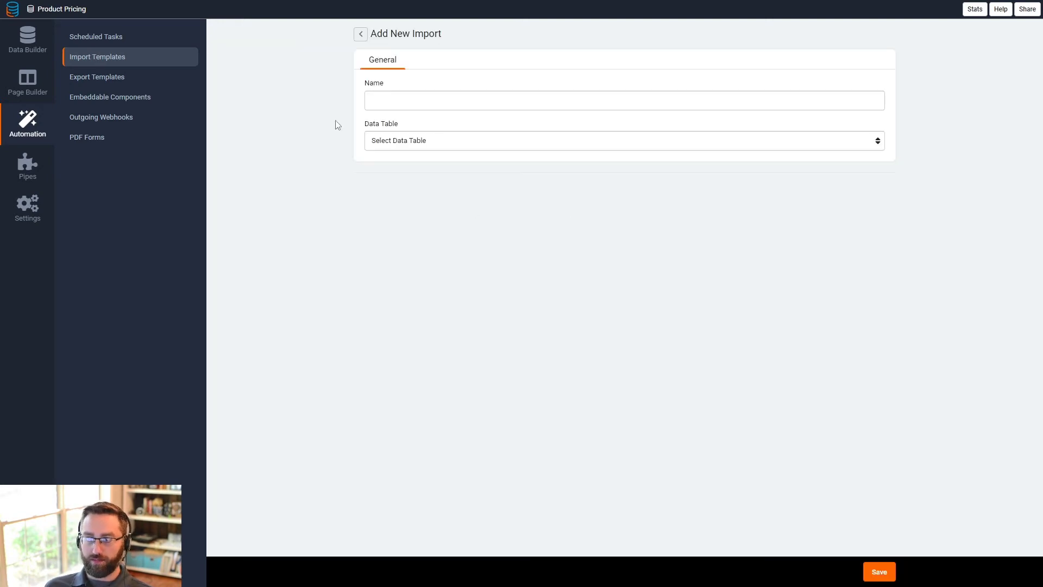
pyautogui.click(399, 101)
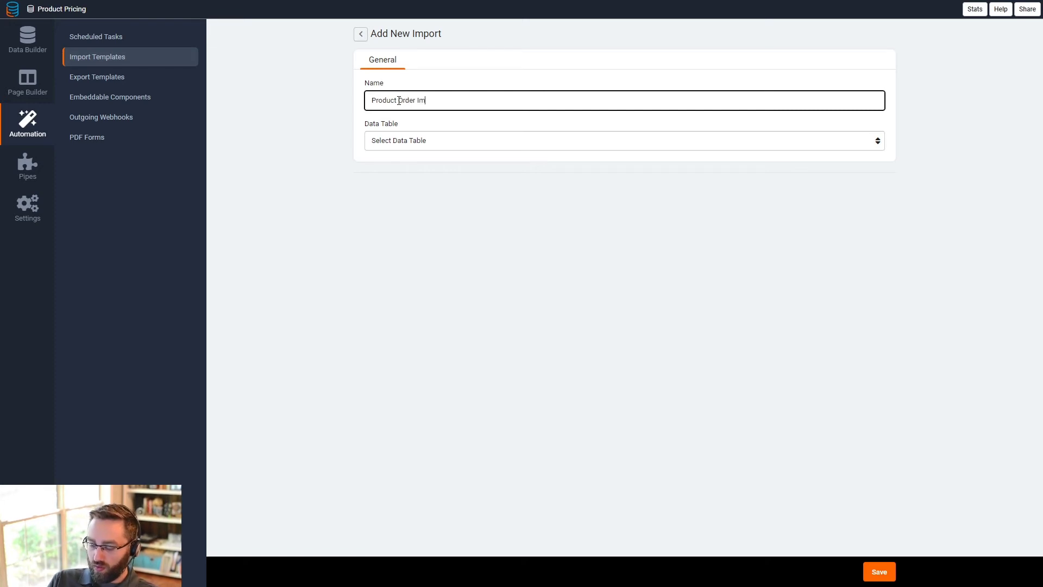
pyautogui.click(405, 141)
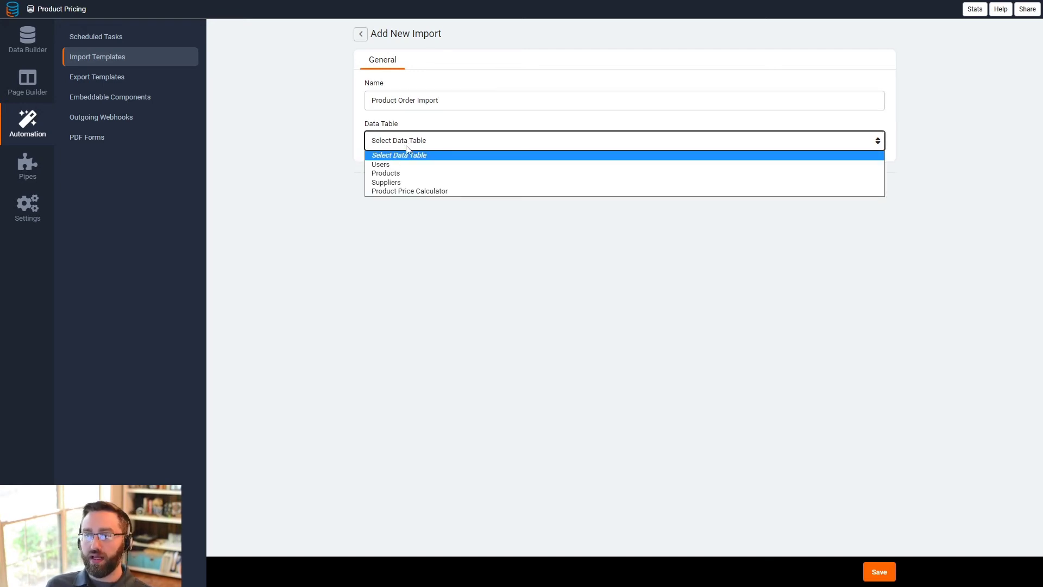
pyautogui.click(402, 194)
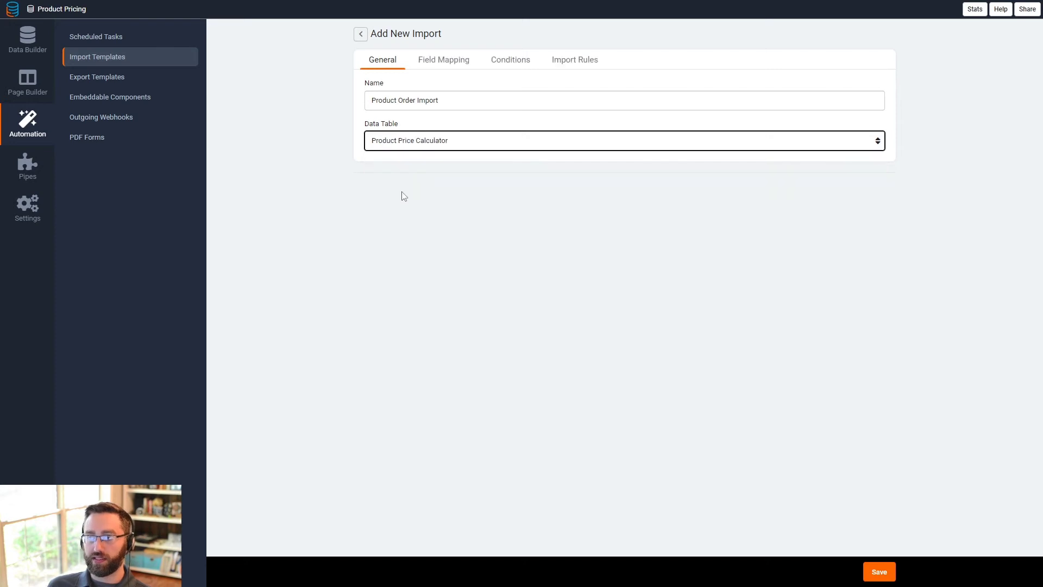
pyautogui.click(436, 64)
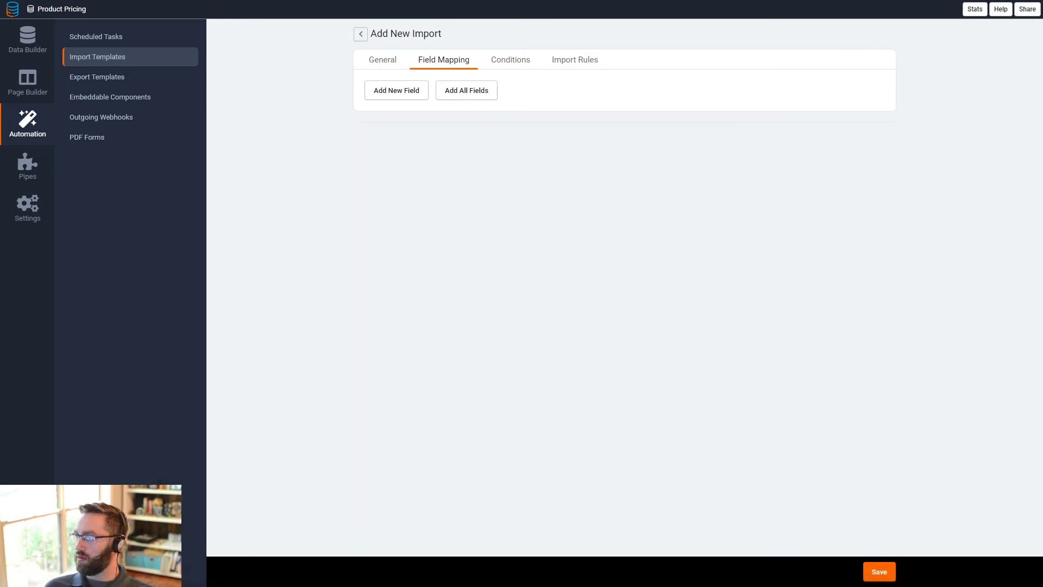
# - Switch to the products.csv spreadsheet, examine its Product, Supplier and Base Cost columns, and shrink its window beside the form
pyautogui.moveTo(1042, 158); pyautogui.dragTo(749, 100)
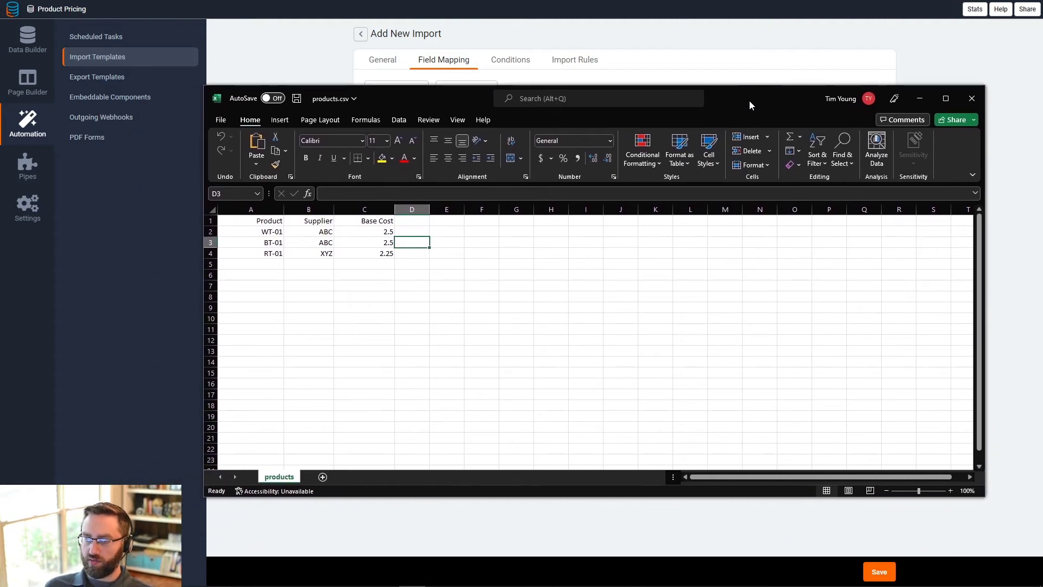
pyautogui.click(260, 223)
pyautogui.moveTo(260, 223); pyautogui.dragTo(271, 253)
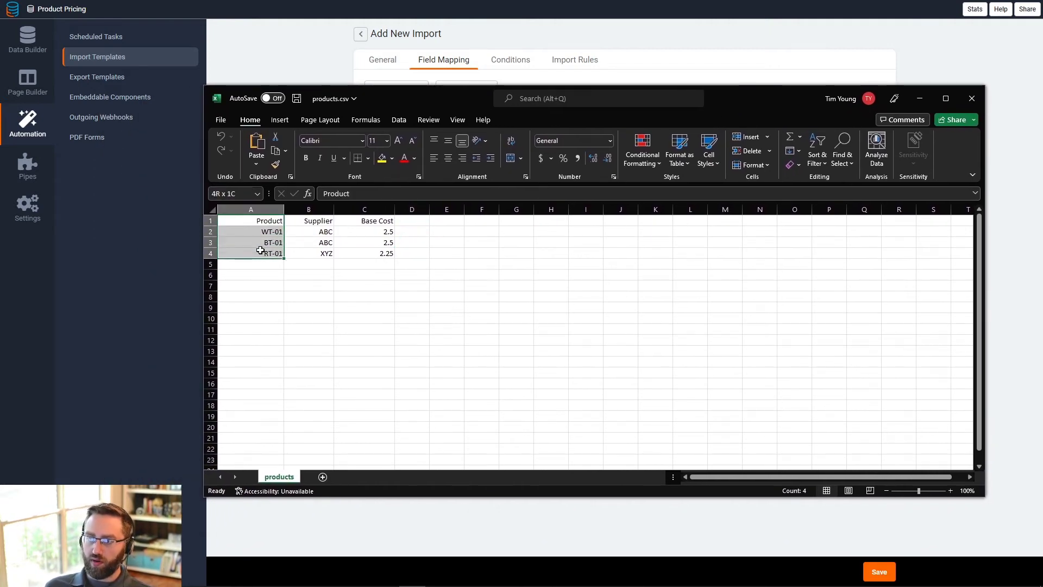
pyautogui.moveTo(311, 221); pyautogui.dragTo(319, 253)
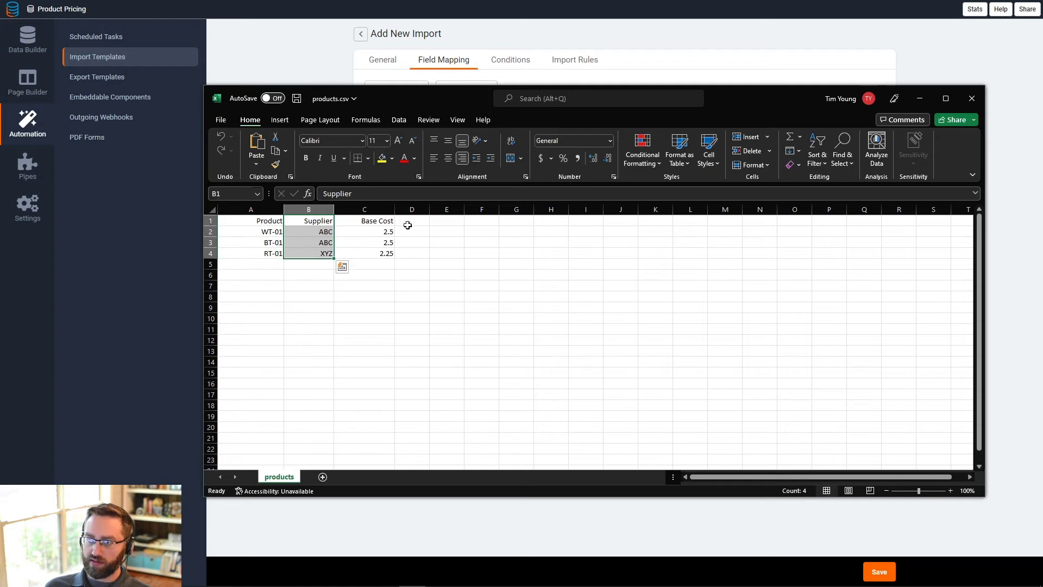
pyautogui.moveTo(375, 221); pyautogui.dragTo(365, 248)
pyautogui.click(449, 327)
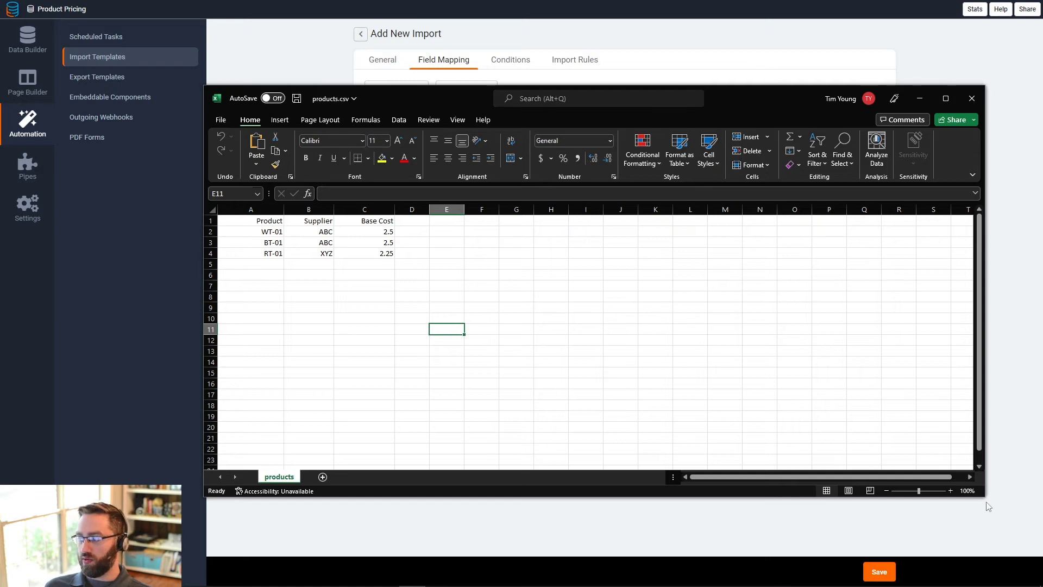
pyautogui.moveTo(984, 496); pyautogui.dragTo(456, 493)
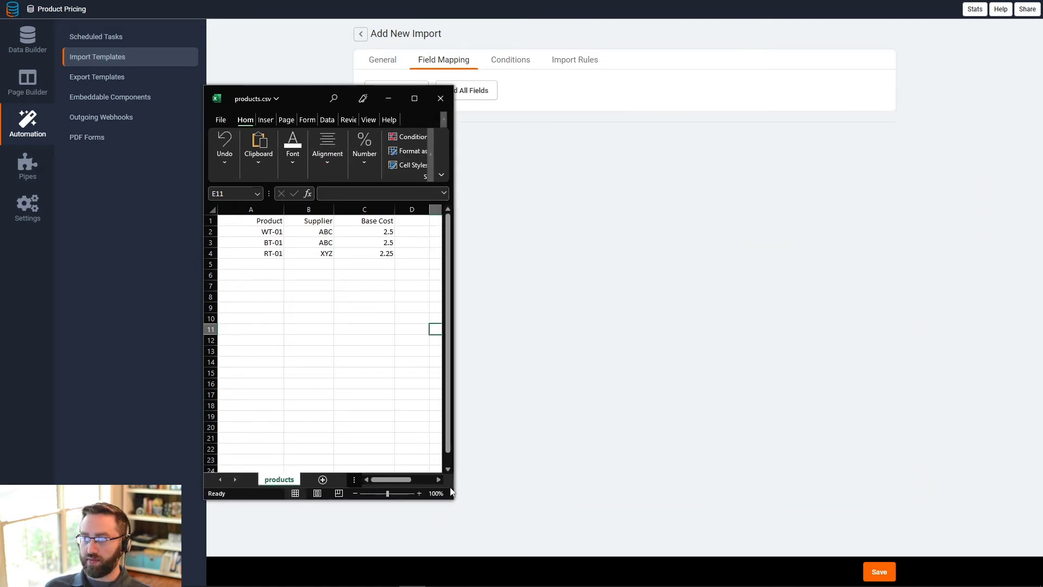
pyautogui.moveTo(289, 103); pyautogui.dragTo(167, 58)
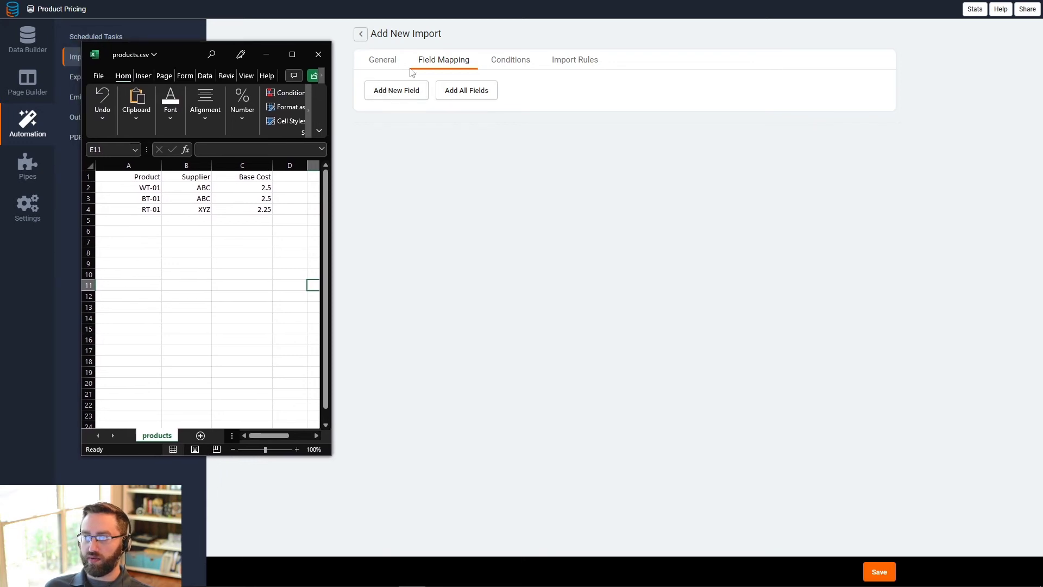
# - Add a field mapping that links the Base Cost data field to the spreadsheet's Base Cost column header
pyautogui.click(391, 92)
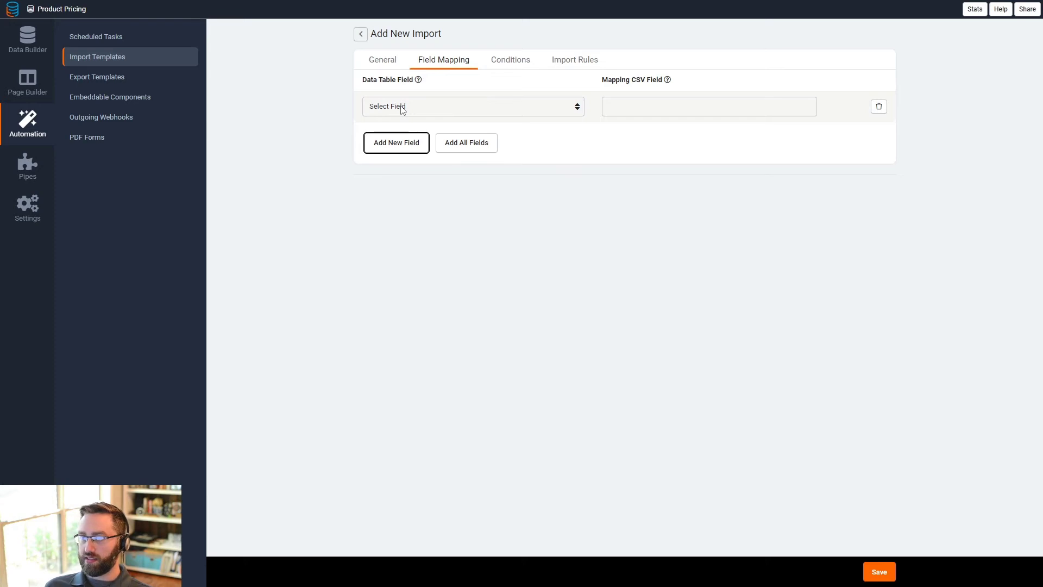
pyautogui.click(403, 107)
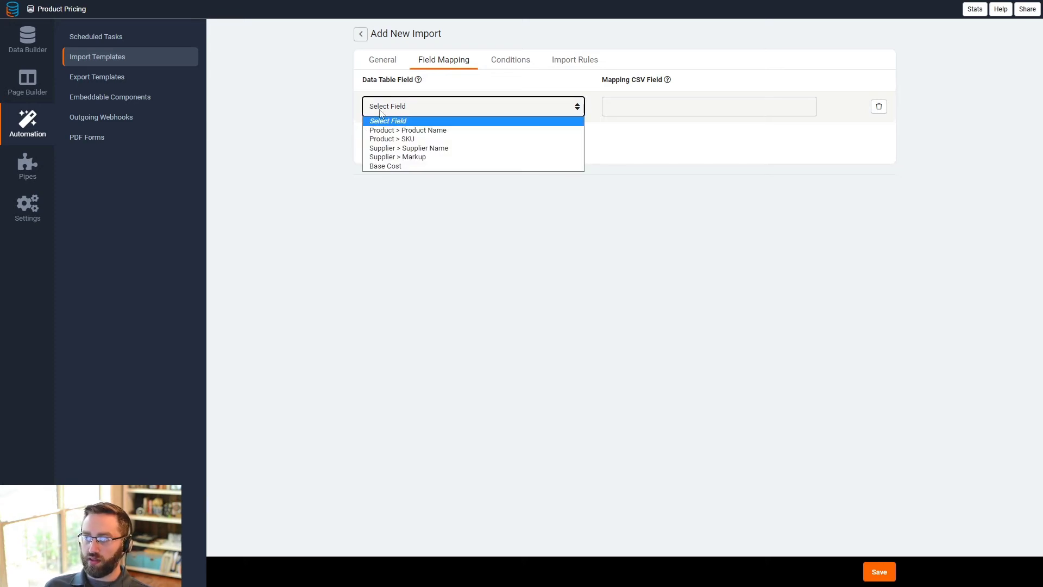
pyautogui.click(385, 165)
pyautogui.click(634, 106)
pyautogui.hotkey('alt', 'Tab')
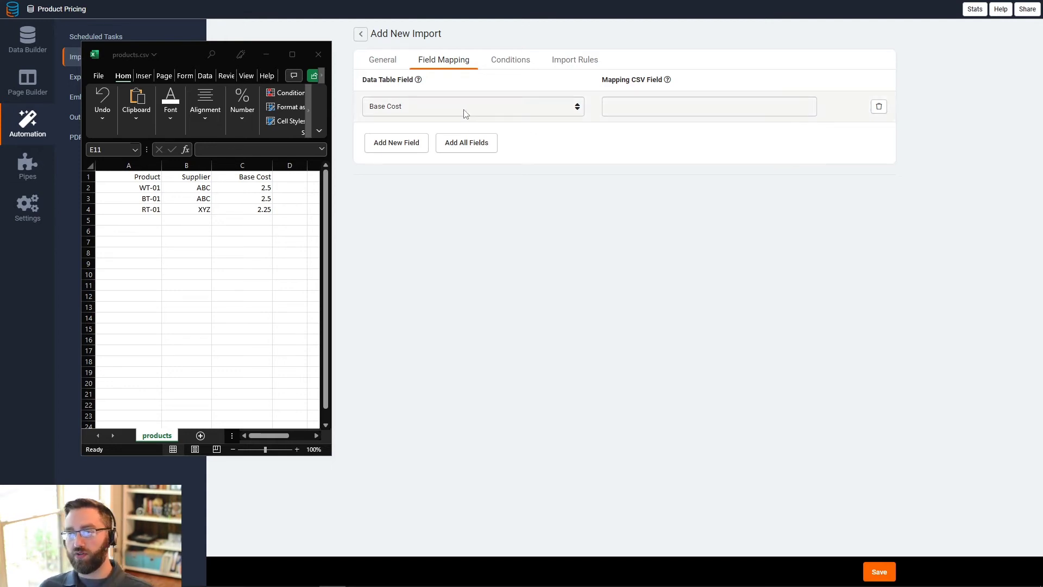
pyautogui.moveTo(667, 81)
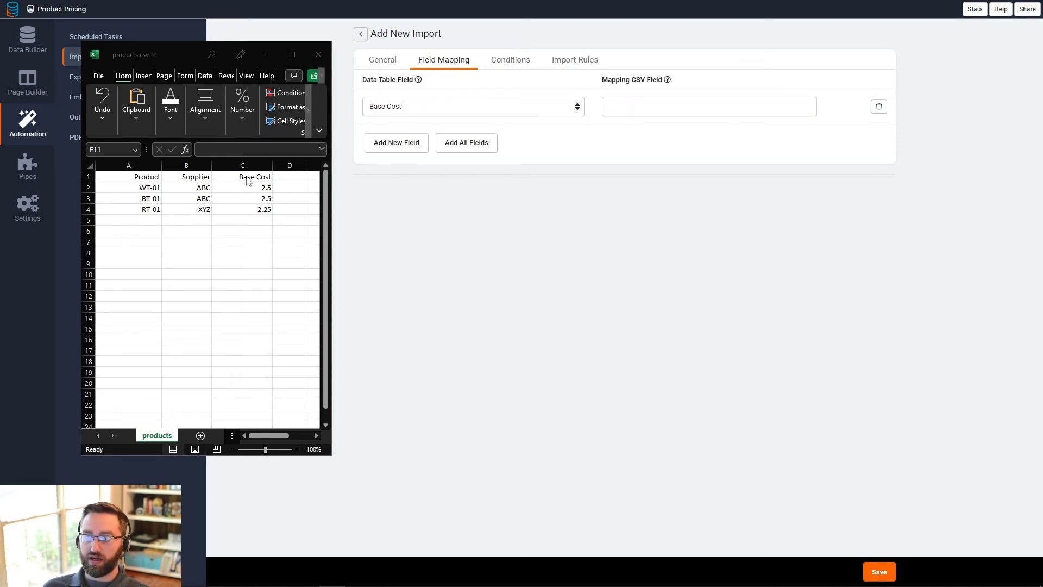
pyautogui.hscroll(1, 247, 181)
pyautogui.click(197, 177)
pyautogui.hotkey('ctrl', 'c')
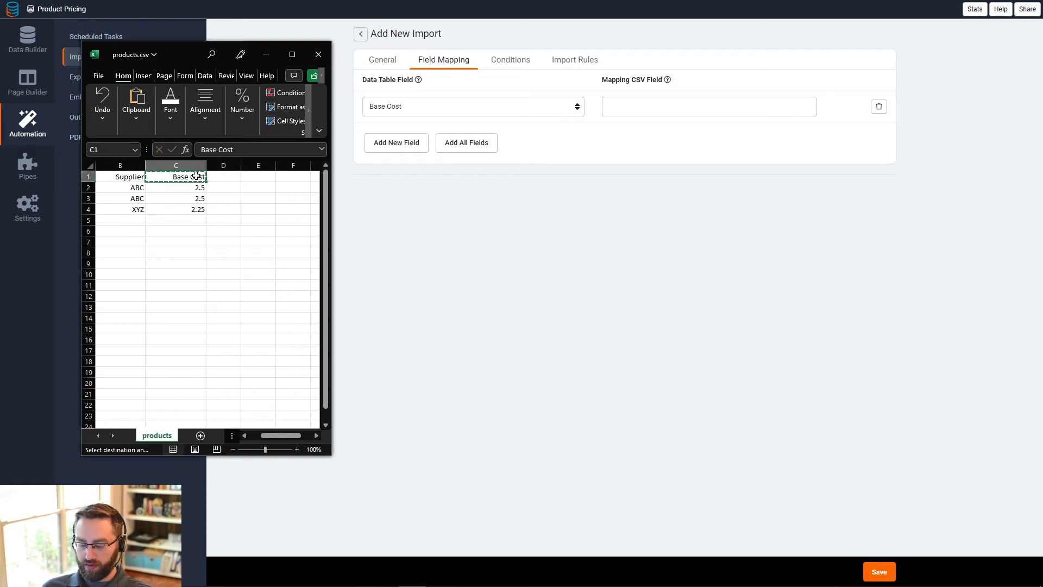
pyautogui.click(662, 106)
pyautogui.hotkey('ctrl', 'v')
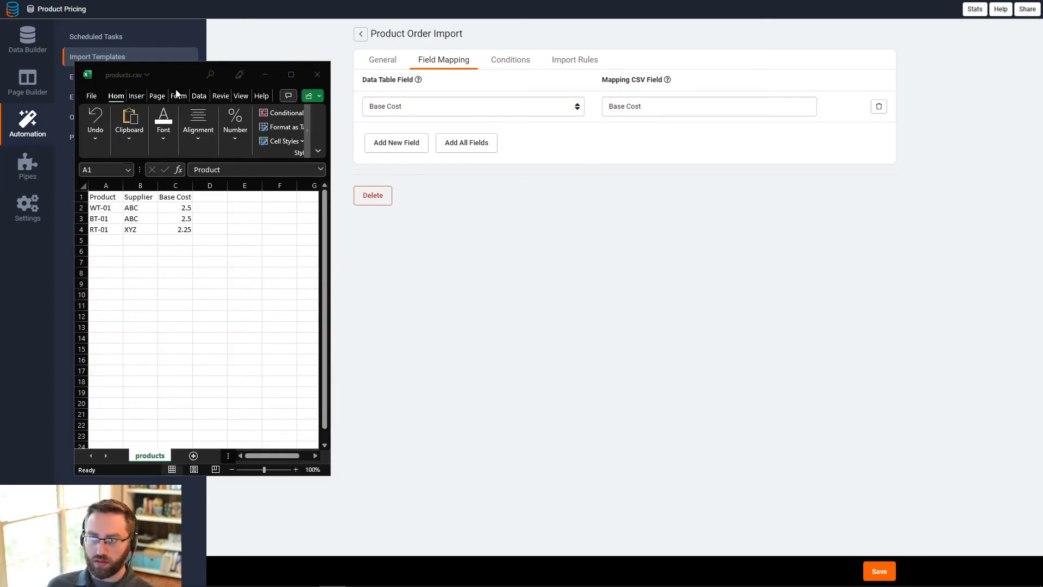
# - Add two more mapping rows and enter the CSV field names Product and Supplier
pyautogui.moveTo(182, 74); pyautogui.dragTo(197, 80)
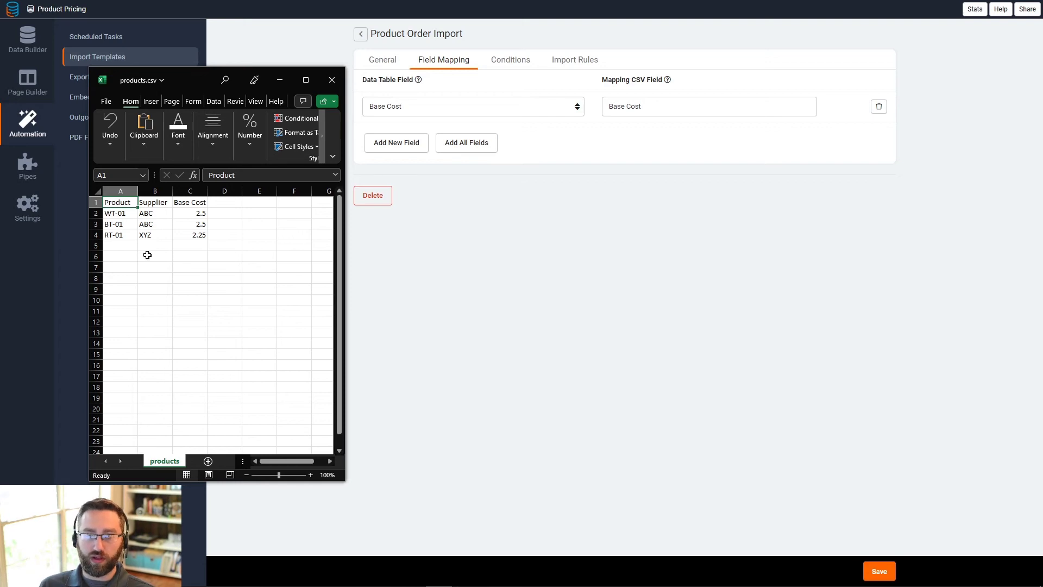
pyautogui.click(157, 203)
pyautogui.click(124, 202)
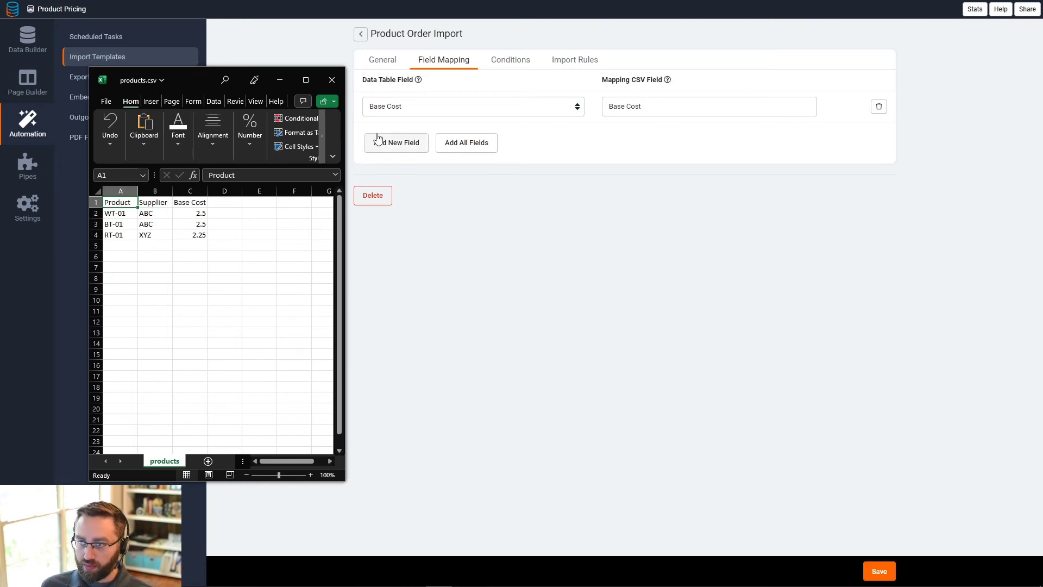
pyautogui.click(389, 142)
pyautogui.click(400, 172)
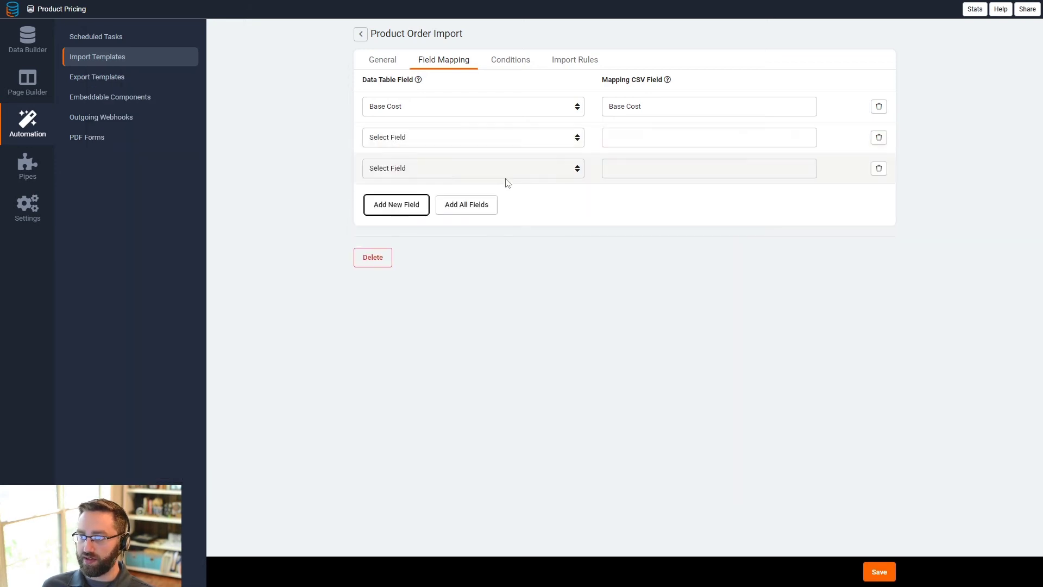
pyautogui.click(660, 142)
pyautogui.write('produ')
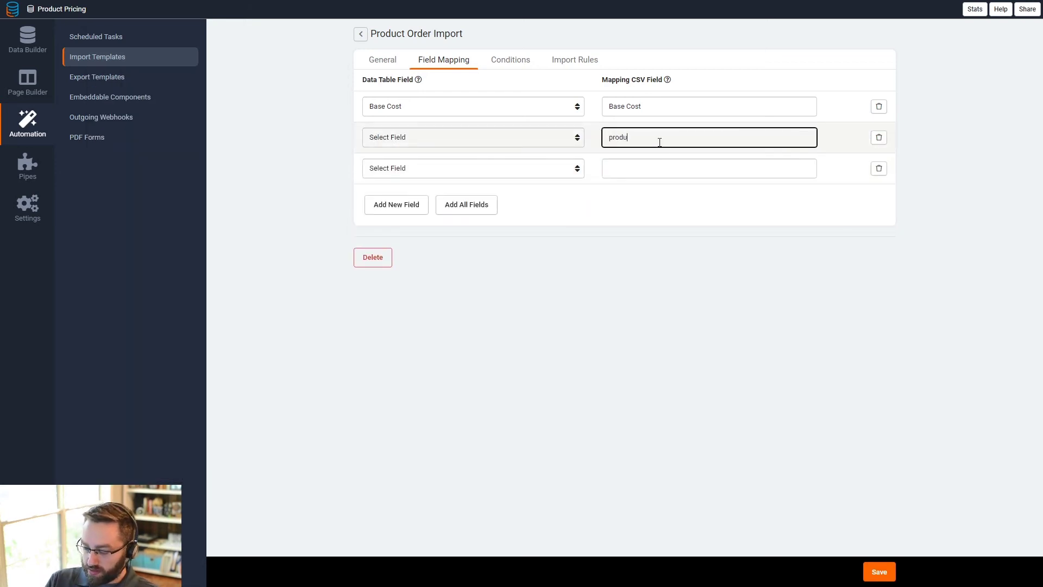
pyautogui.write('ct')
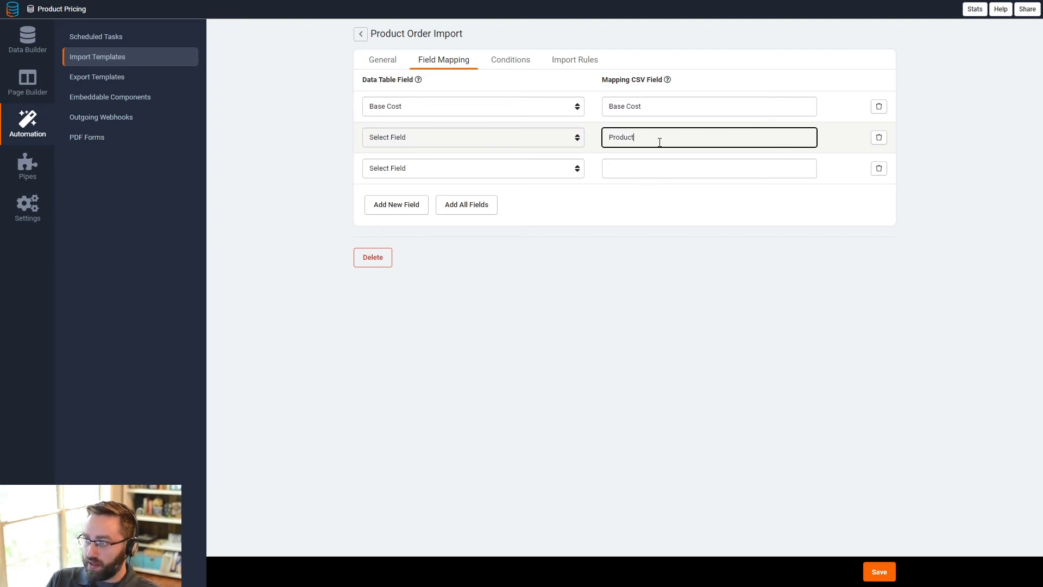
pyautogui.press('Tab')
pyautogui.click(618, 170)
pyautogui.write('S')
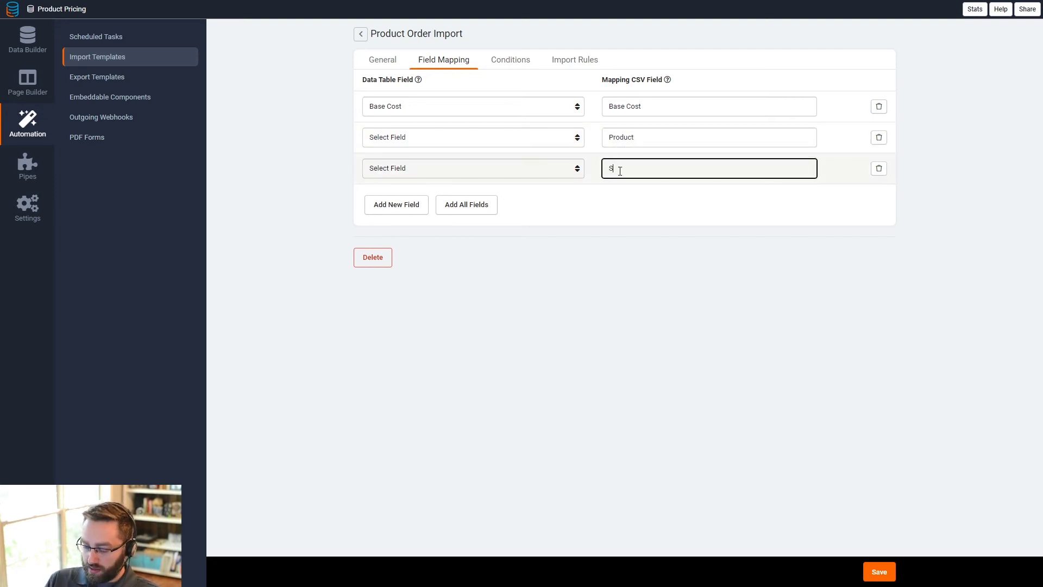
pyautogui.write('upplier')
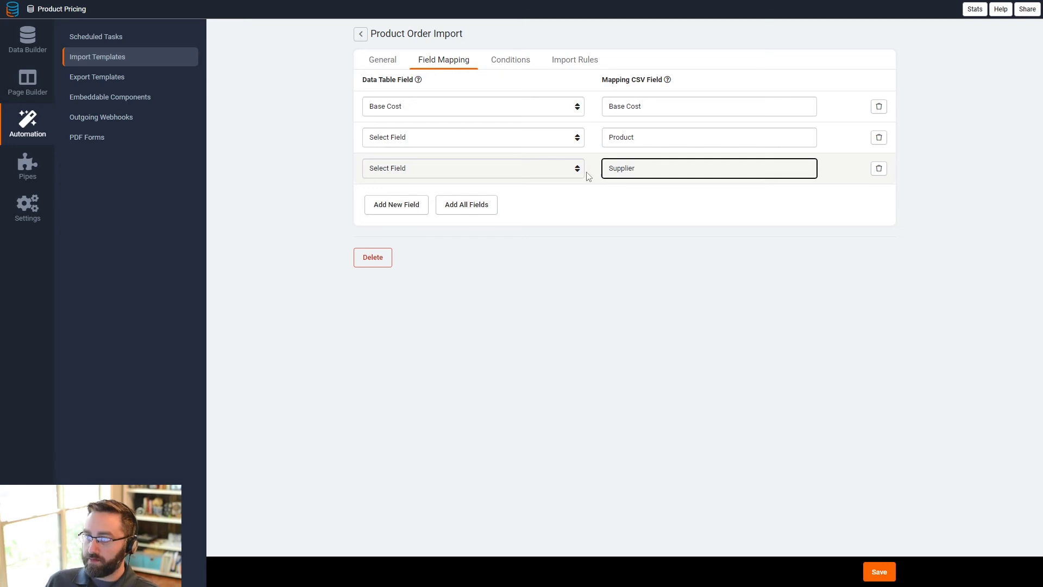
# - Map the Product CSV field to Product > SKU and the Supplier CSV field to Supplier > Supplier Name
pyautogui.click(537, 142)
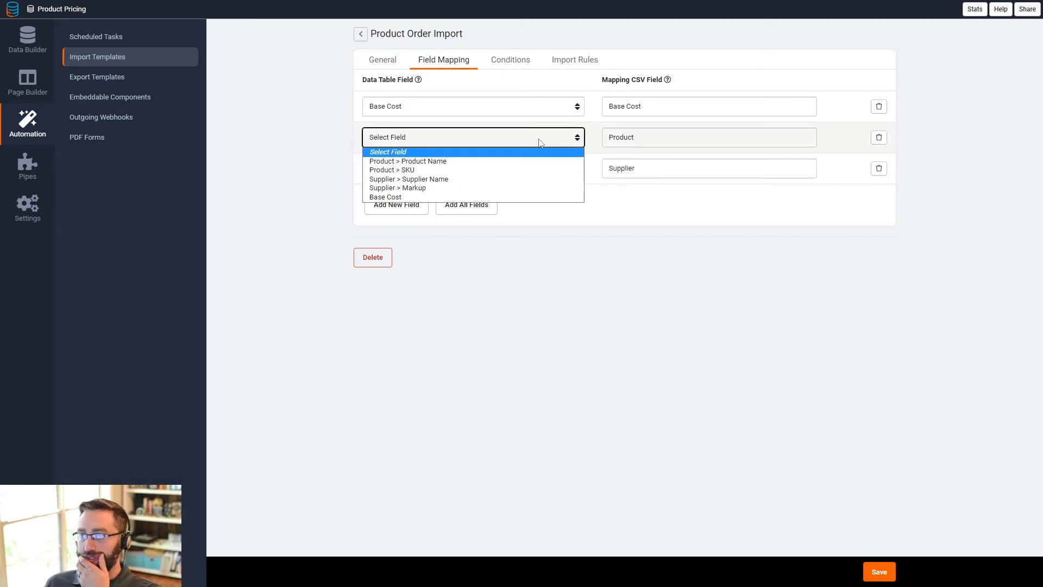
pyautogui.click(420, 171)
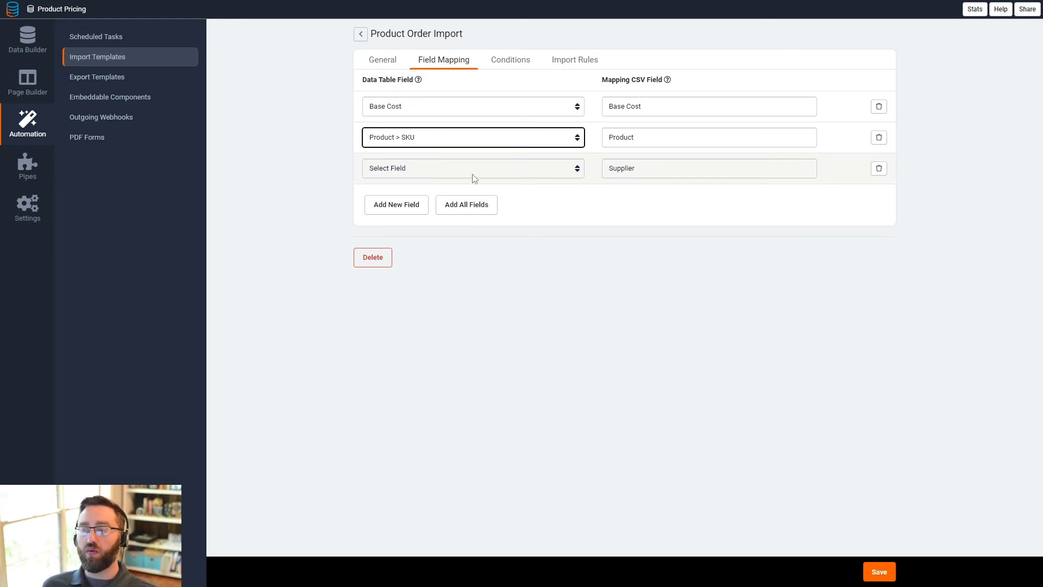
pyautogui.click(431, 171)
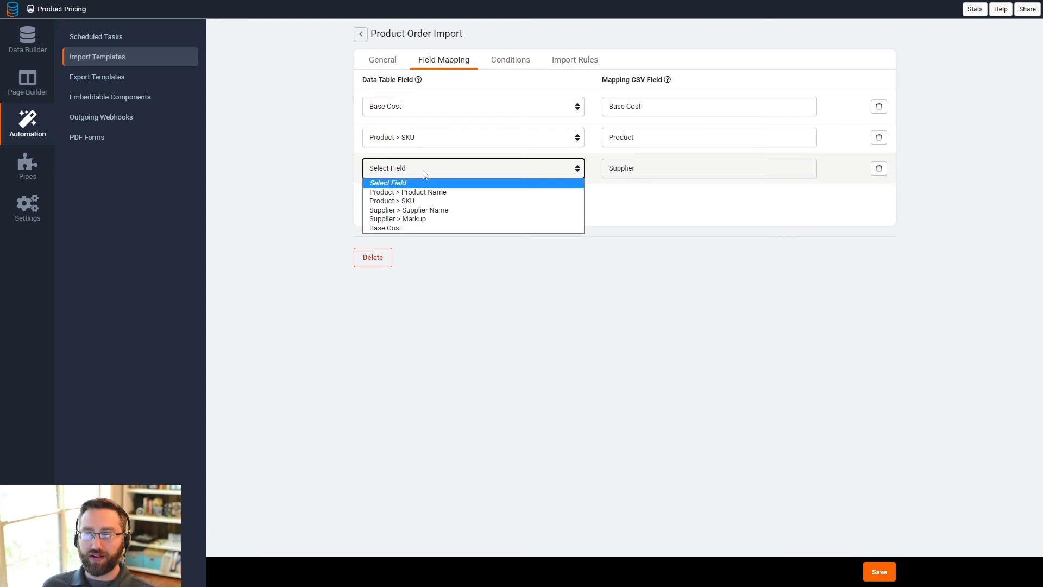
pyautogui.click(413, 211)
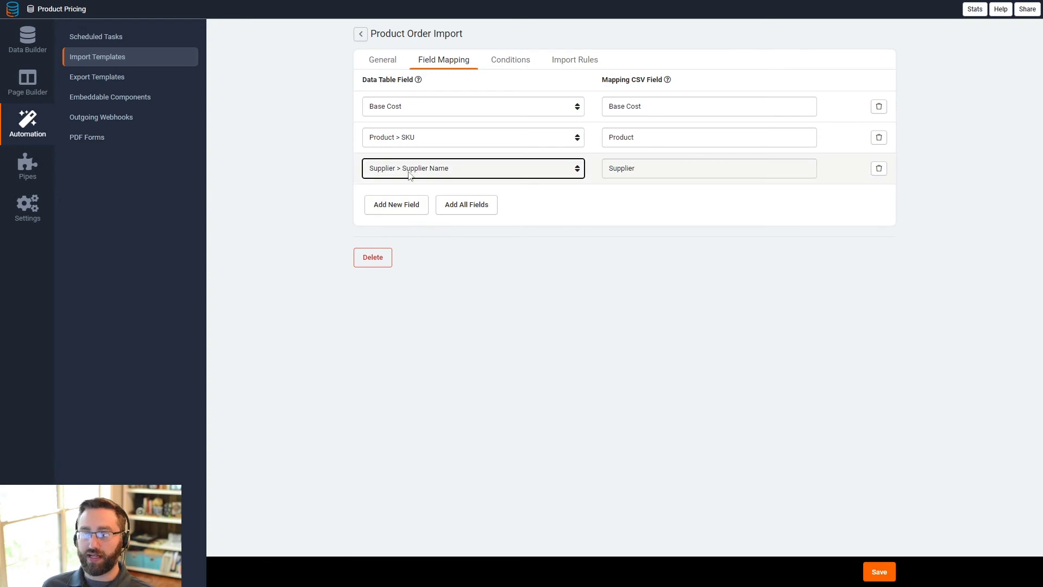
pyautogui.click(395, 138)
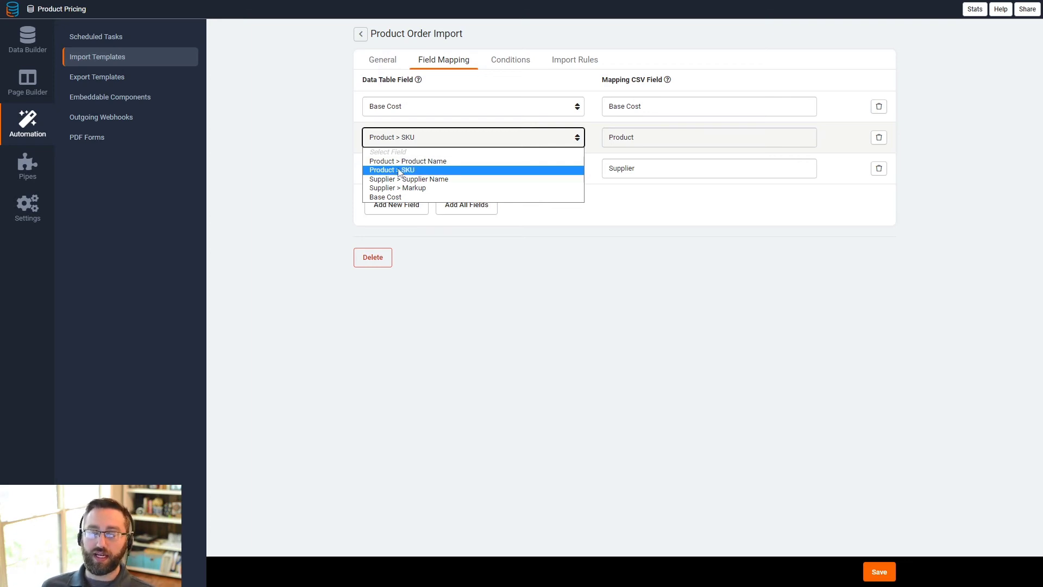
pyautogui.click(634, 212)
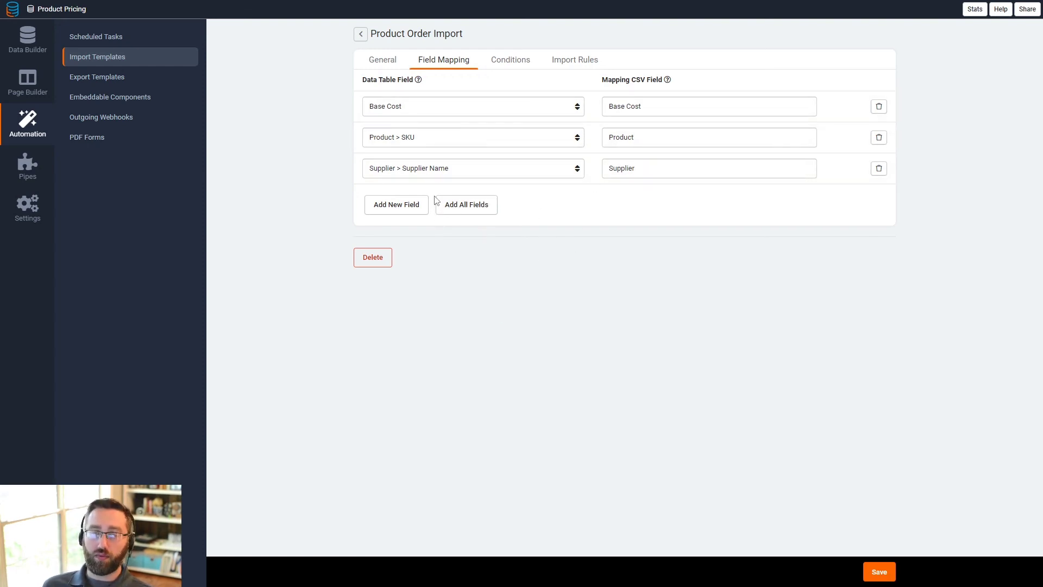
# - Check the Conditions and Import Rules tabs, then save the Product Order Import template
pyautogui.click(511, 66)
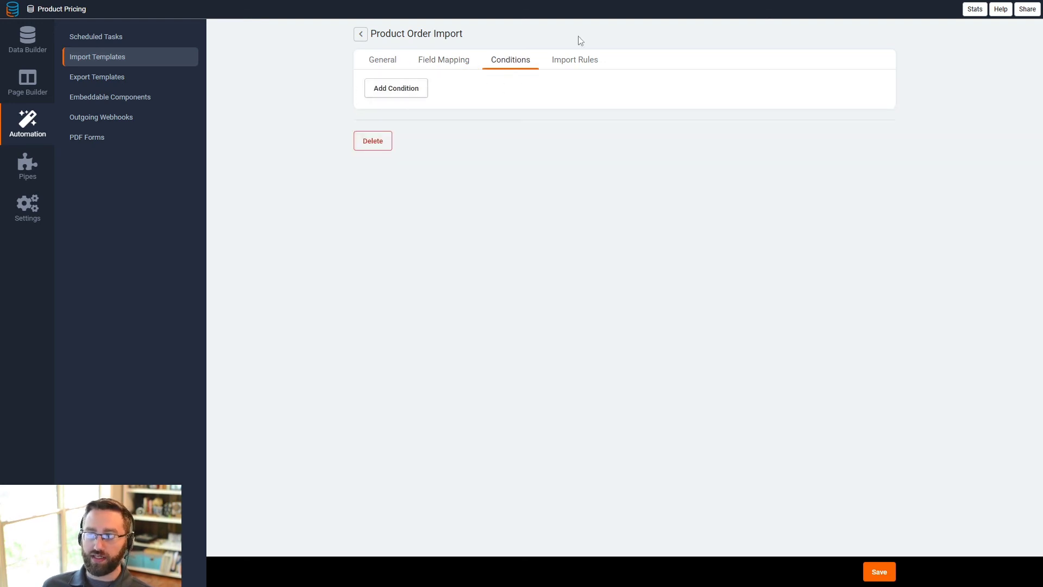
pyautogui.click(580, 67)
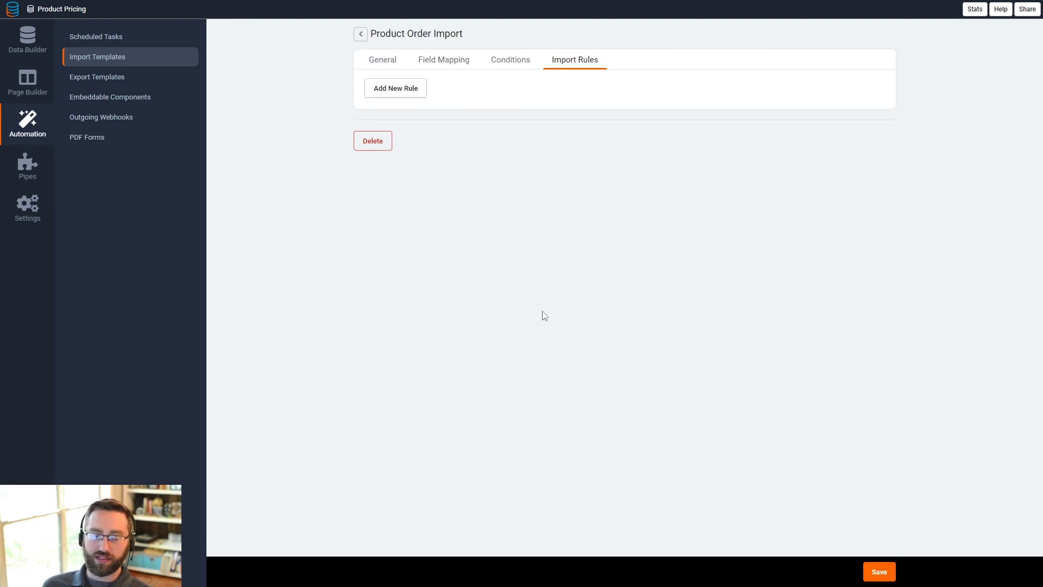
pyautogui.click(461, 62)
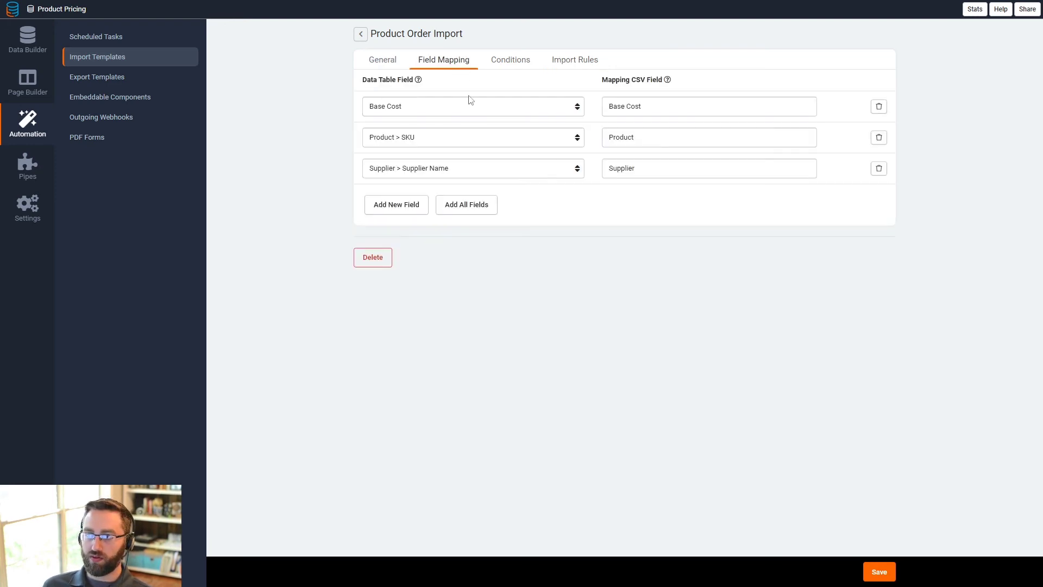
pyautogui.click(878, 573)
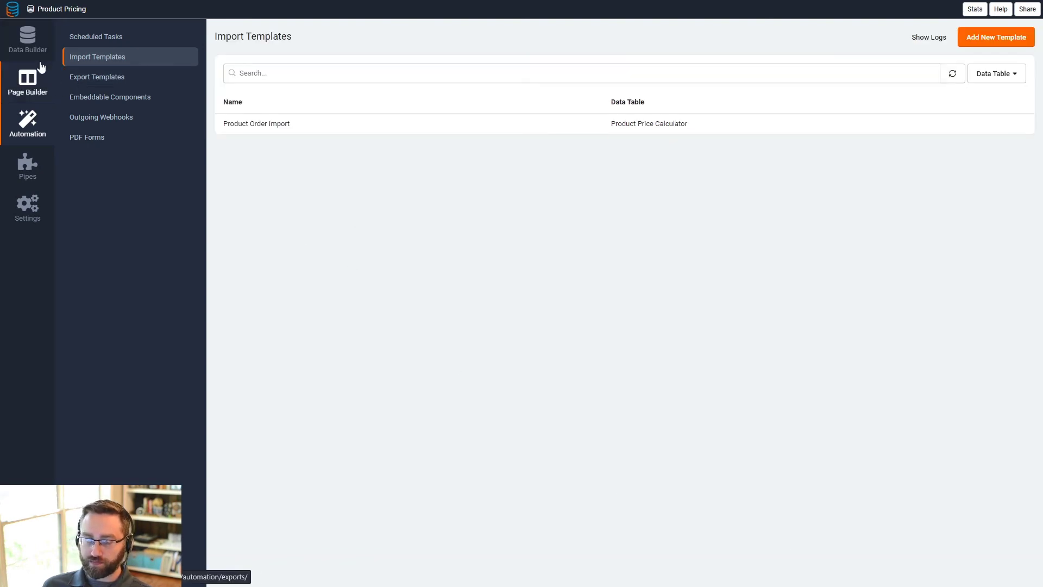
# - Import the products CSV into the Product Price Calculator table using the Product Order Import template, then refresh the records
pyautogui.click(30, 49)
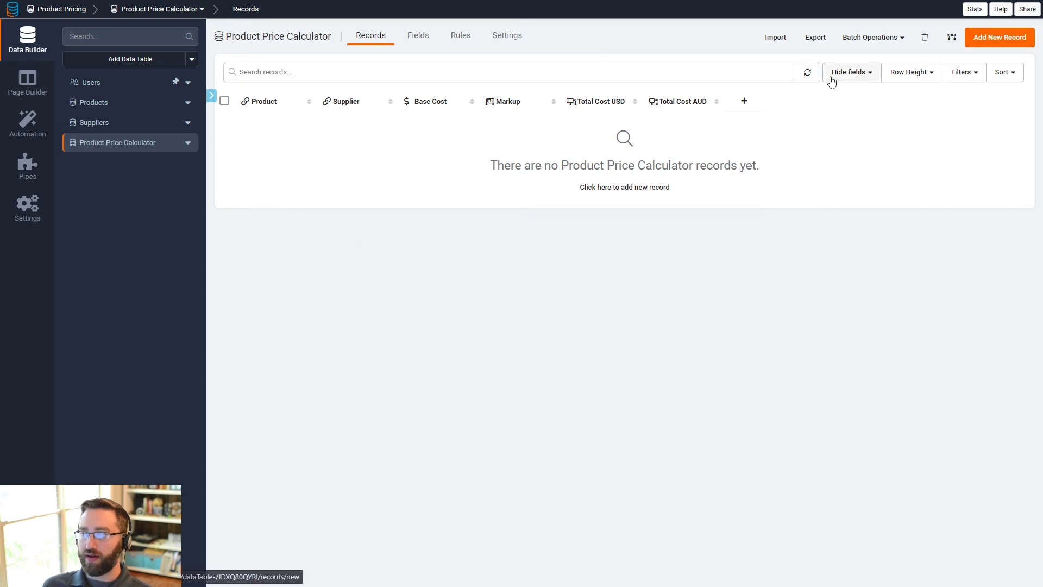
pyautogui.click(773, 39)
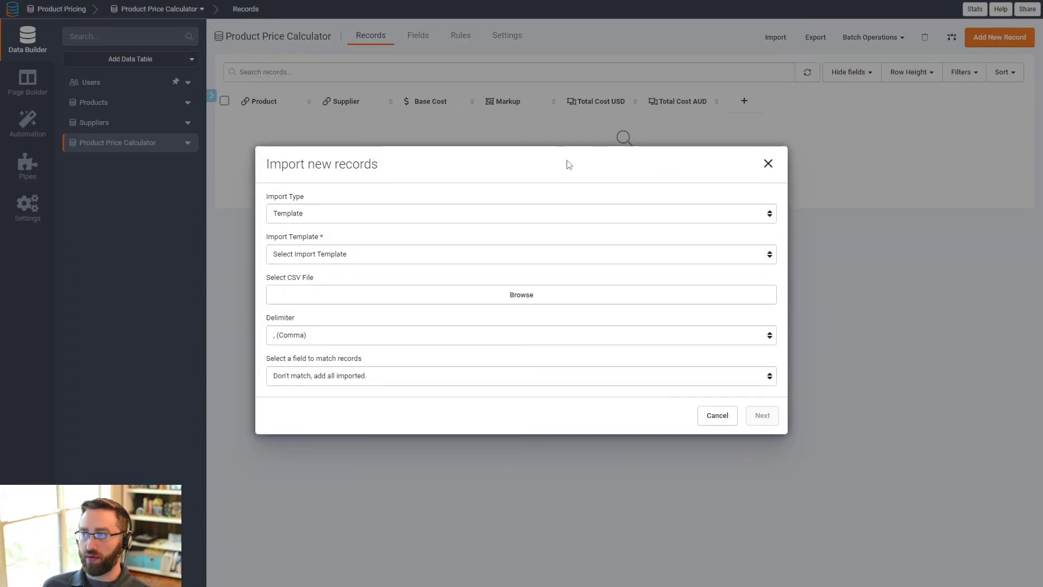
pyautogui.click(293, 217)
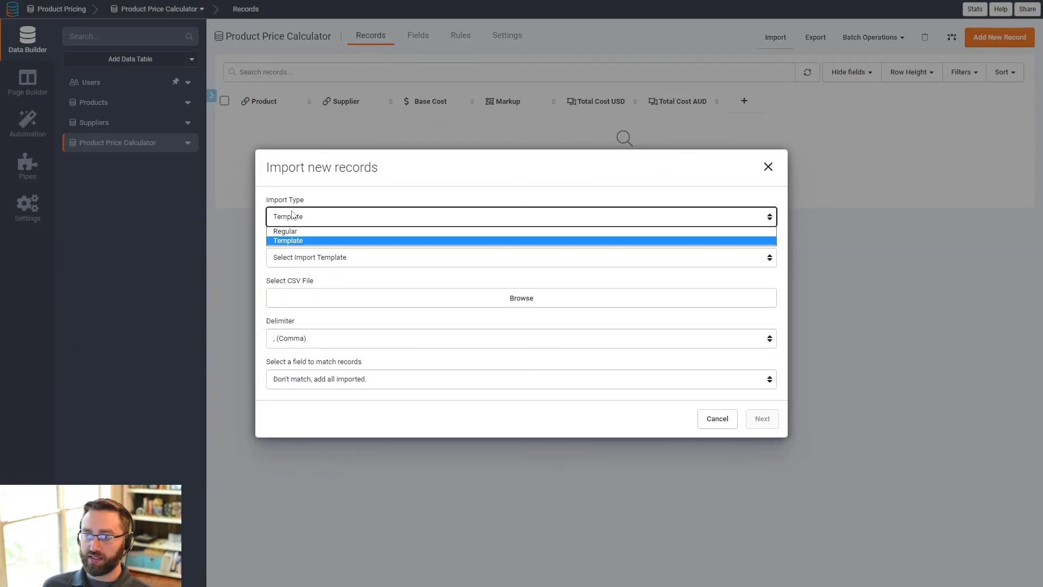
pyautogui.click(293, 237)
pyautogui.click(294, 257)
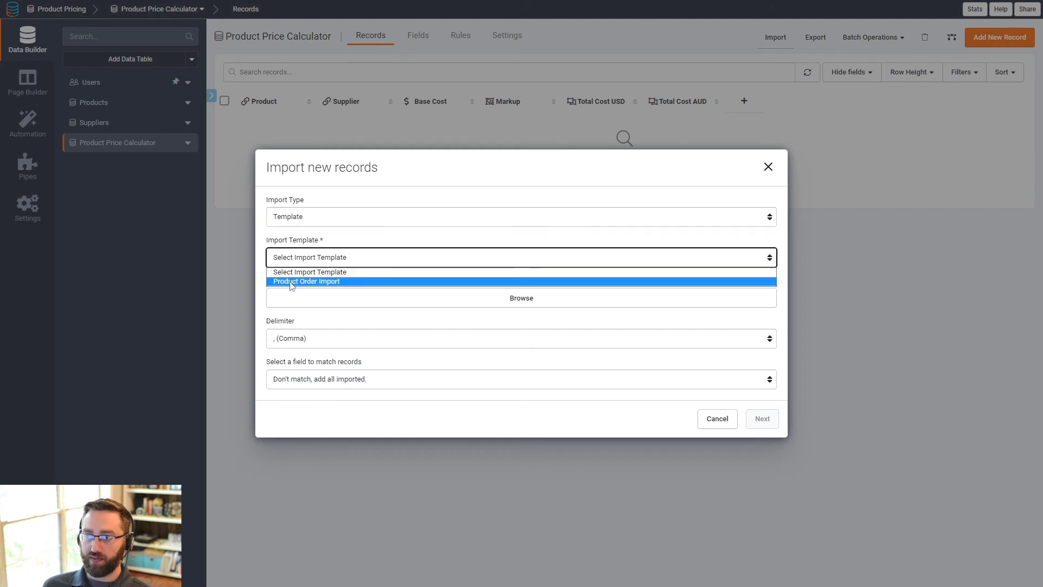
pyautogui.click(294, 282)
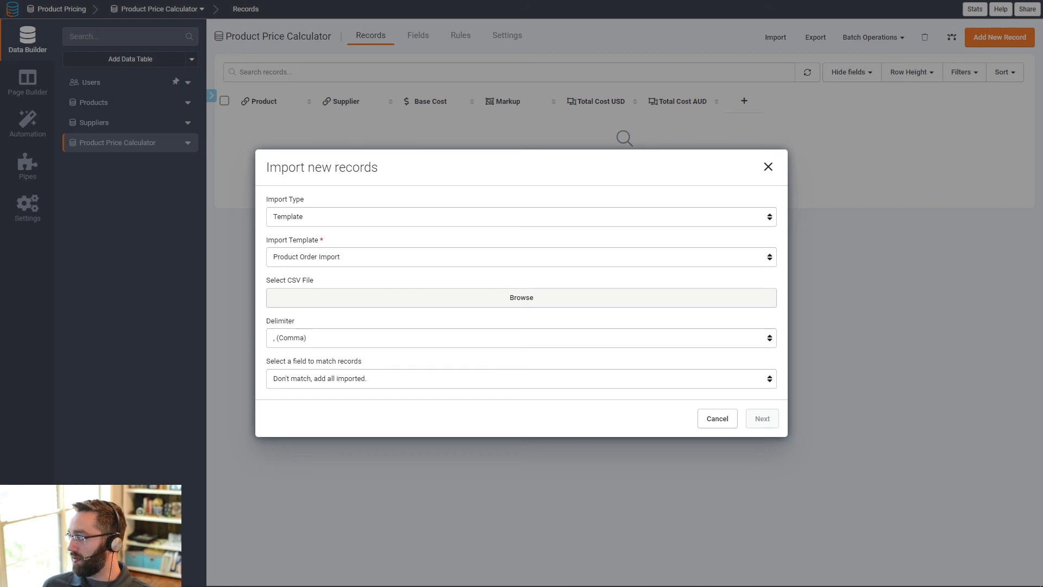
pyautogui.click(651, 469)
pyautogui.click(763, 412)
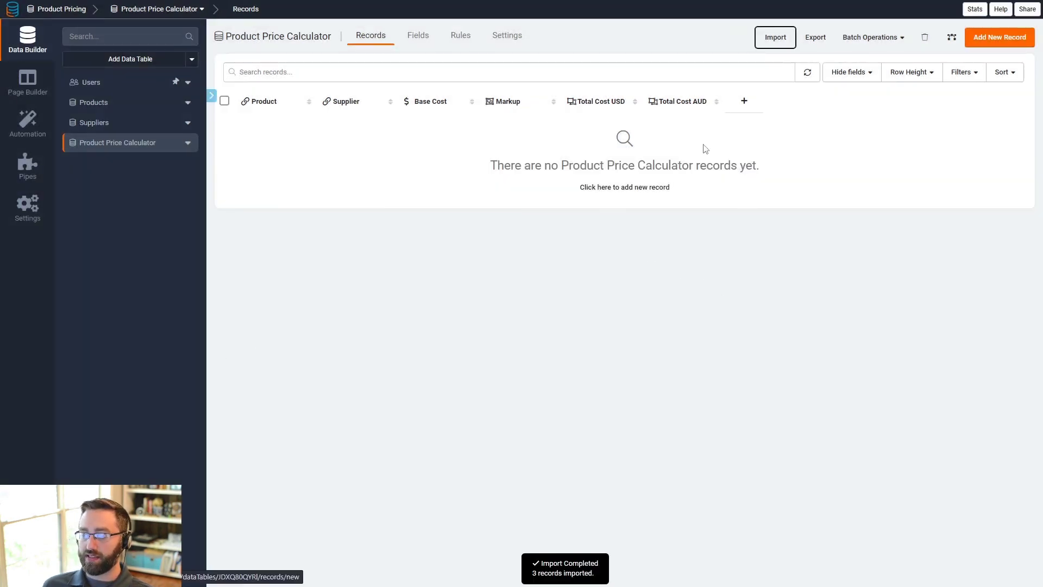
pyautogui.click(807, 72)
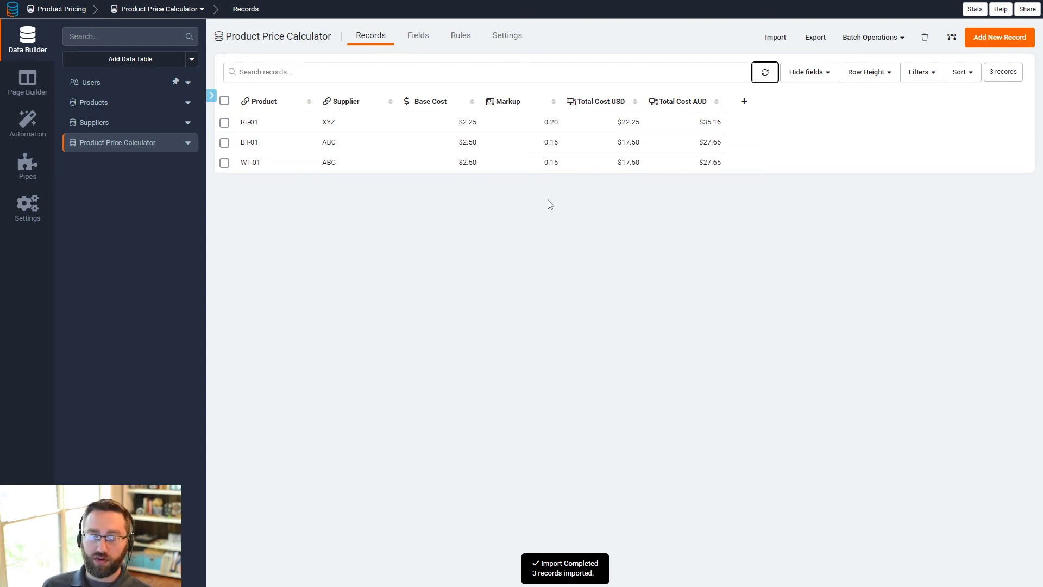
pyautogui.click(471, 240)
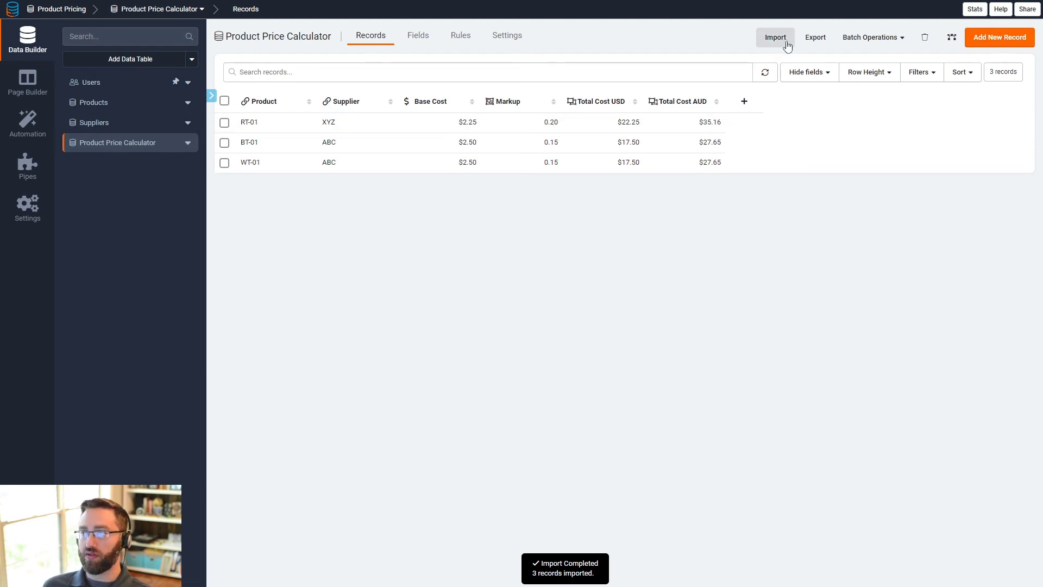
# - Create a Products page with a table of the Products data table, an add-products form, and a Default Layout Menu entry
pyautogui.click(28, 86)
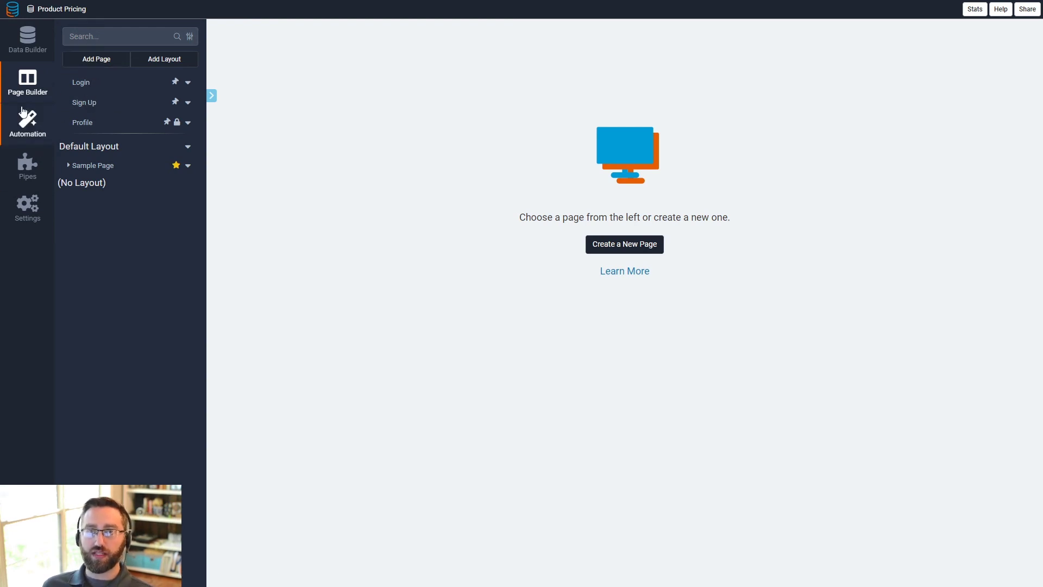
pyautogui.click(94, 60)
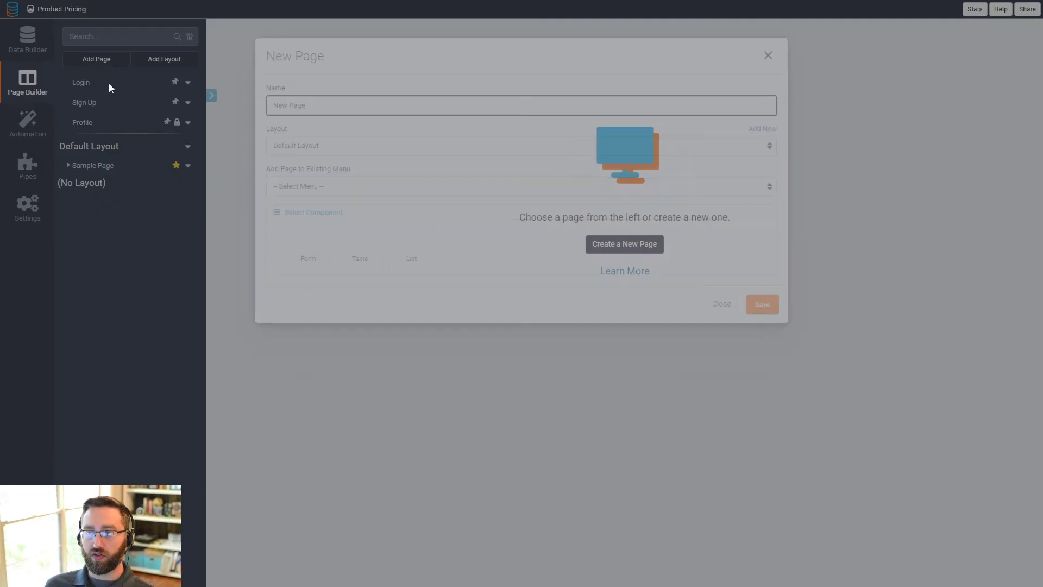
pyautogui.moveTo(324, 212); pyautogui.dragTo(255, 214)
pyautogui.write('Products')
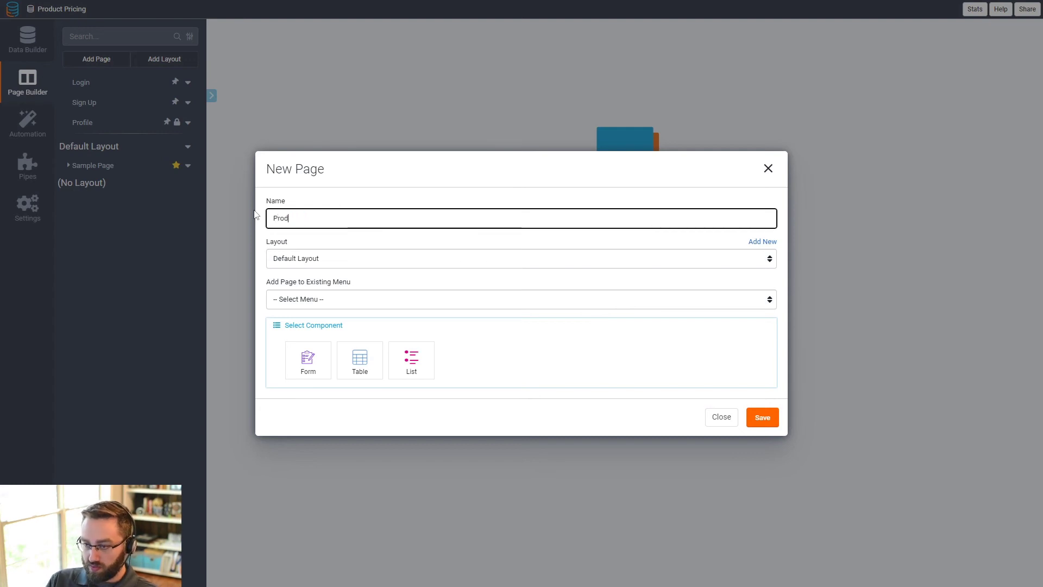
pyautogui.click(360, 359)
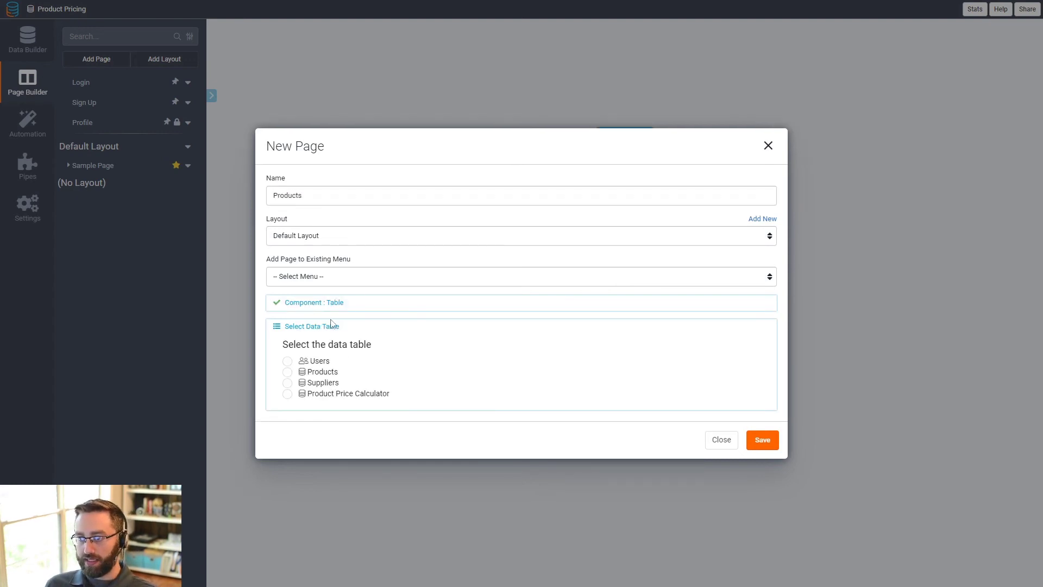
pyautogui.click(324, 374)
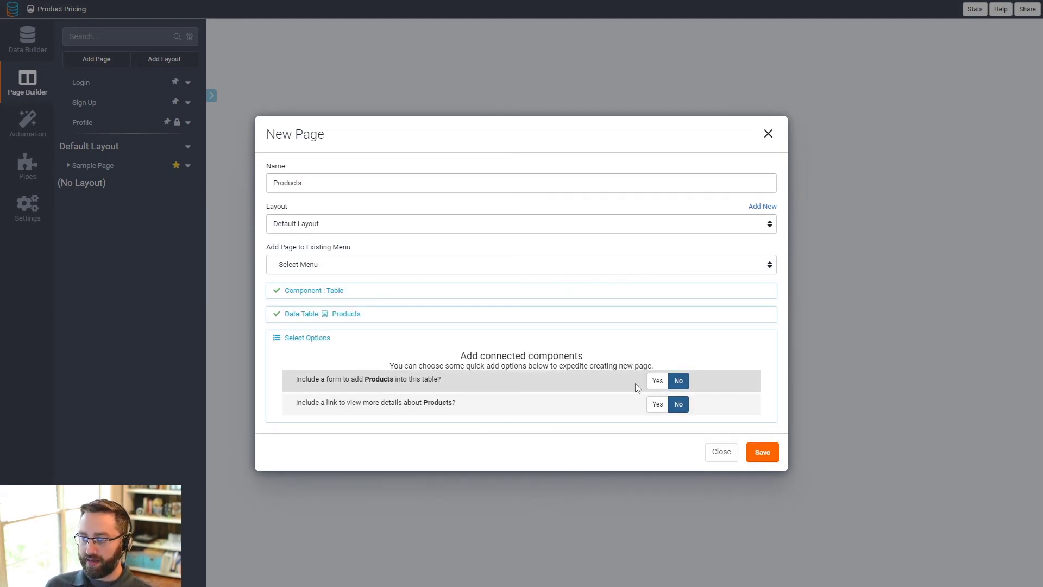
pyautogui.click(657, 381)
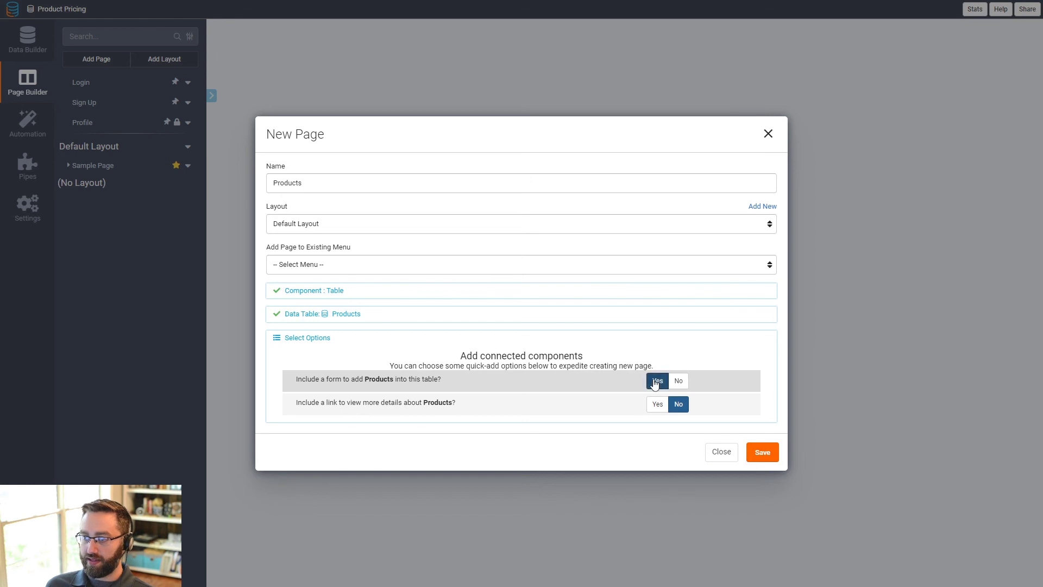
pyautogui.click(343, 264)
pyautogui.click(343, 289)
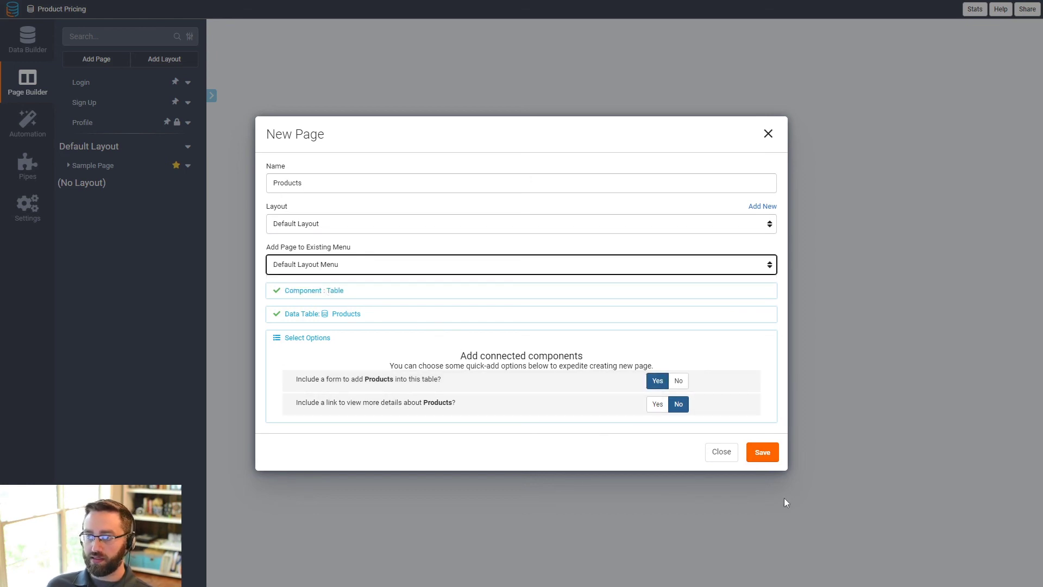
pyautogui.click(762, 452)
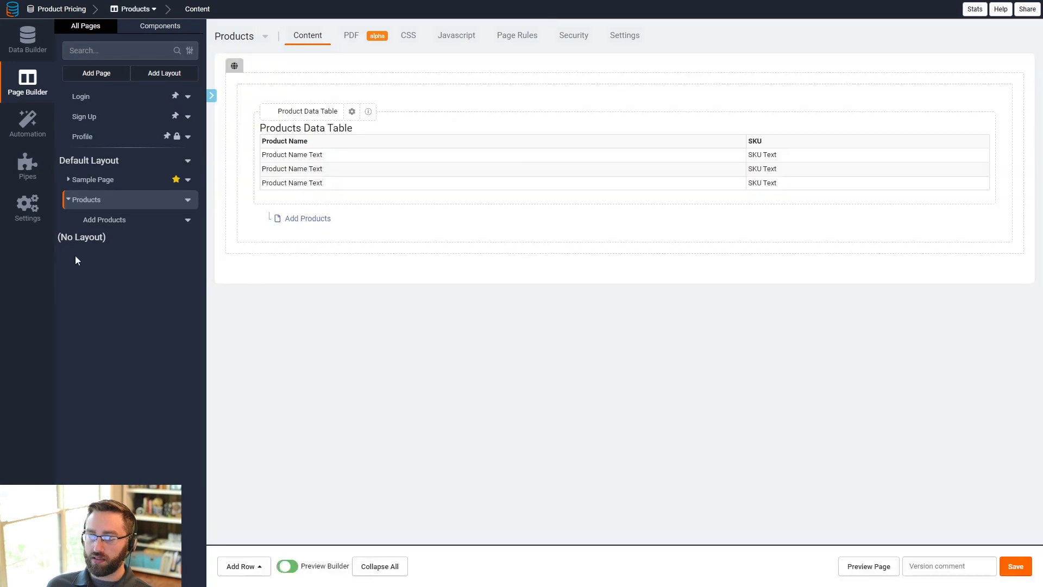
# - Add an Edit link column to the Products data table, set it to show in a popup, and save the table
pyautogui.click(348, 151)
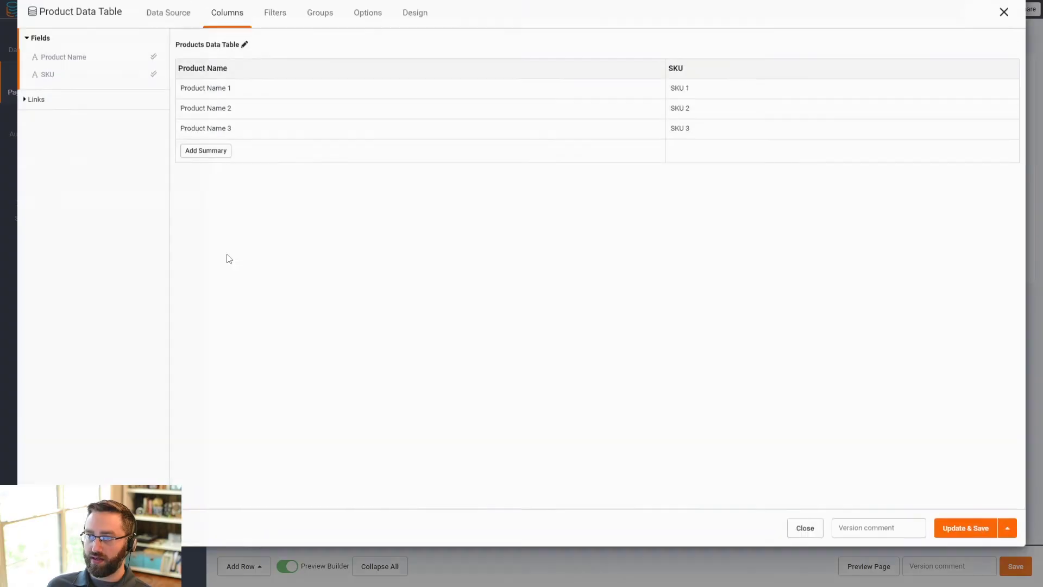
pyautogui.click(64, 124)
pyautogui.click(55, 101)
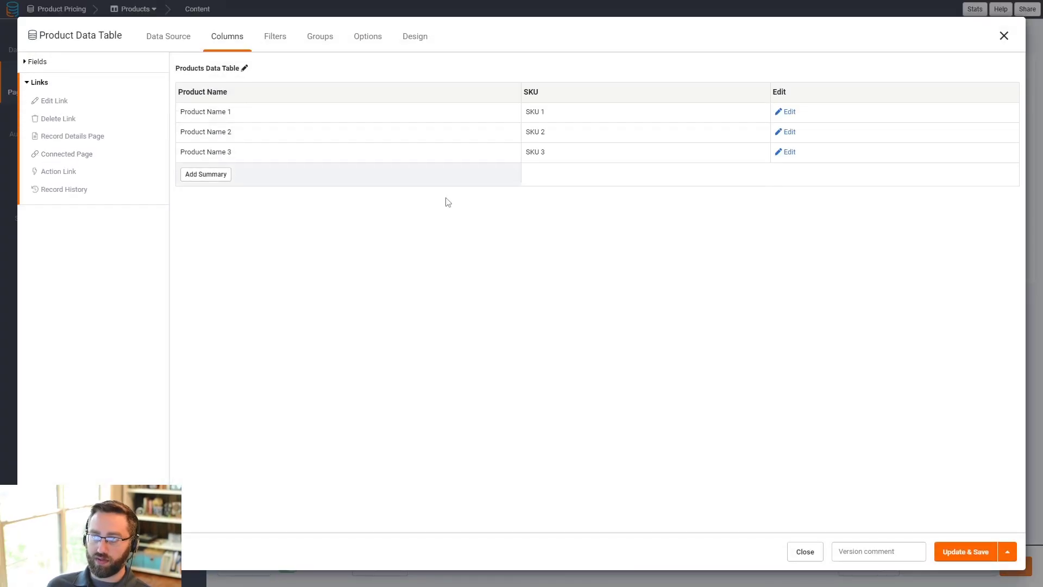
pyautogui.click(807, 103)
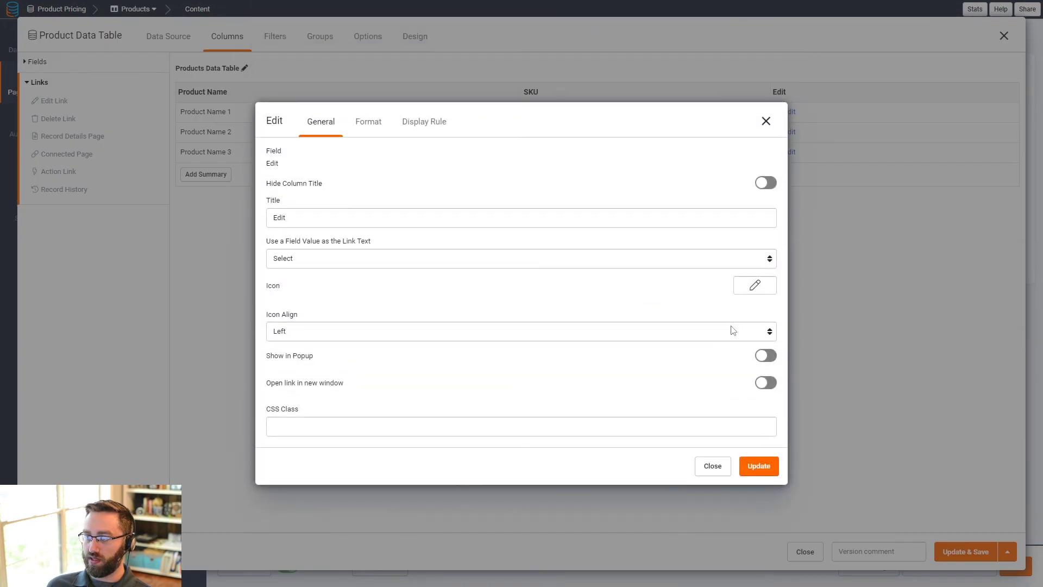
pyautogui.click(766, 352)
pyautogui.click(759, 473)
pyautogui.click(951, 551)
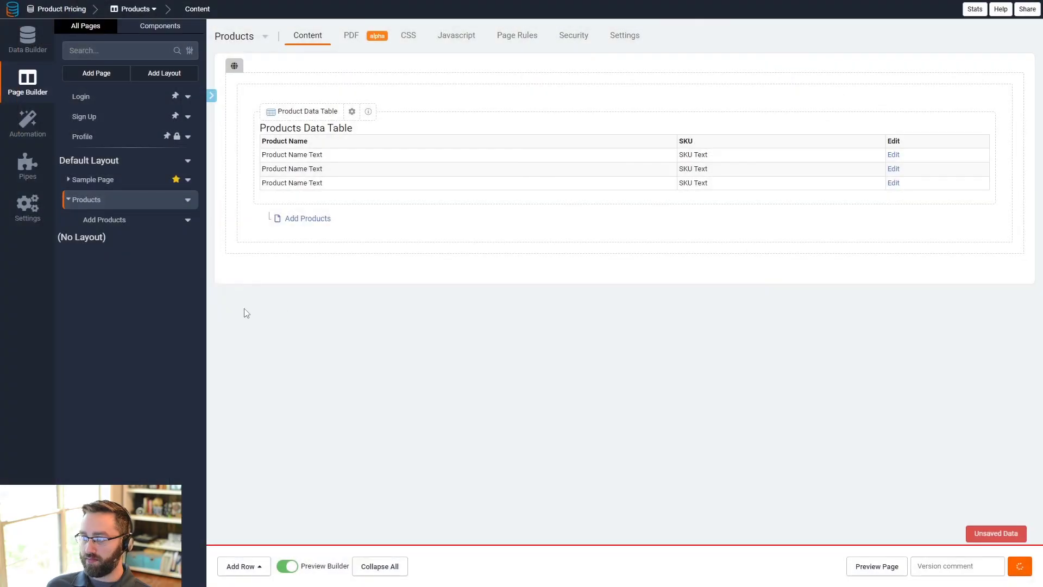
# - Create a Suppliers page with a Suppliers data table, an add-suppliers form, and a Default Layout Menu entry
pyautogui.click(101, 74)
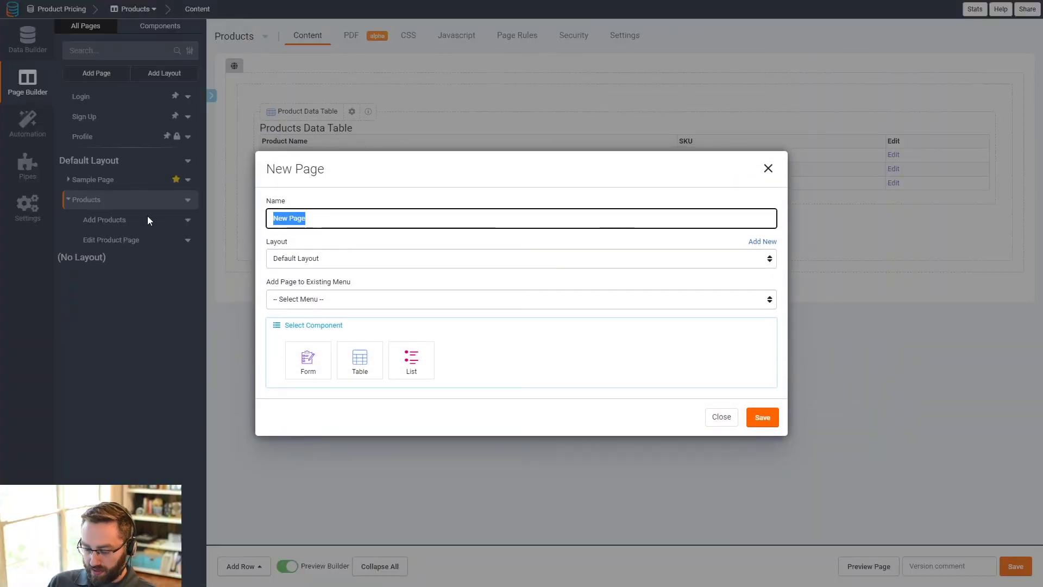
pyautogui.write('Suppliers')
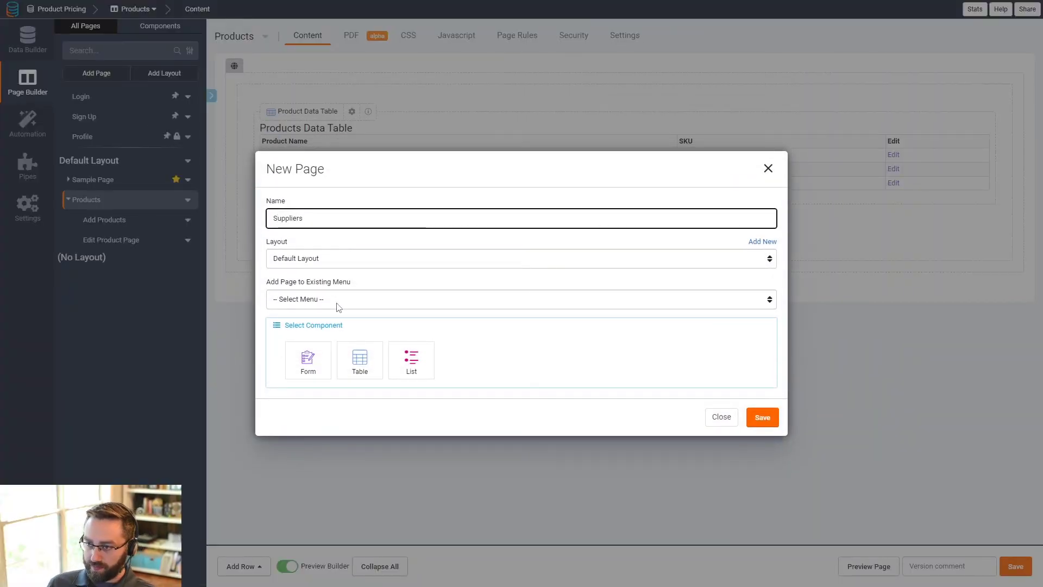
pyautogui.click(337, 302)
pyautogui.click(307, 324)
pyautogui.click(360, 359)
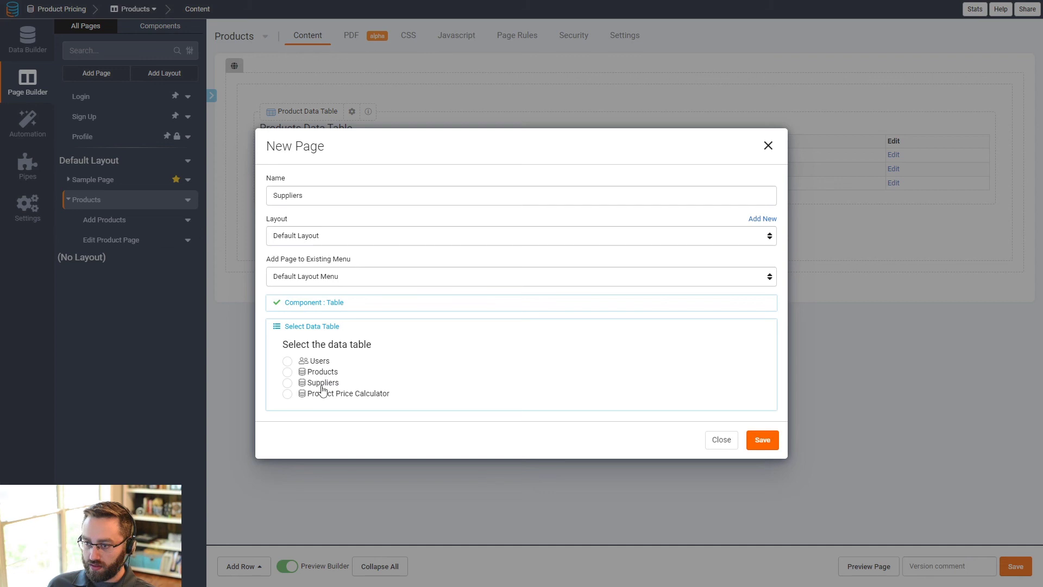
pyautogui.click(320, 383)
pyautogui.click(657, 381)
pyautogui.click(762, 452)
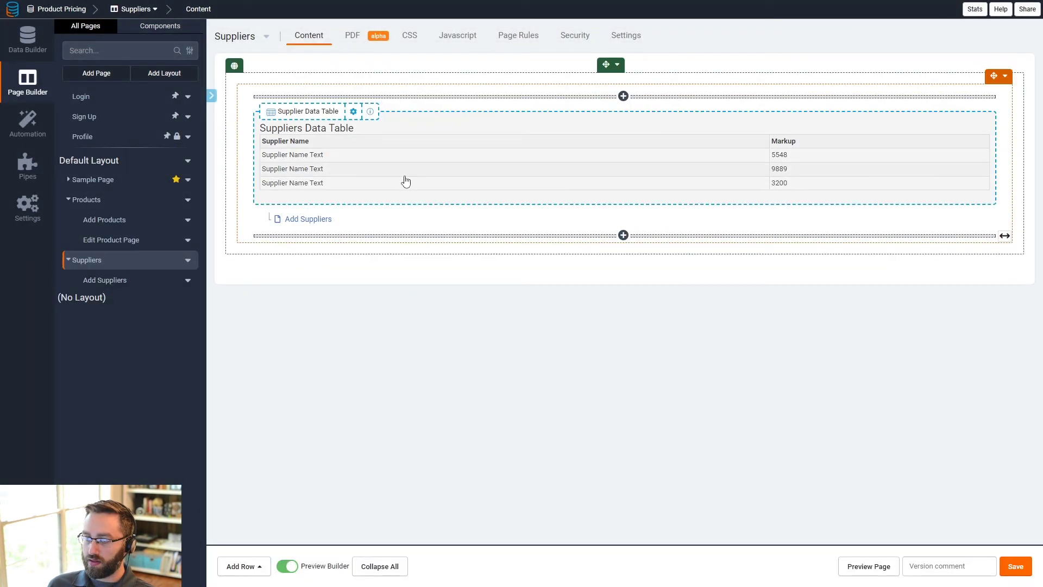
# - Add an Edit link column to the Suppliers data table, set it to show in a popup, and save the table
pyautogui.click(404, 178)
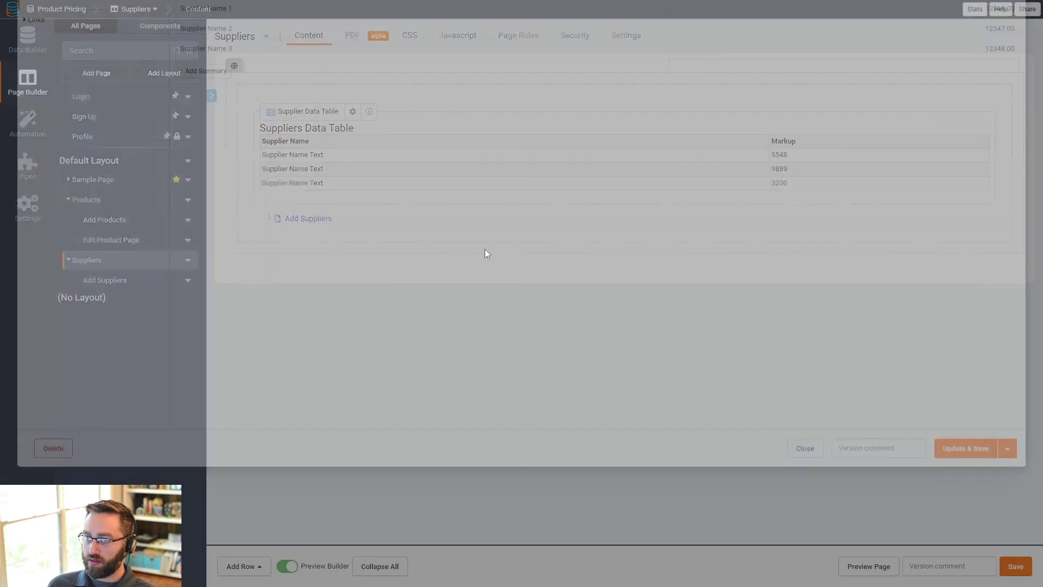
pyautogui.click(52, 124)
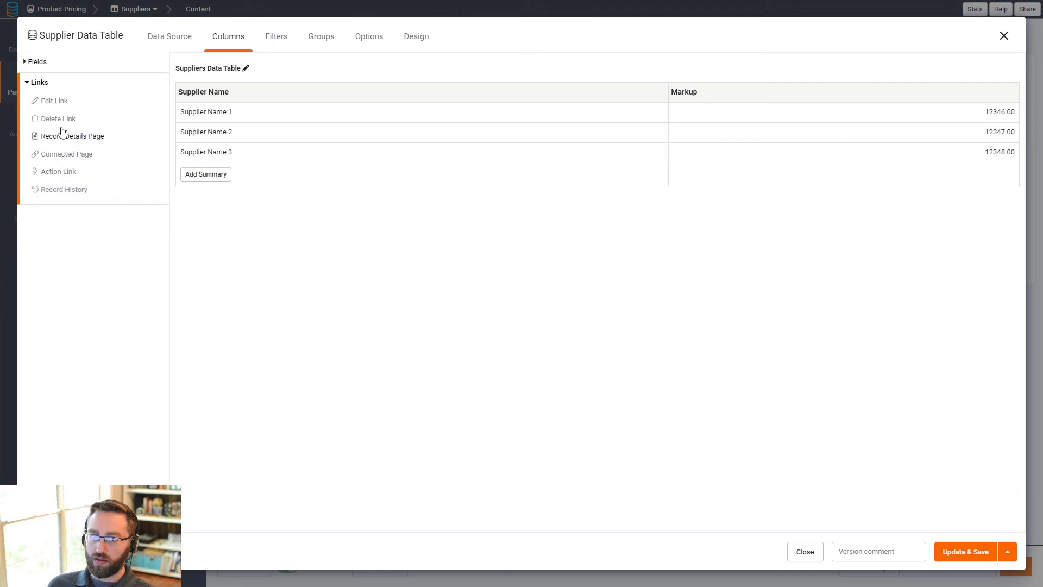
pyautogui.click(61, 103)
pyautogui.click(806, 94)
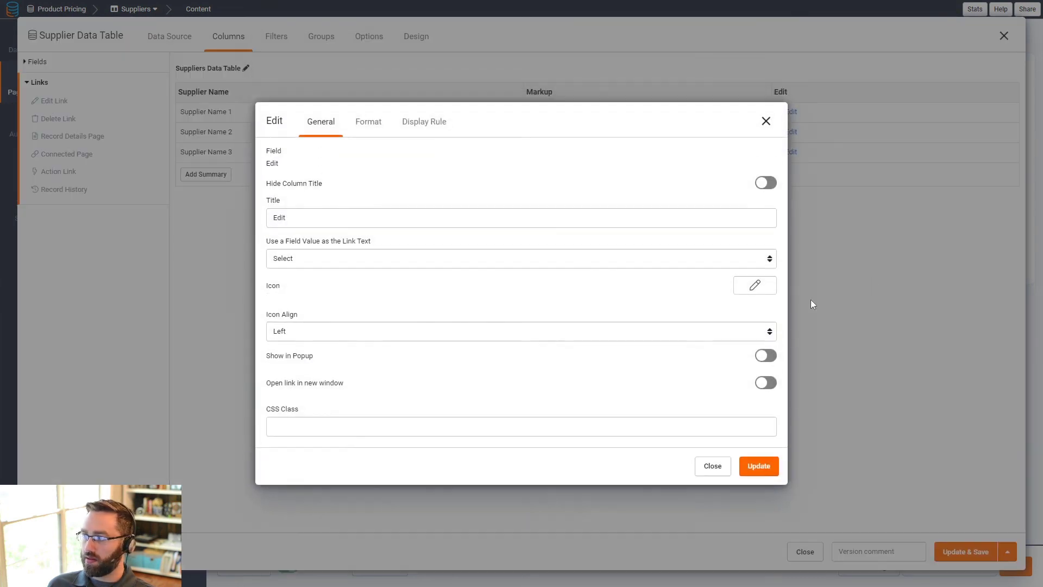
pyautogui.click(766, 356)
pyautogui.click(759, 466)
pyautogui.click(965, 551)
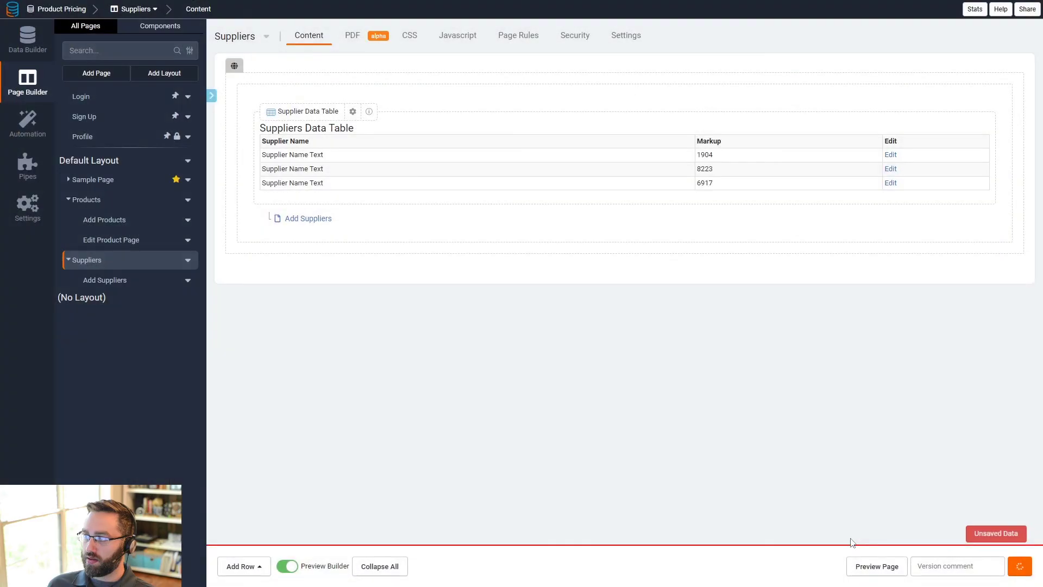
# - Delete the Sample Page
pyautogui.click(188, 179)
pyautogui.click(228, 330)
pyautogui.click(662, 331)
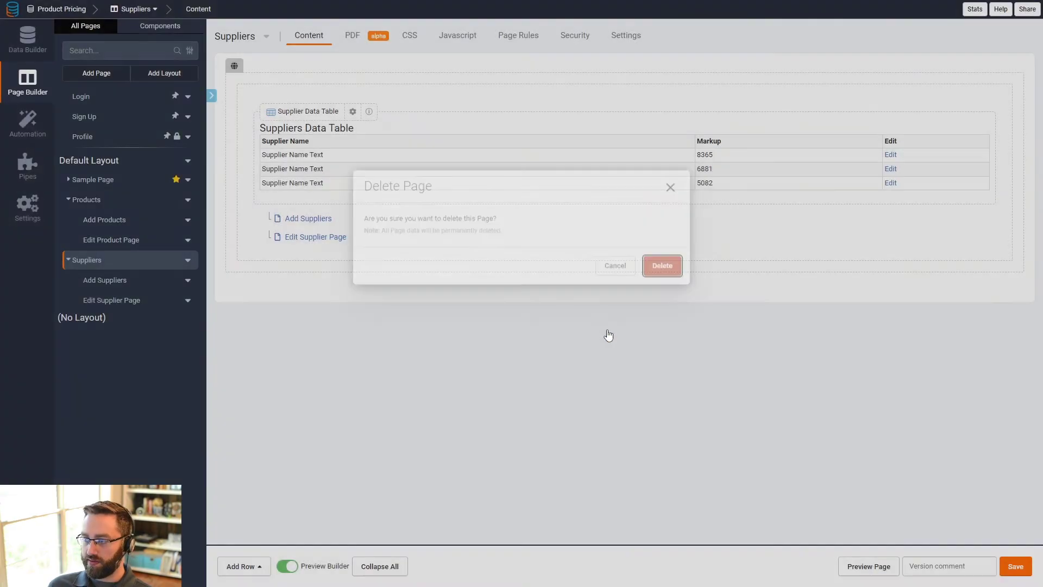
# - Create a Product Order Import page with a Product Price Calculator table, added to the Default Layout Menu
pyautogui.click(97, 73)
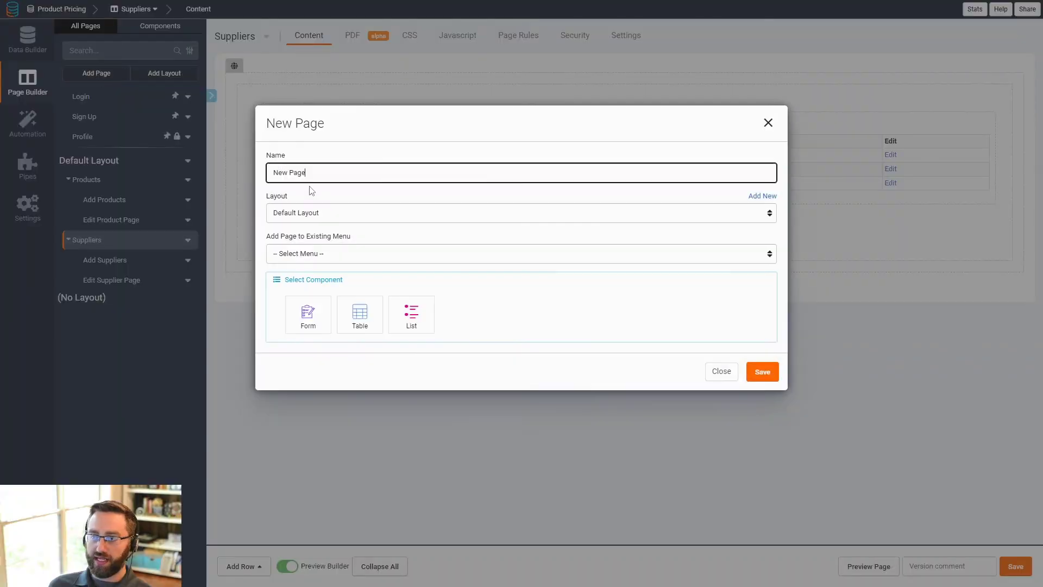
pyautogui.moveTo(306, 223); pyautogui.dragTo(240, 217)
pyautogui.write('Produ')
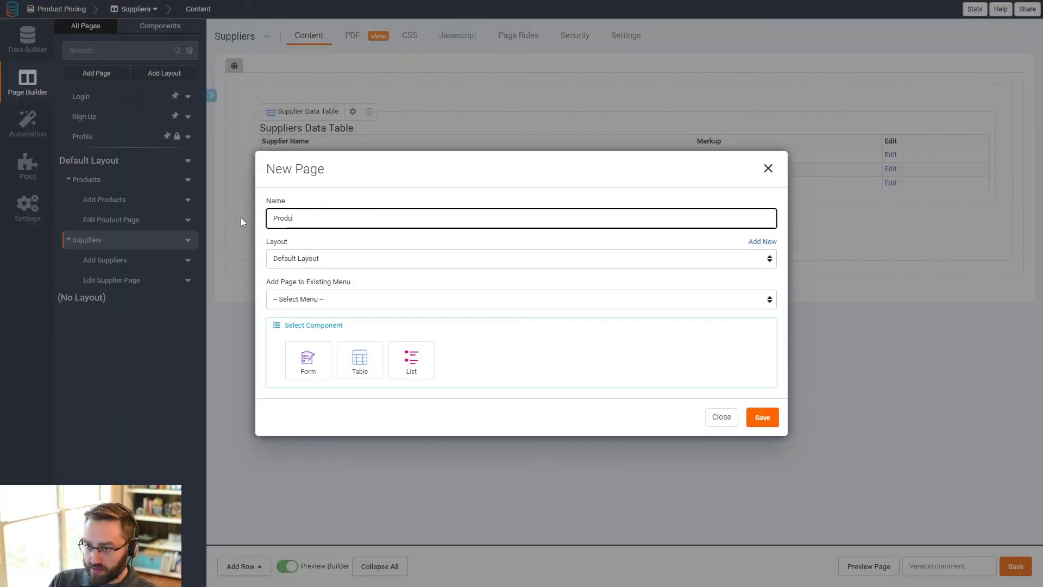
pyautogui.write('ct Price ')
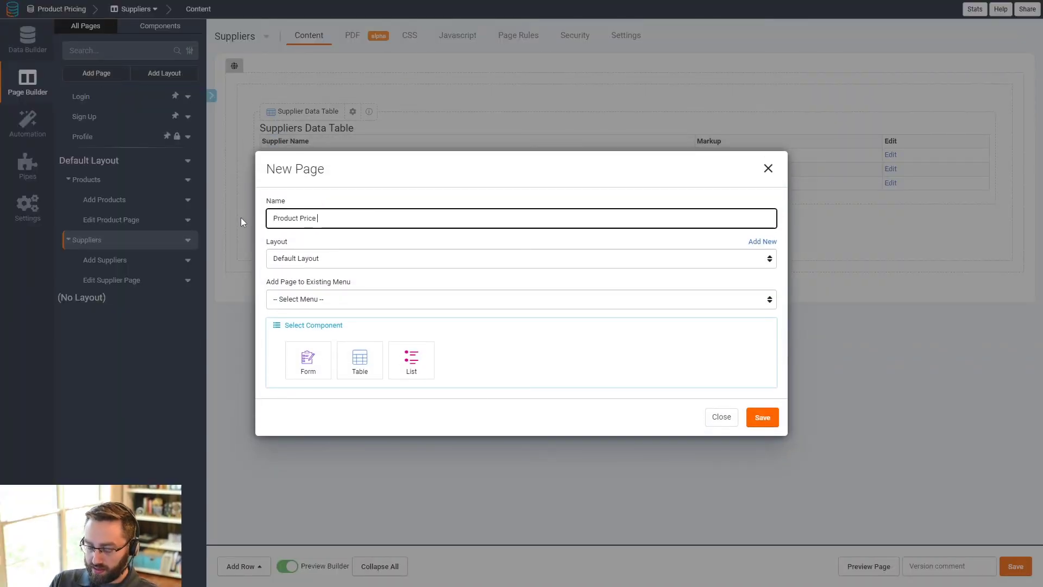
pyautogui.write('Import')
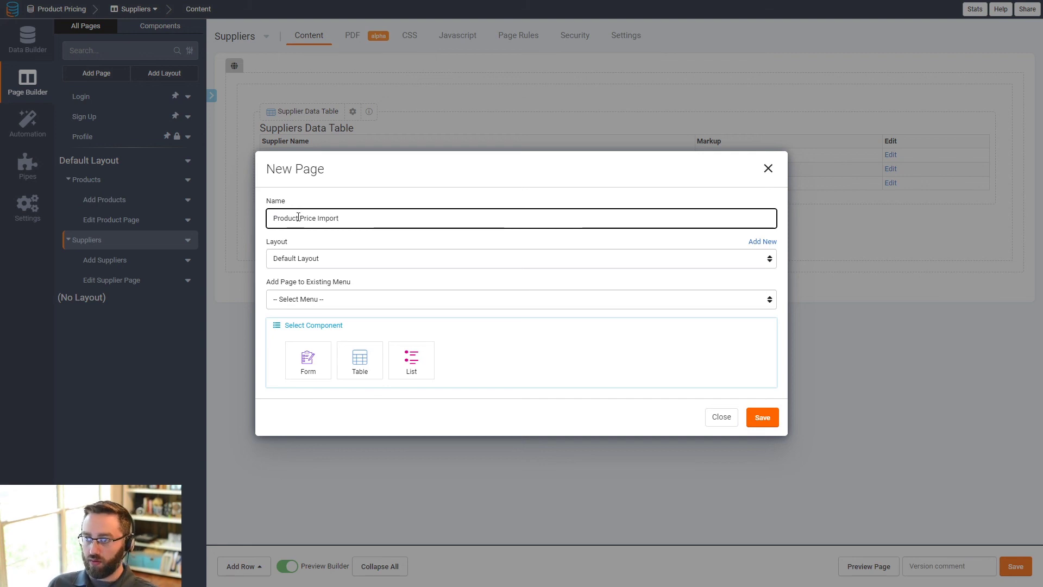
pyautogui.doubleClick(305, 218)
pyautogui.write('Order')
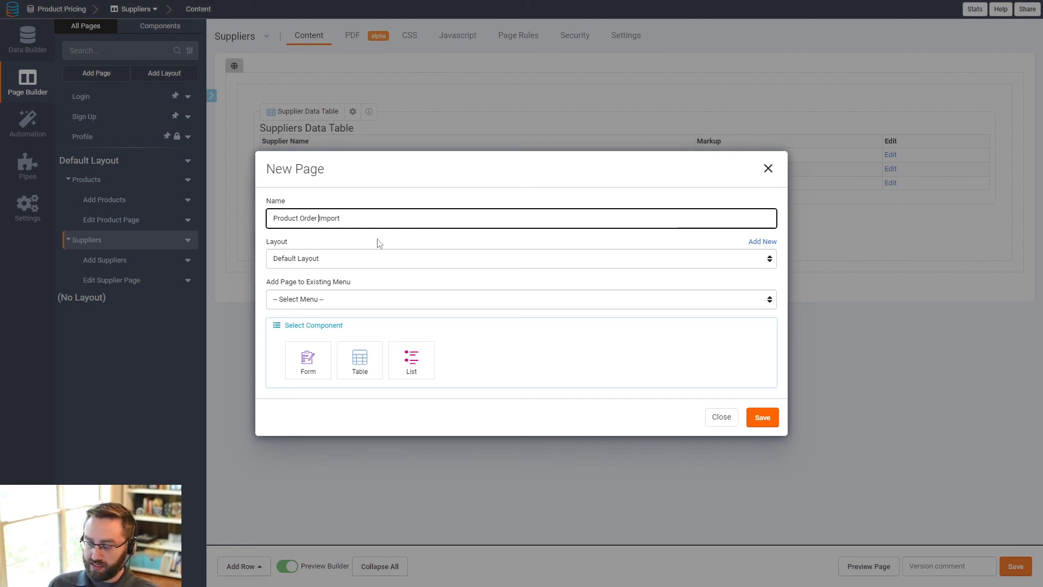
pyautogui.click(308, 298)
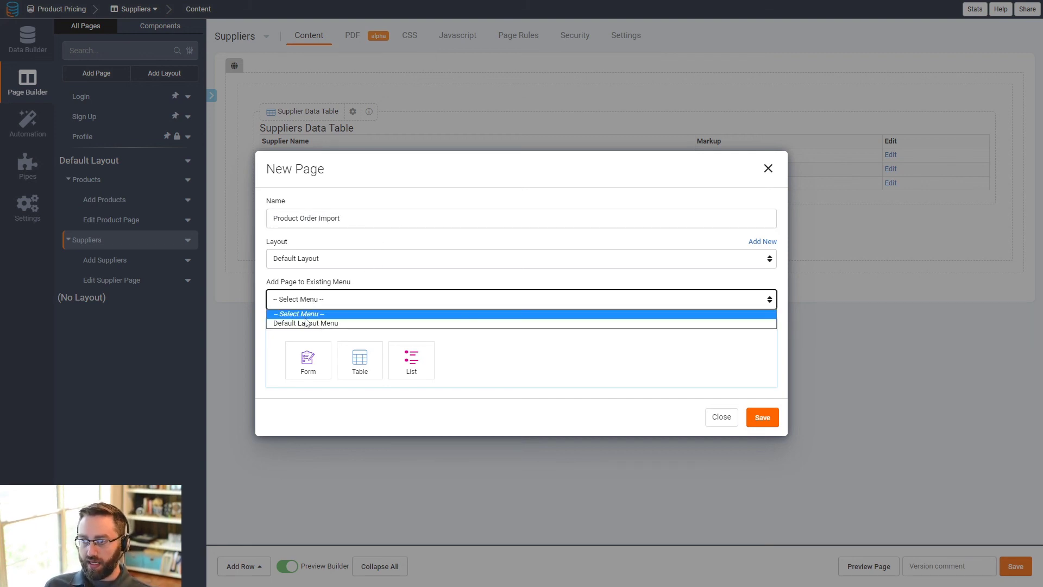
pyautogui.click(306, 323)
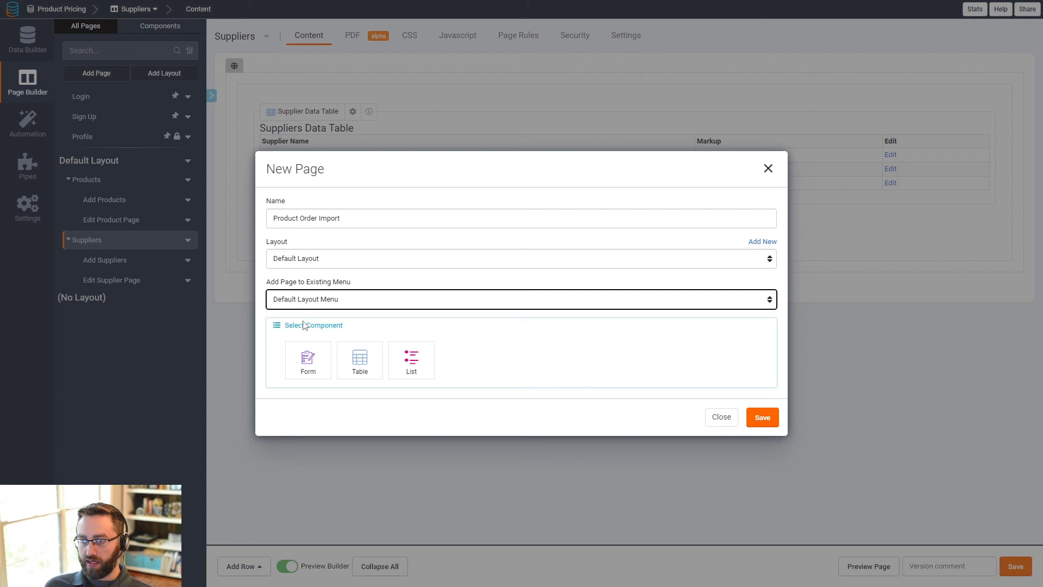
pyautogui.click(356, 372)
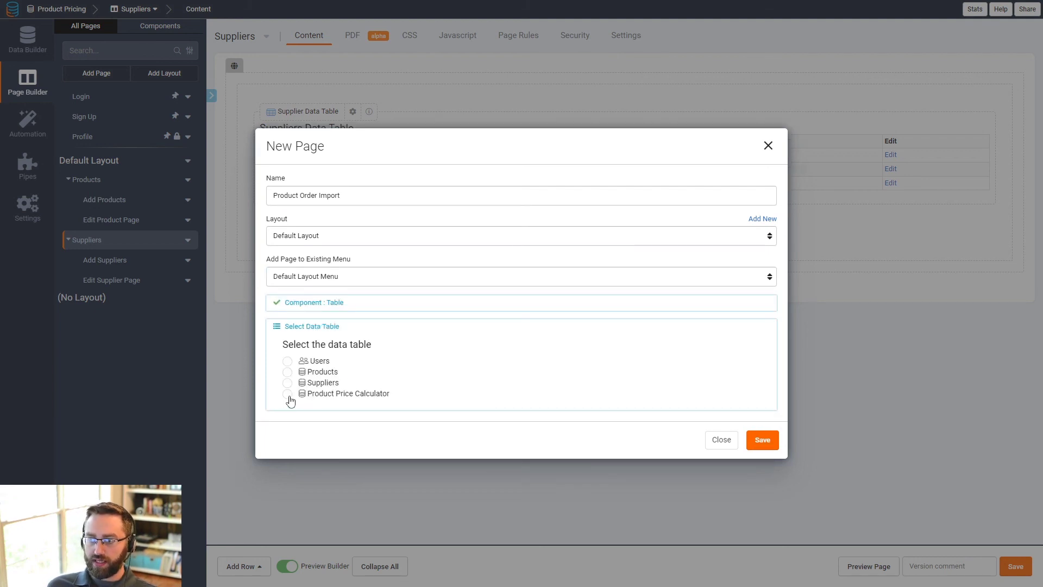
pyautogui.click(306, 400)
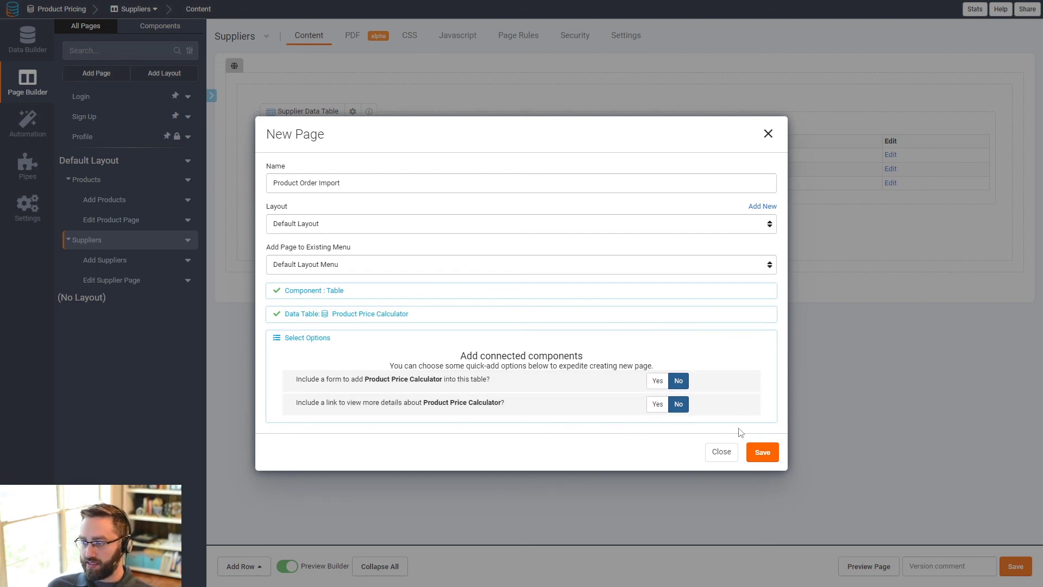
pyautogui.click(762, 452)
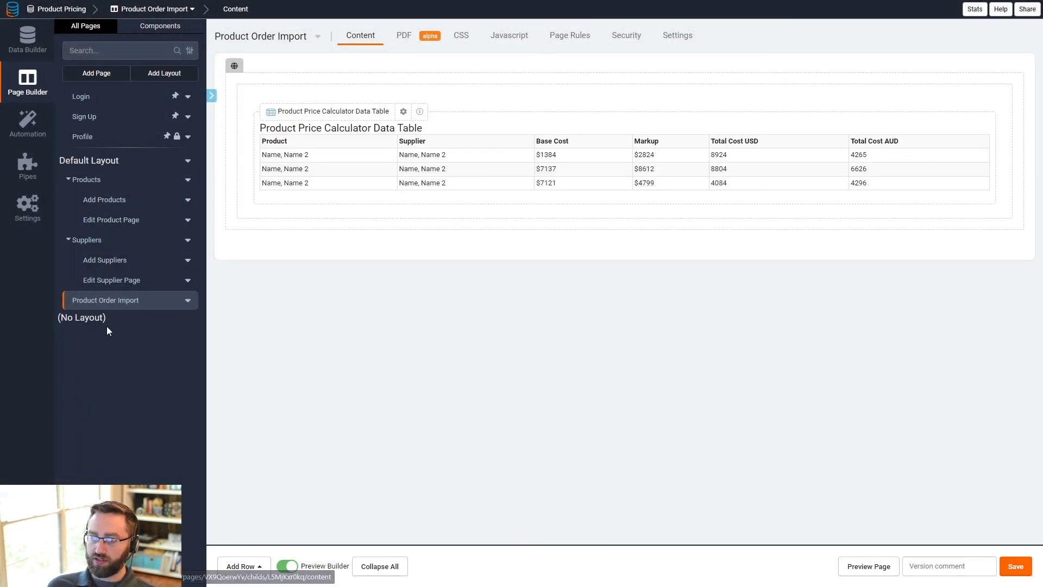
# - Preview the Product Order Import page in the live app, then close the preview
pyautogui.click(869, 566)
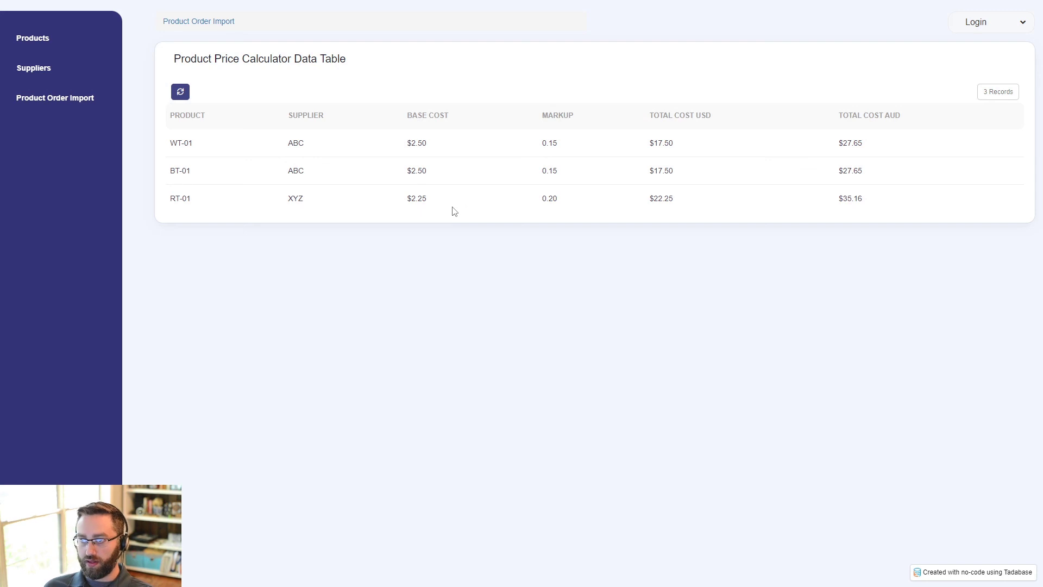
pyautogui.hotkey('ctrl', 'w')
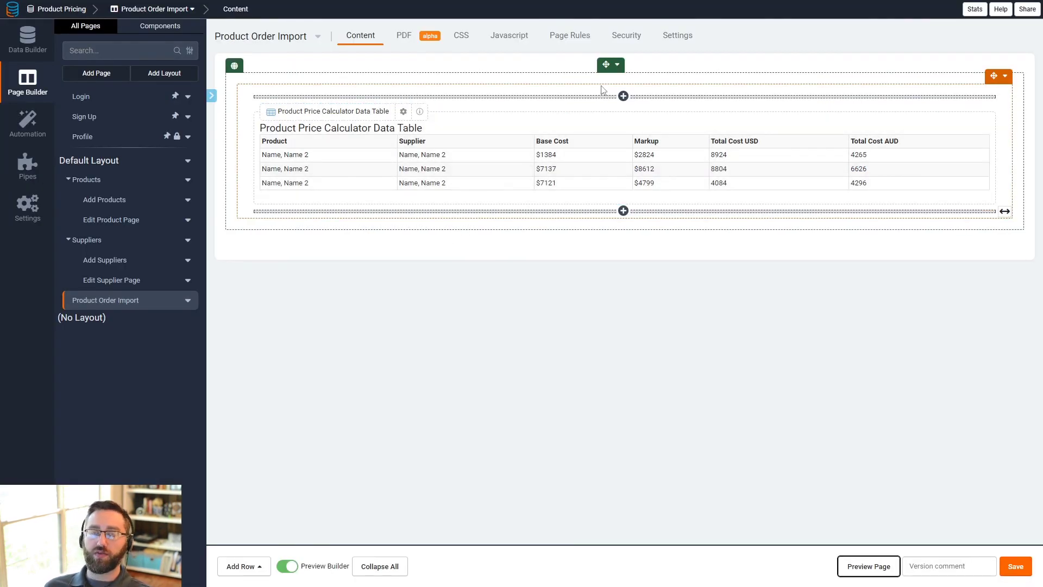
# - Add a row above the data table containing an Import component for Product Price Calculator using the Product Order Import template
pyautogui.click(617, 64)
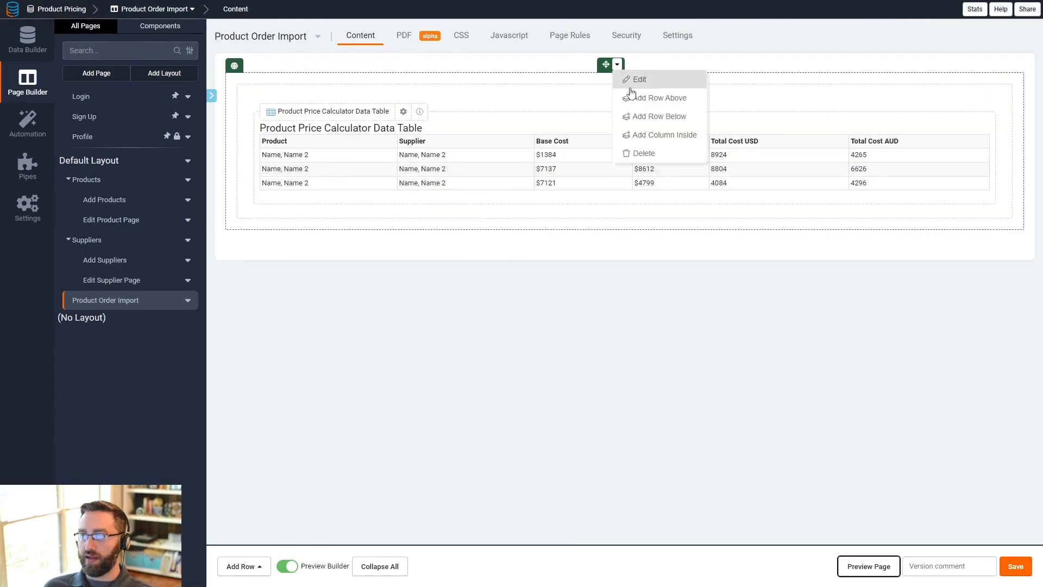
pyautogui.click(633, 97)
pyautogui.click(410, 117)
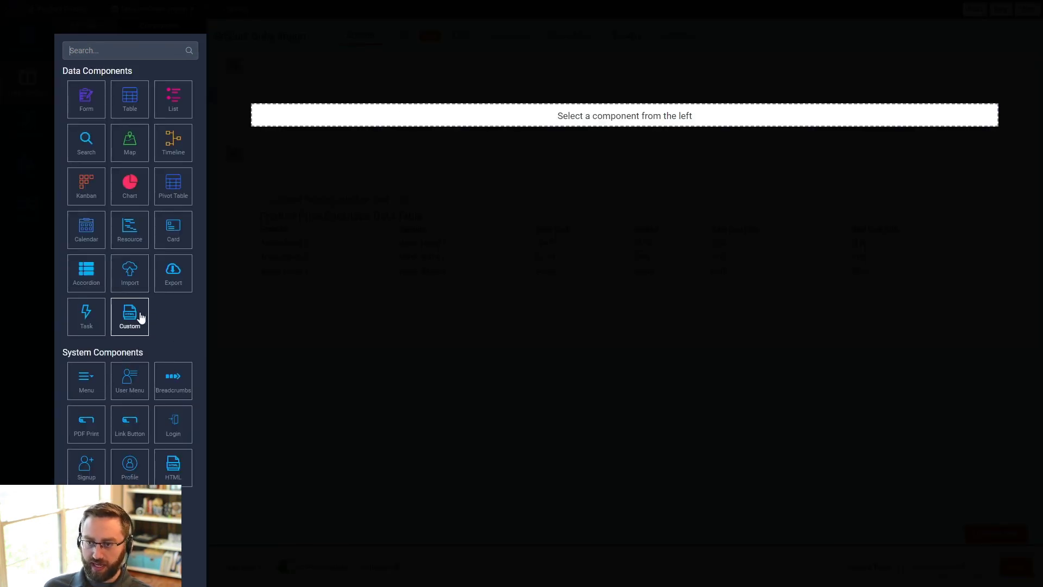
pyautogui.click(125, 277)
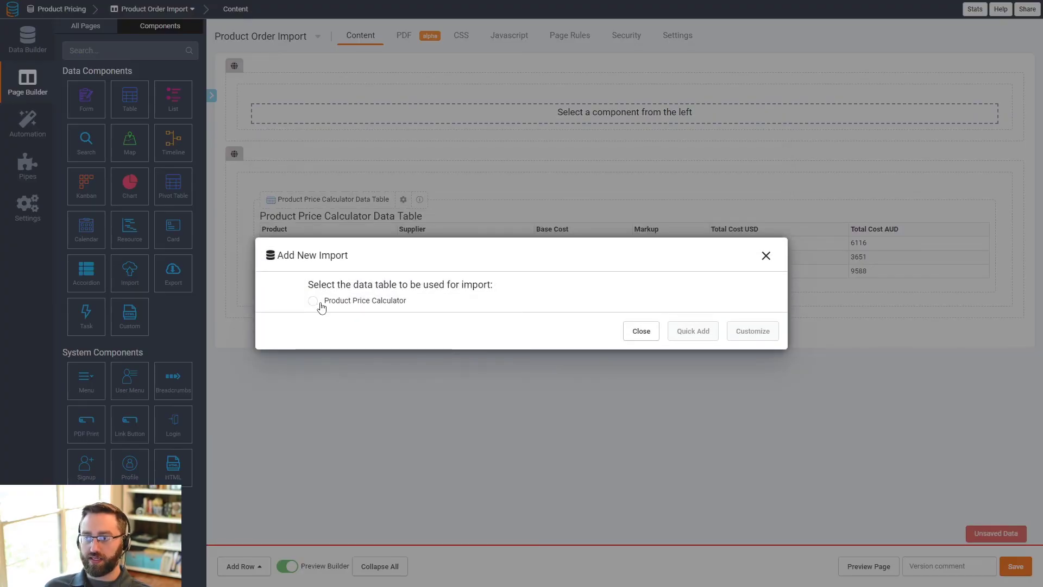
pyautogui.click(321, 306)
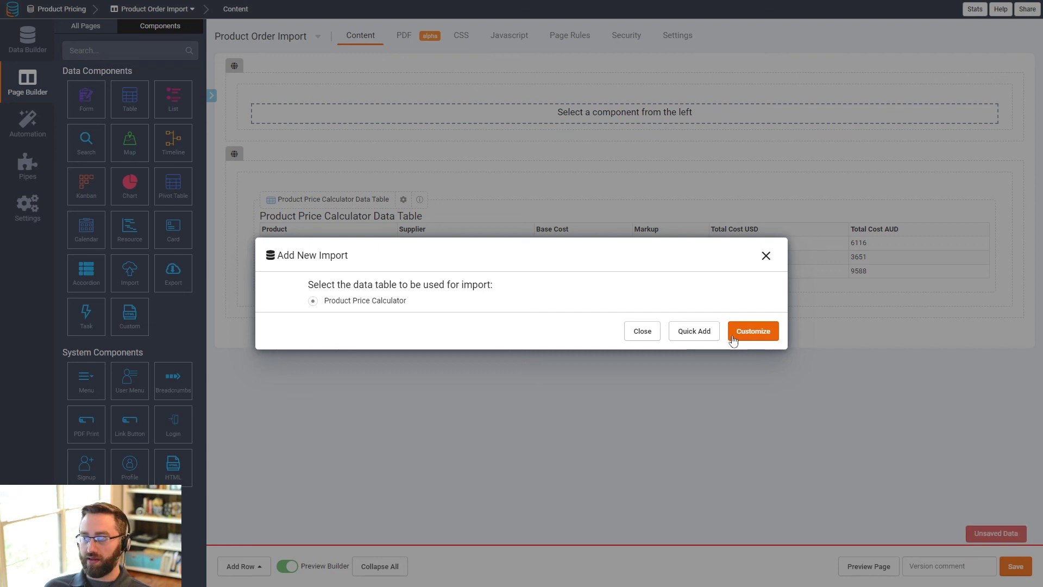
pyautogui.click(755, 334)
pyautogui.click(330, 318)
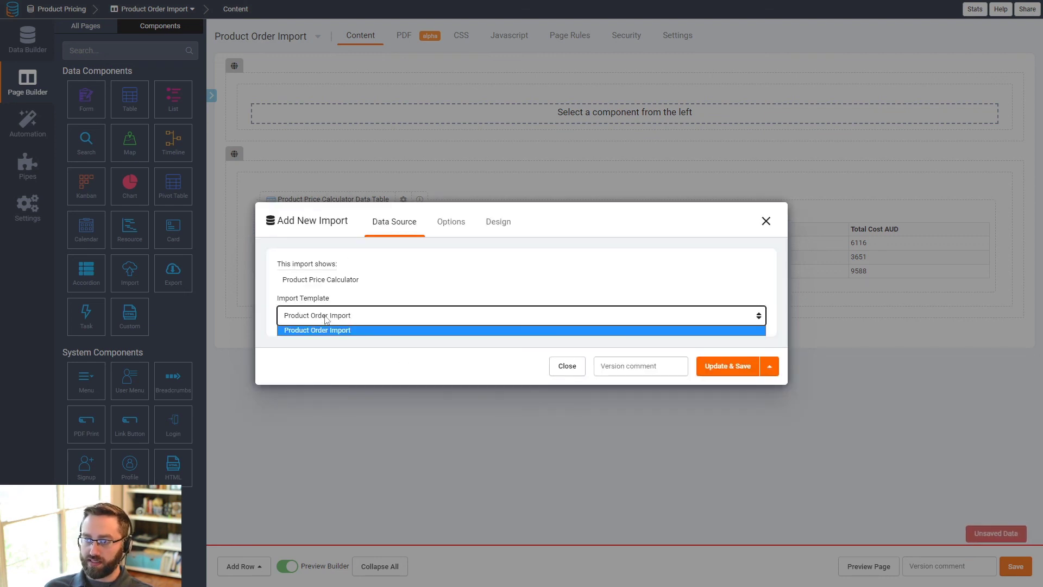
pyautogui.click(321, 329)
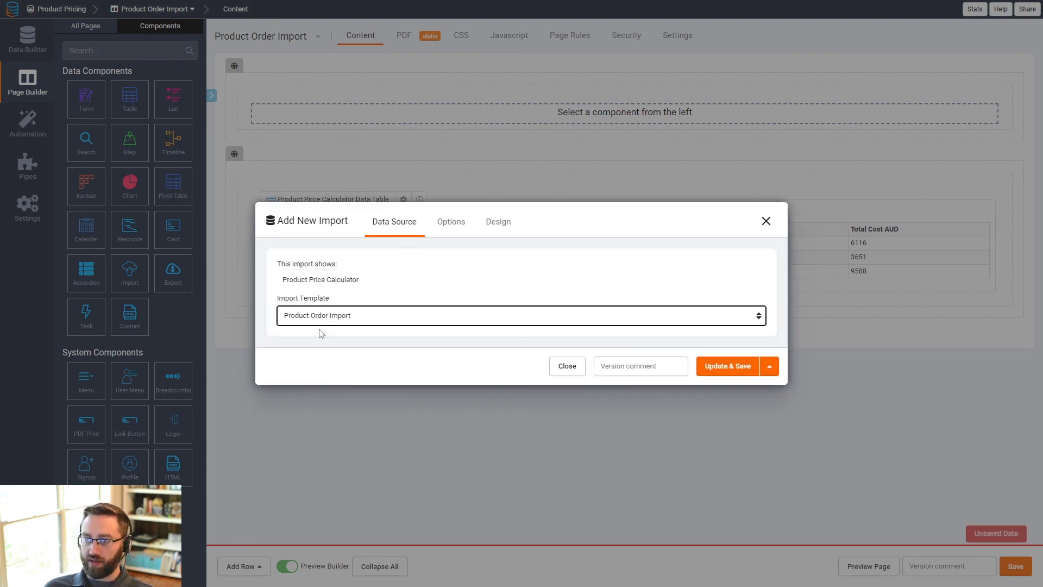
pyautogui.click(715, 370)
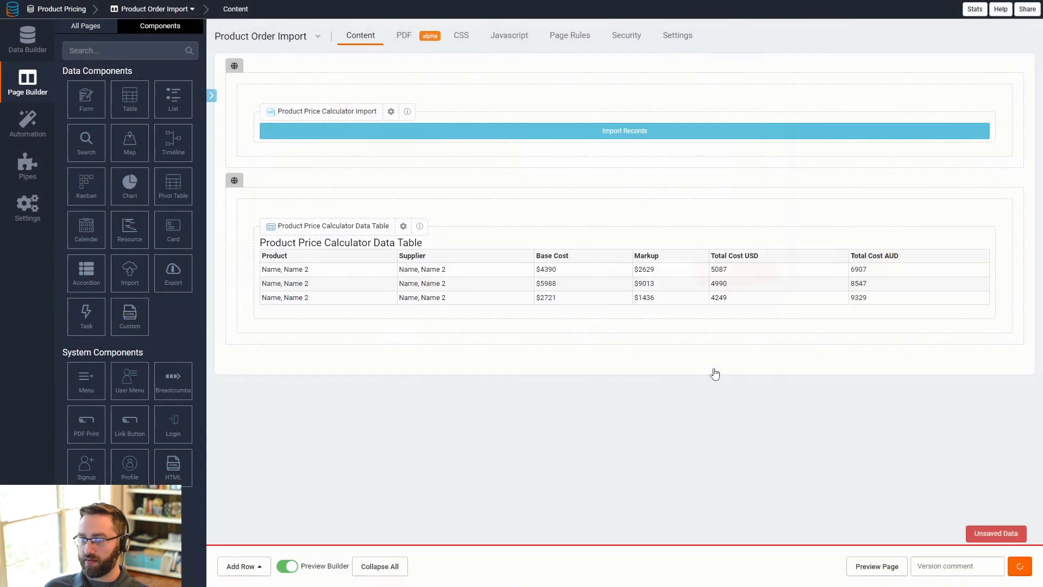
# - Set the import component's title to "Import CSV of Product Orders" and save it
pyautogui.click(399, 140)
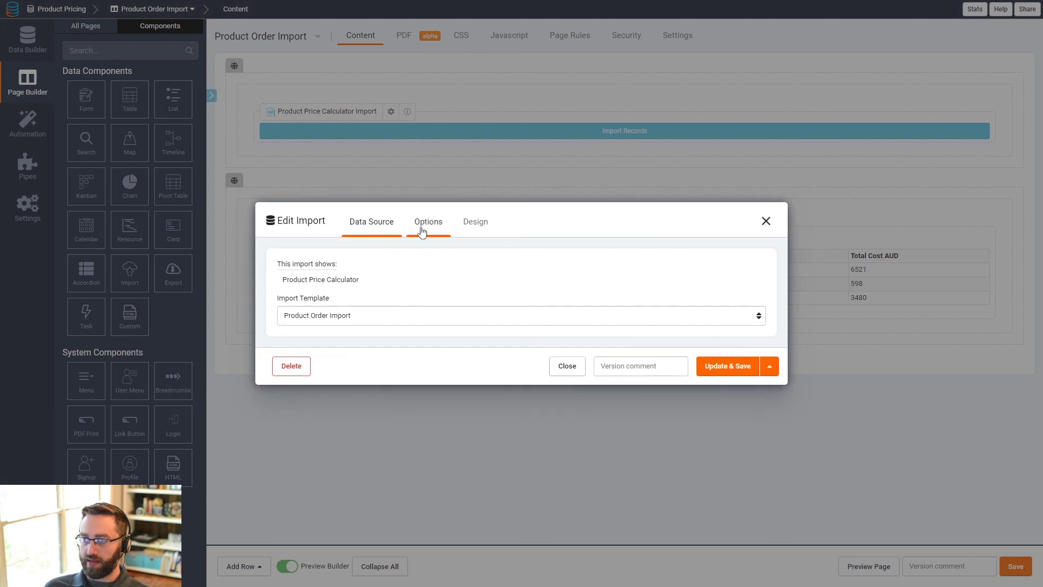
pyautogui.click(432, 225)
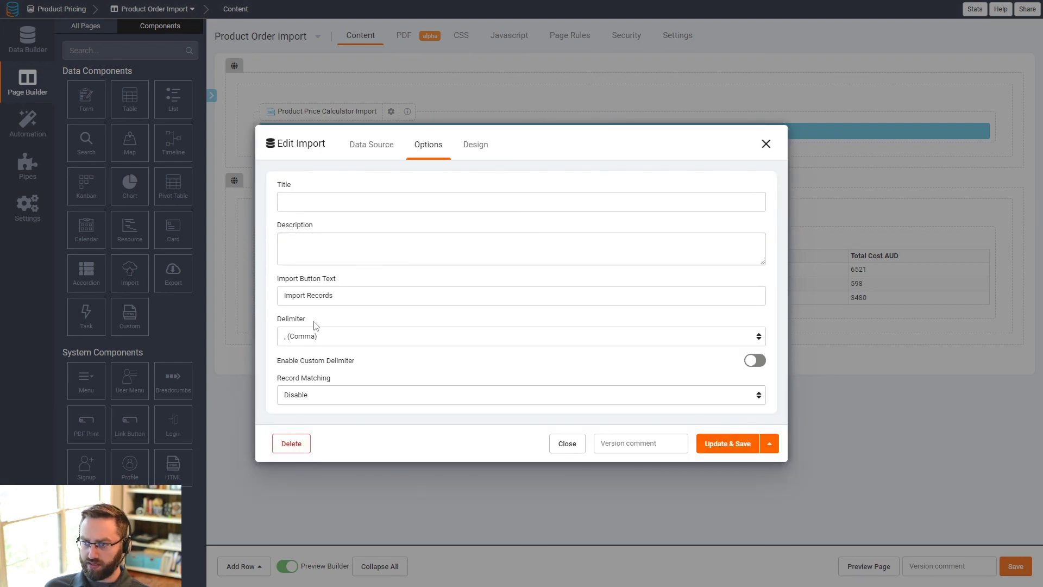
pyautogui.click(316, 206)
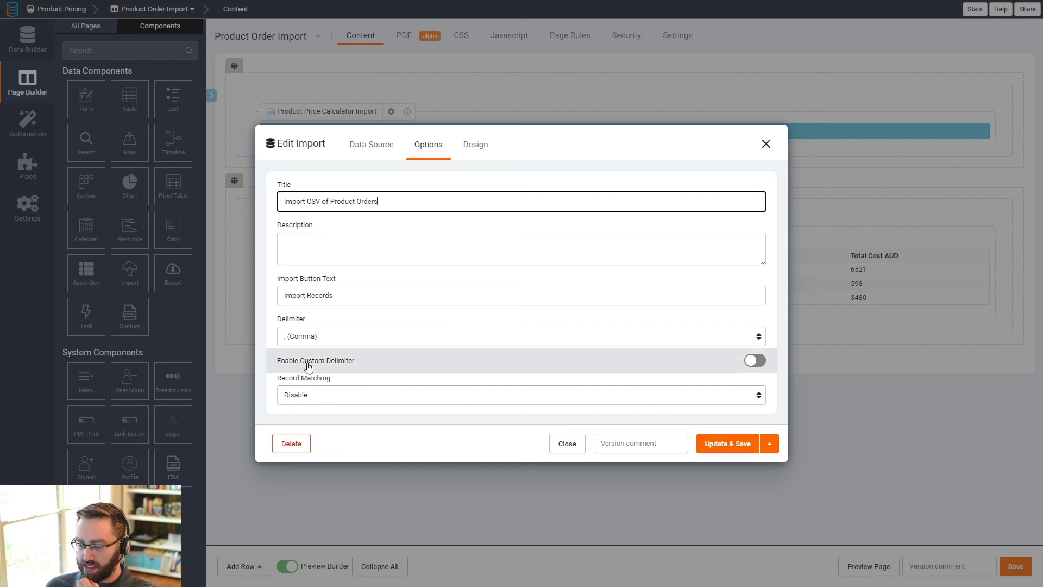
pyautogui.click(465, 148)
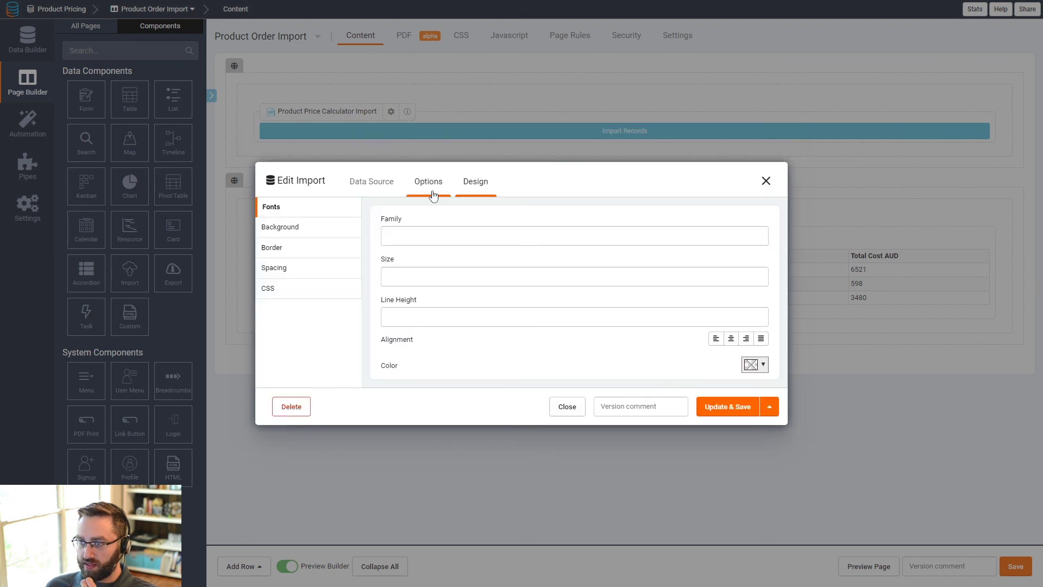
pyautogui.click(427, 187)
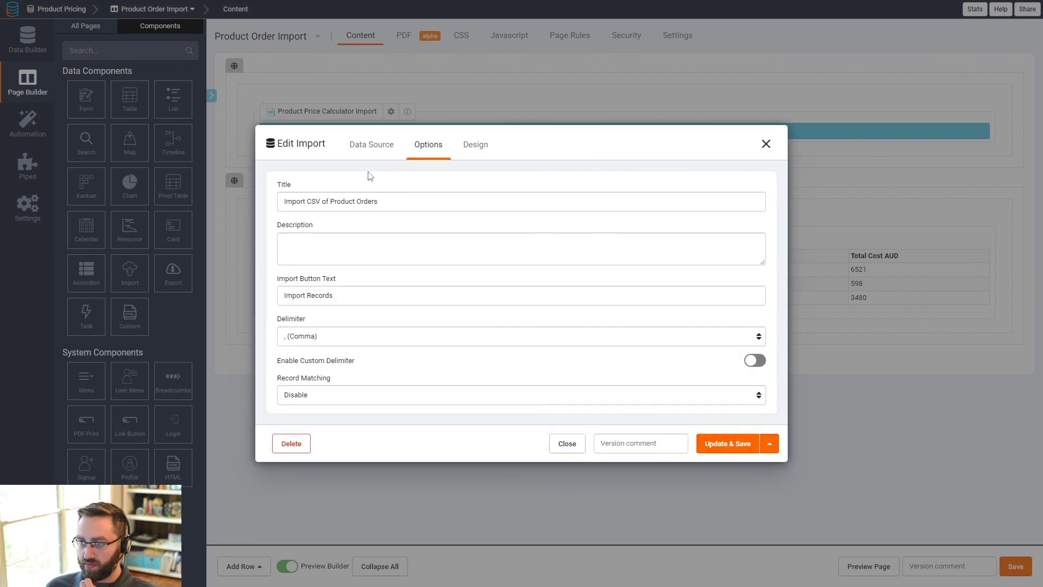
pyautogui.click(372, 147)
pyautogui.click(724, 366)
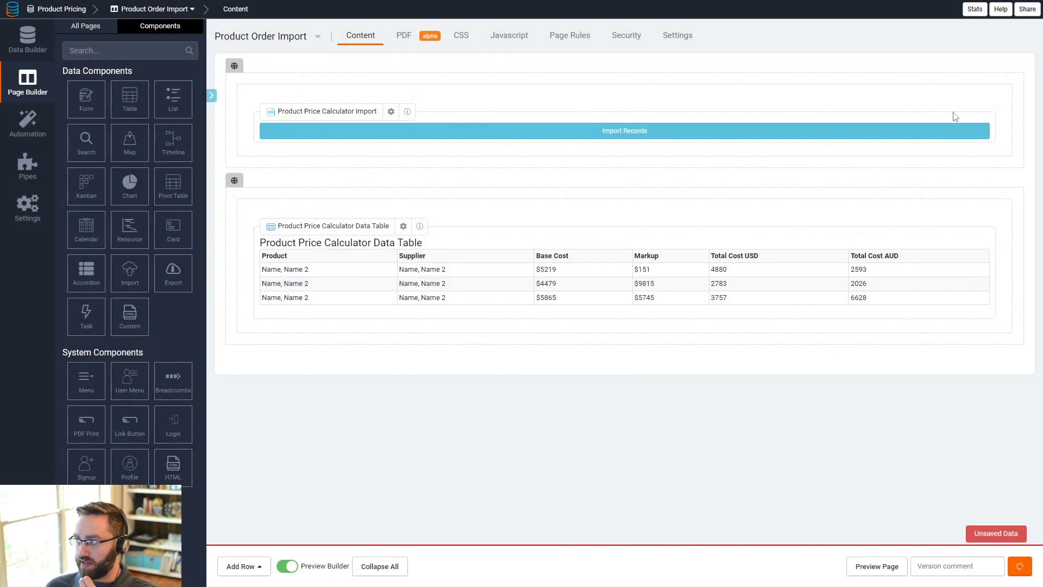
# - Narrow the import component's column to about a third of the row width and save the page
pyautogui.moveTo(1009, 117); pyautogui.dragTo(470, 112)
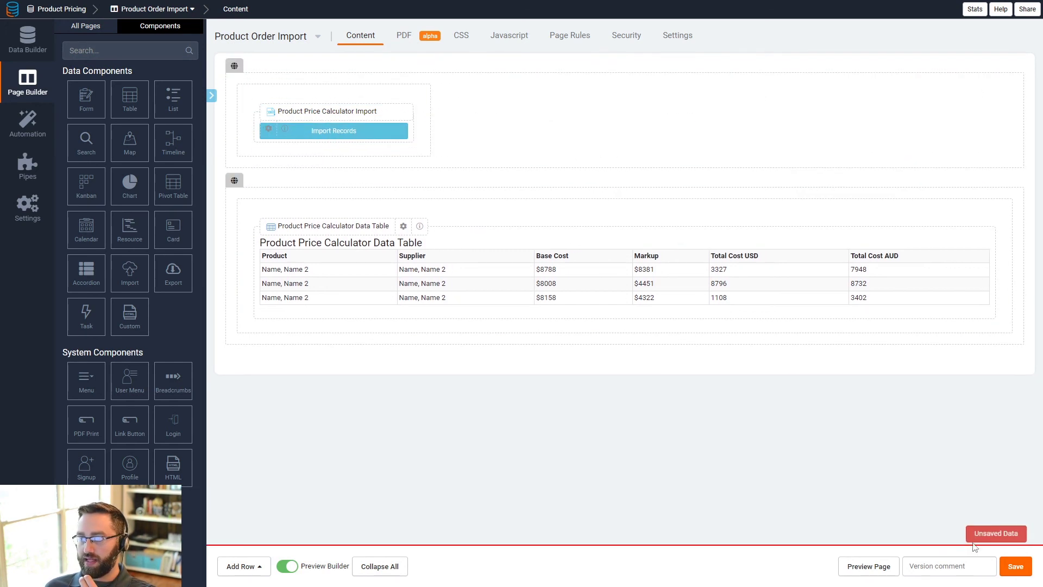
pyautogui.click(1012, 568)
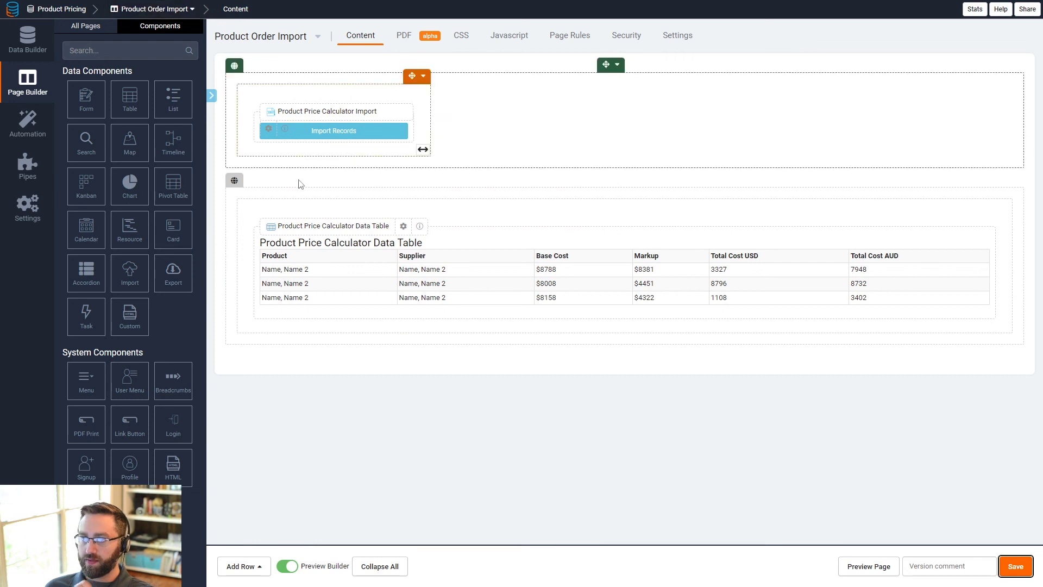
# - Preview the page, import products.csv through the import button, and refresh the data table
pyautogui.click(869, 566)
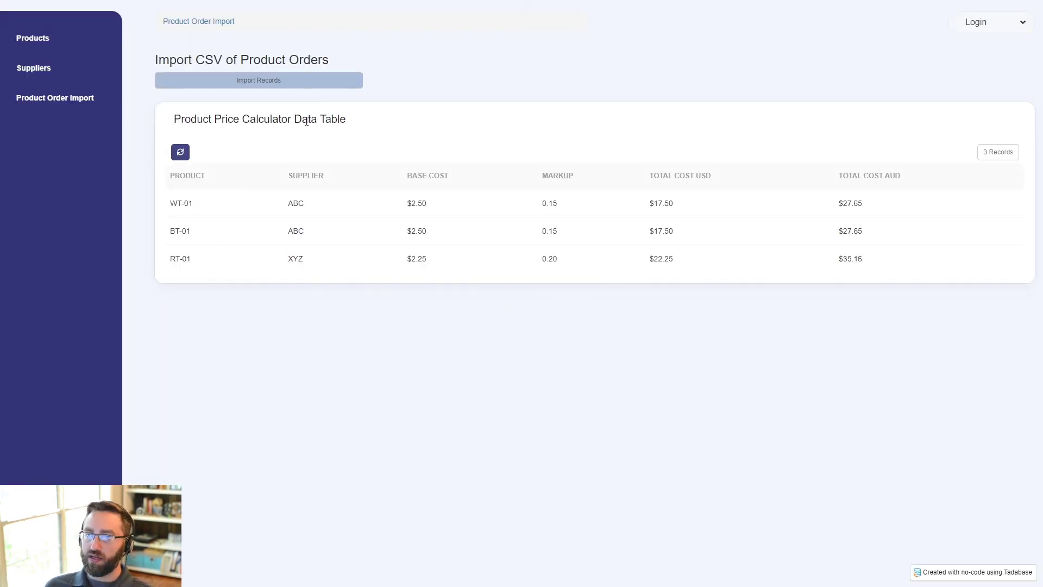
pyautogui.click(204, 82)
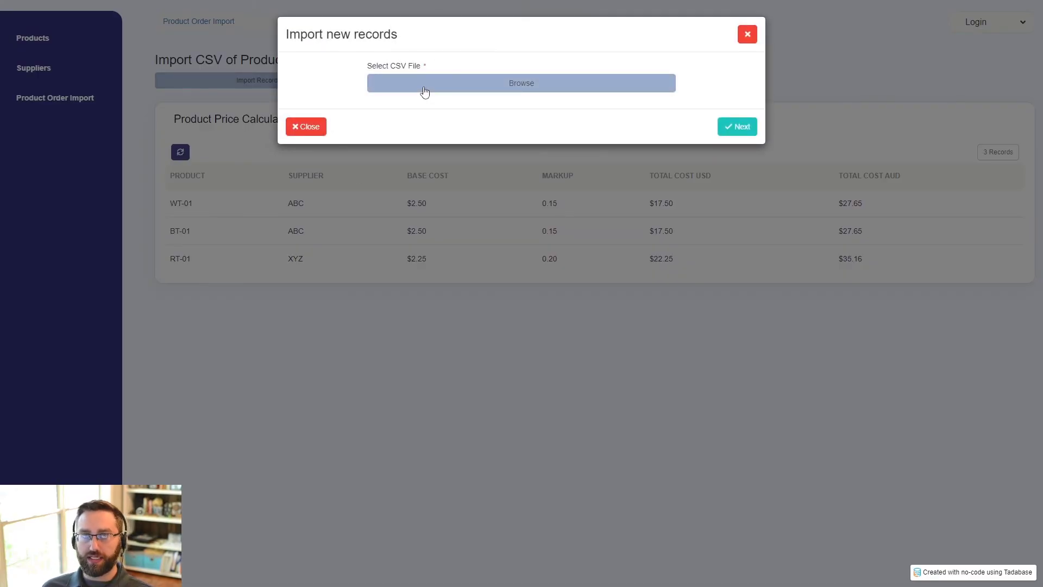
pyautogui.click(424, 91)
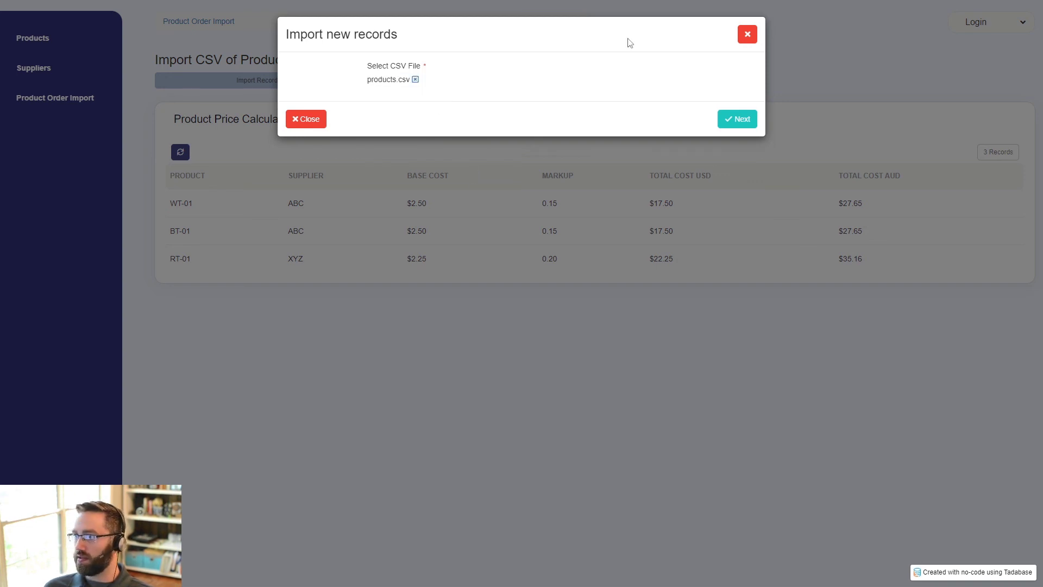
pyautogui.click(738, 127)
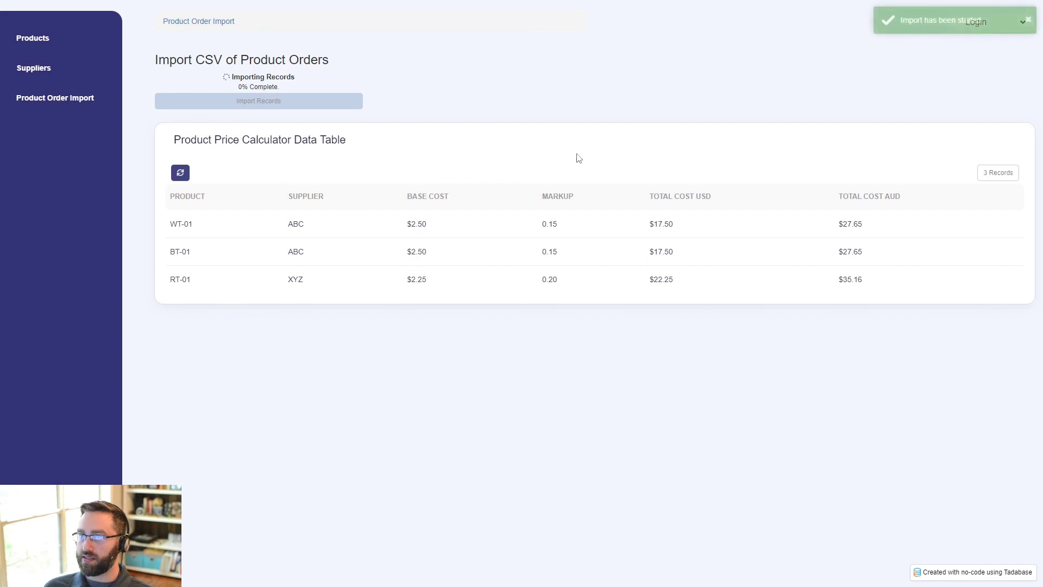
pyautogui.click(181, 172)
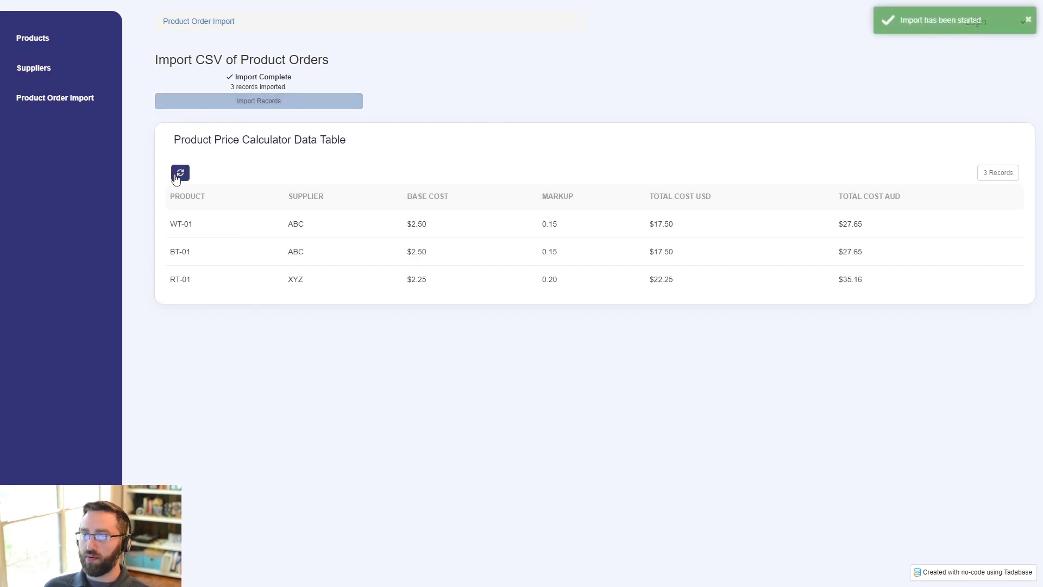